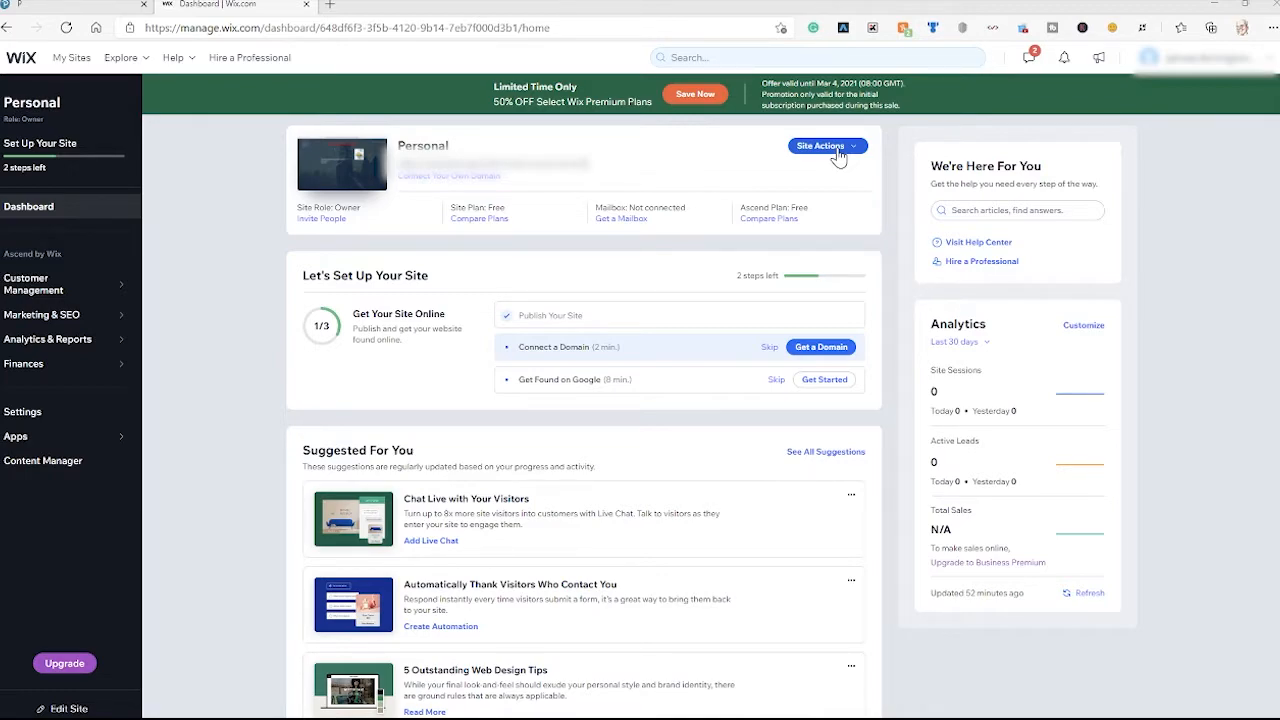
Create a new Portfolio & CV website and choose to build it from a template in the editor.
click(853, 152)
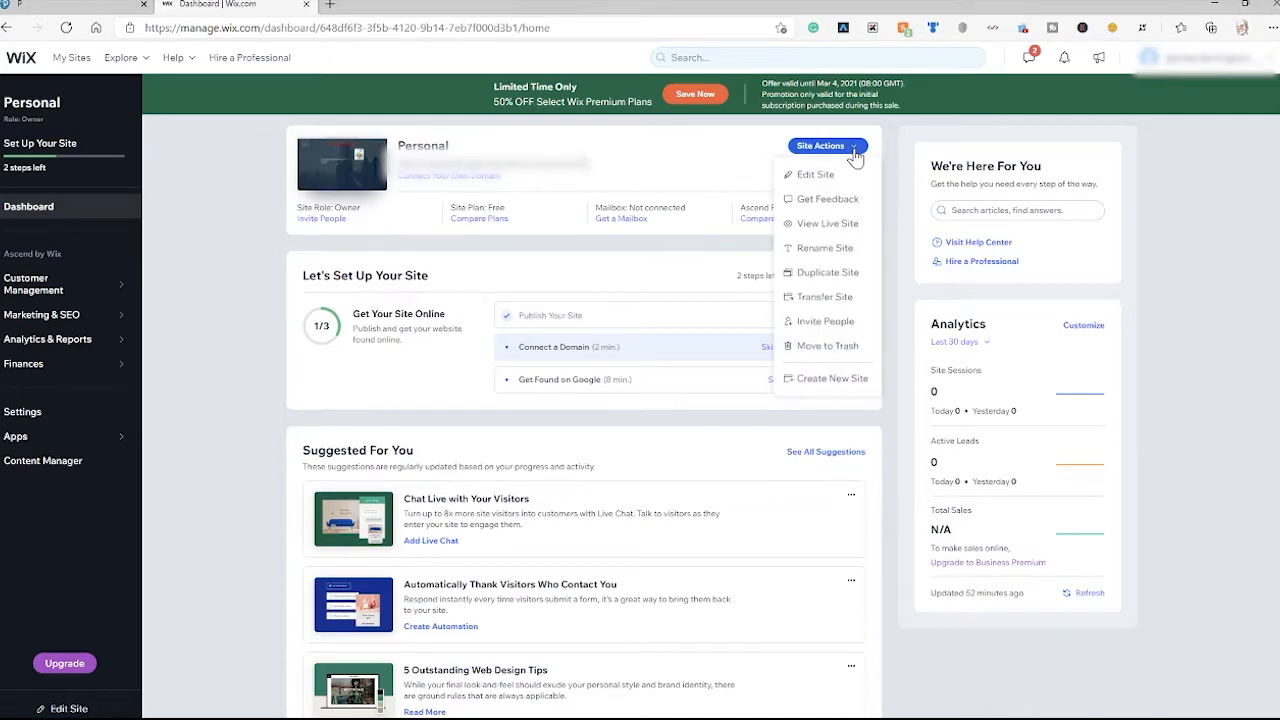
click(828, 388)
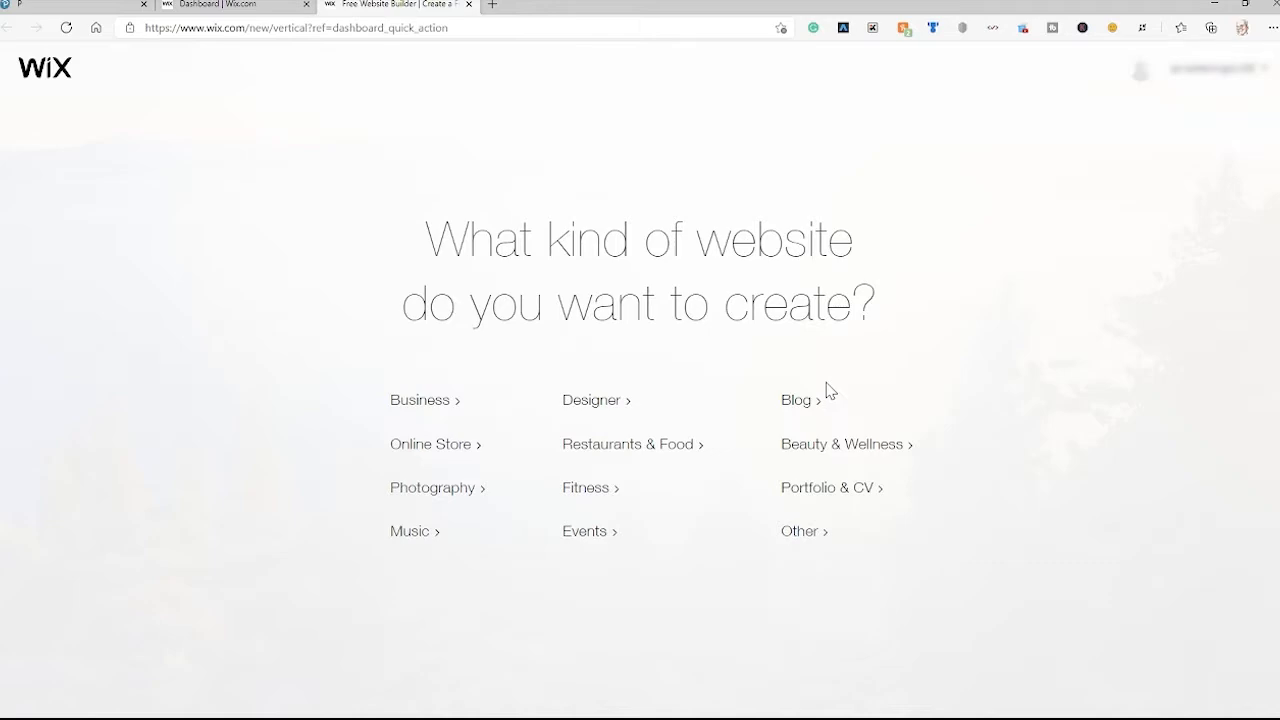
click(829, 490)
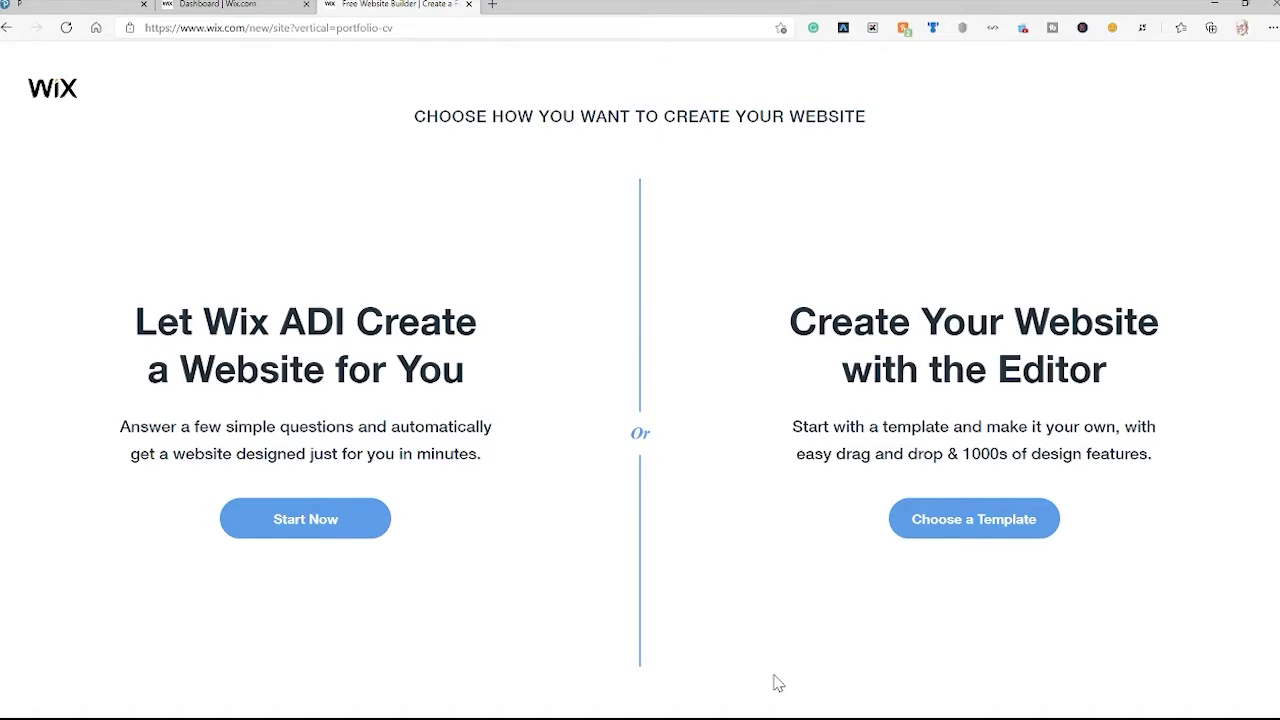
click(920, 533)
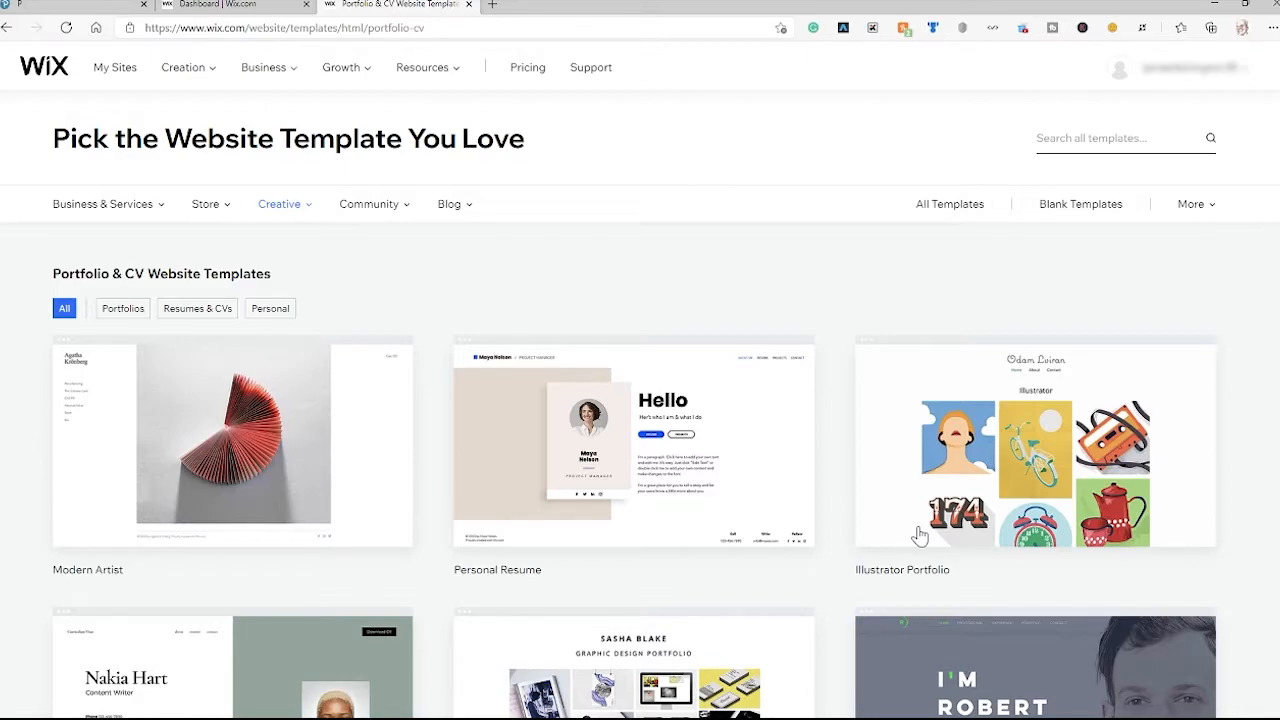
Browse the Portfolio & CV templates and open the UX Design Portfolio template for editing.
scroll(700, 585, down, 1)
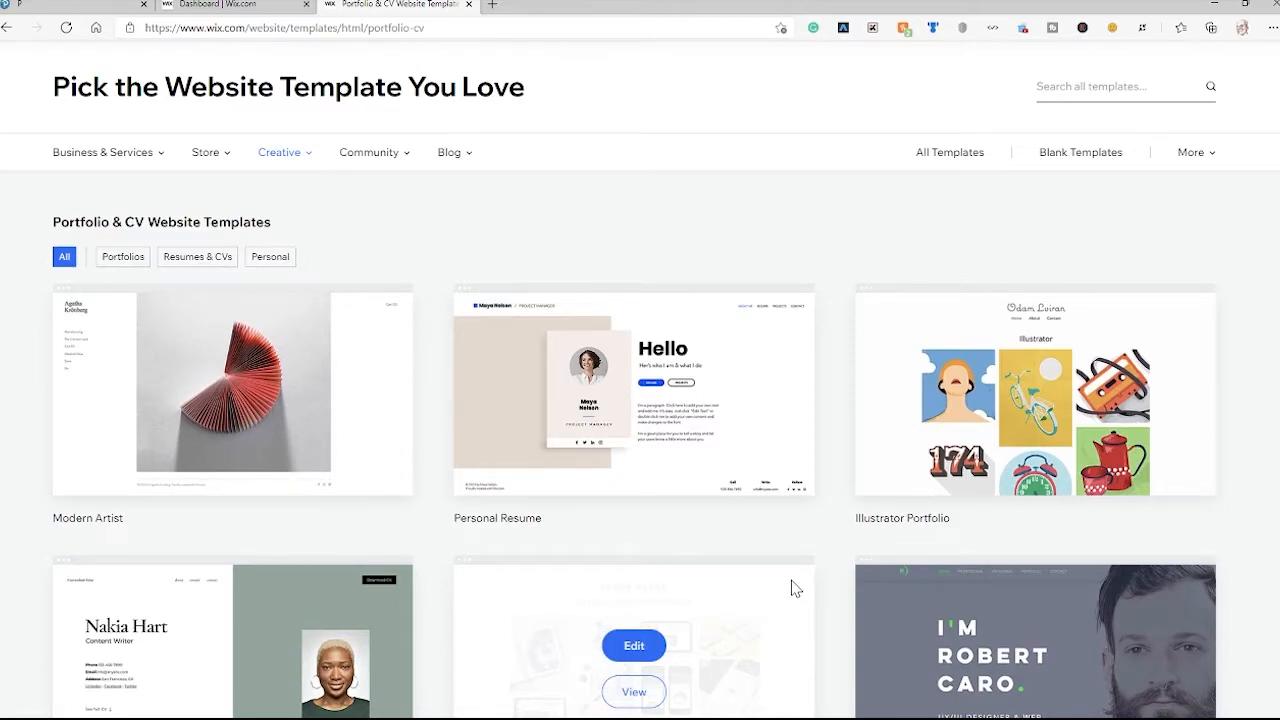
scroll(791, 588, down, 3)
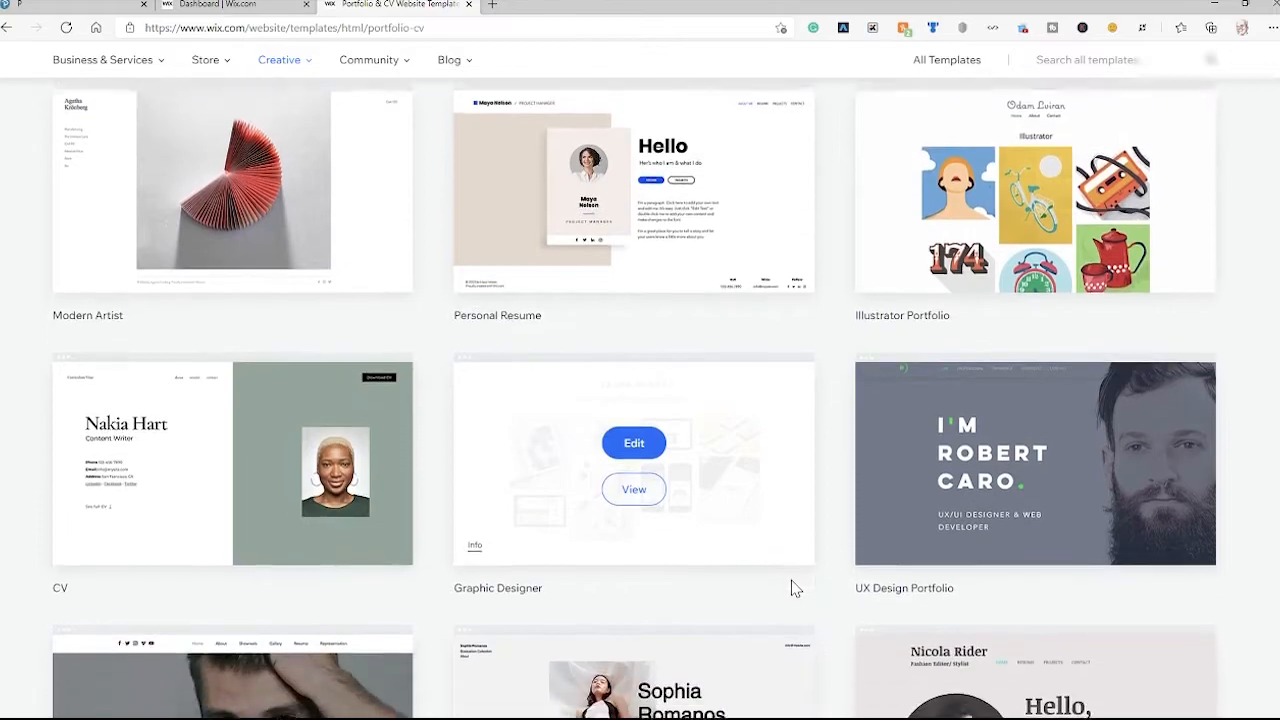
scroll(791, 588, down, 1)
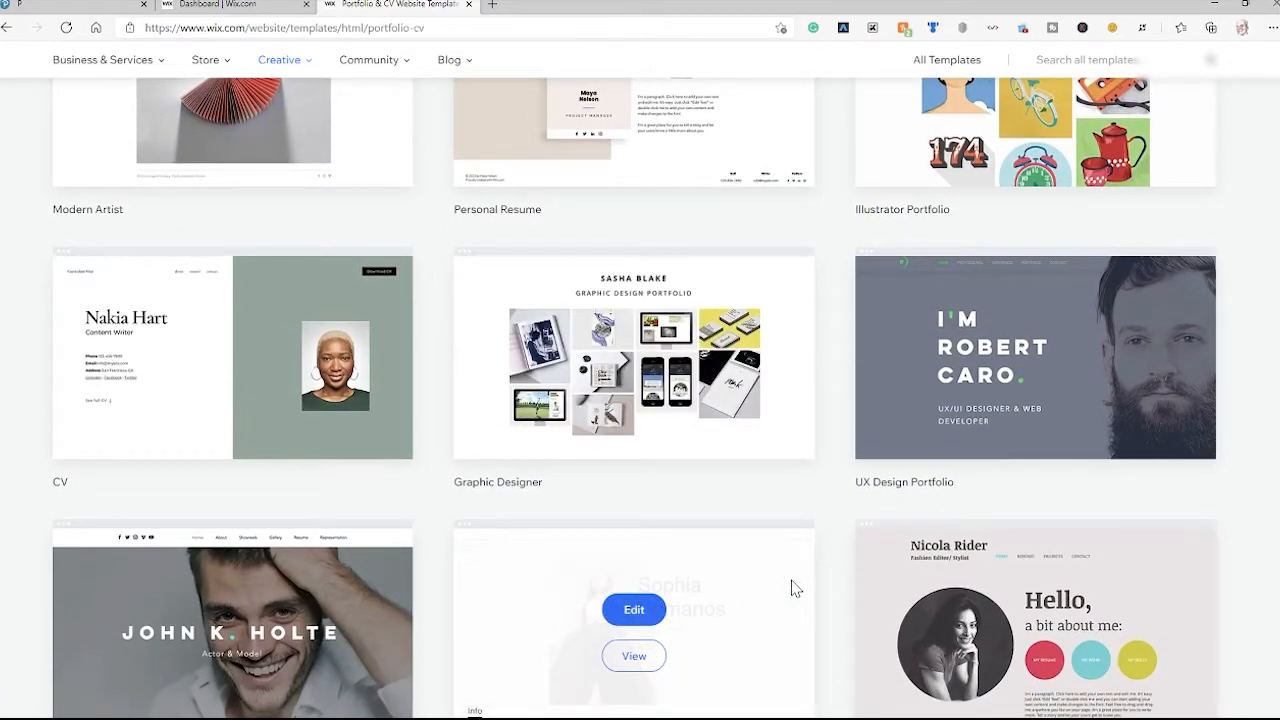
mouse_move(984, 455)
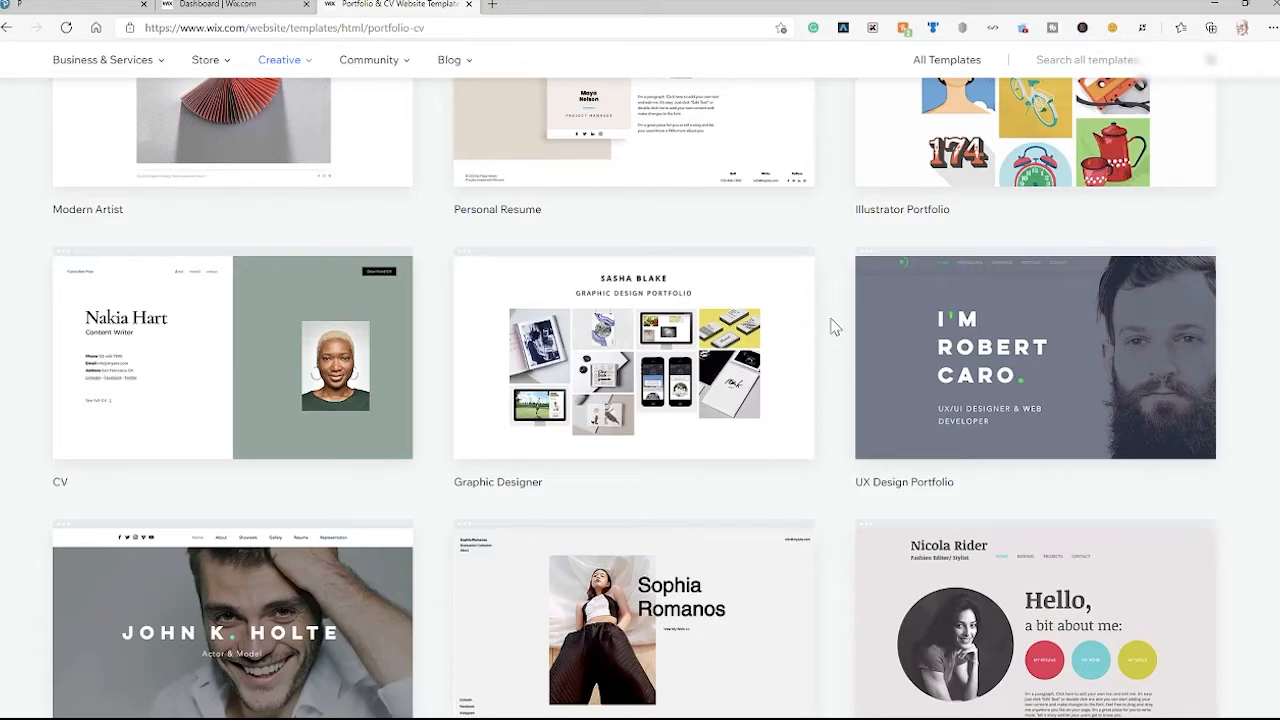
mouse_move(1025, 345)
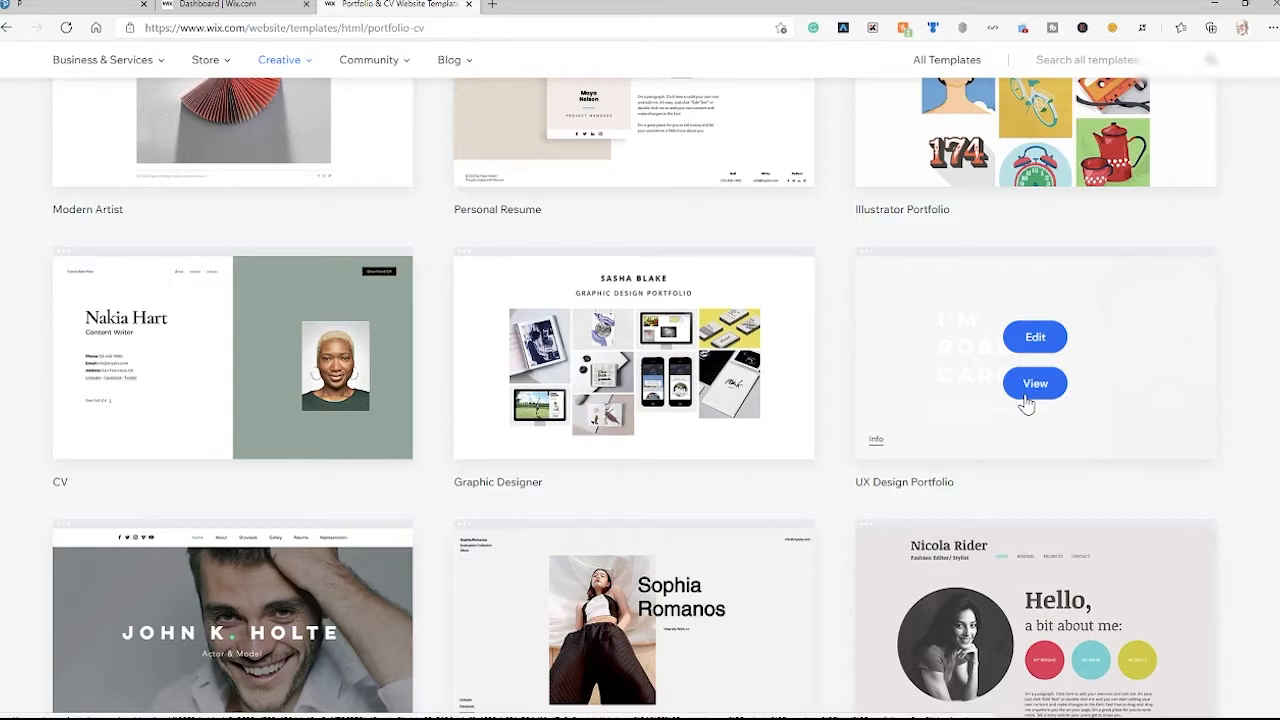
click(1034, 340)
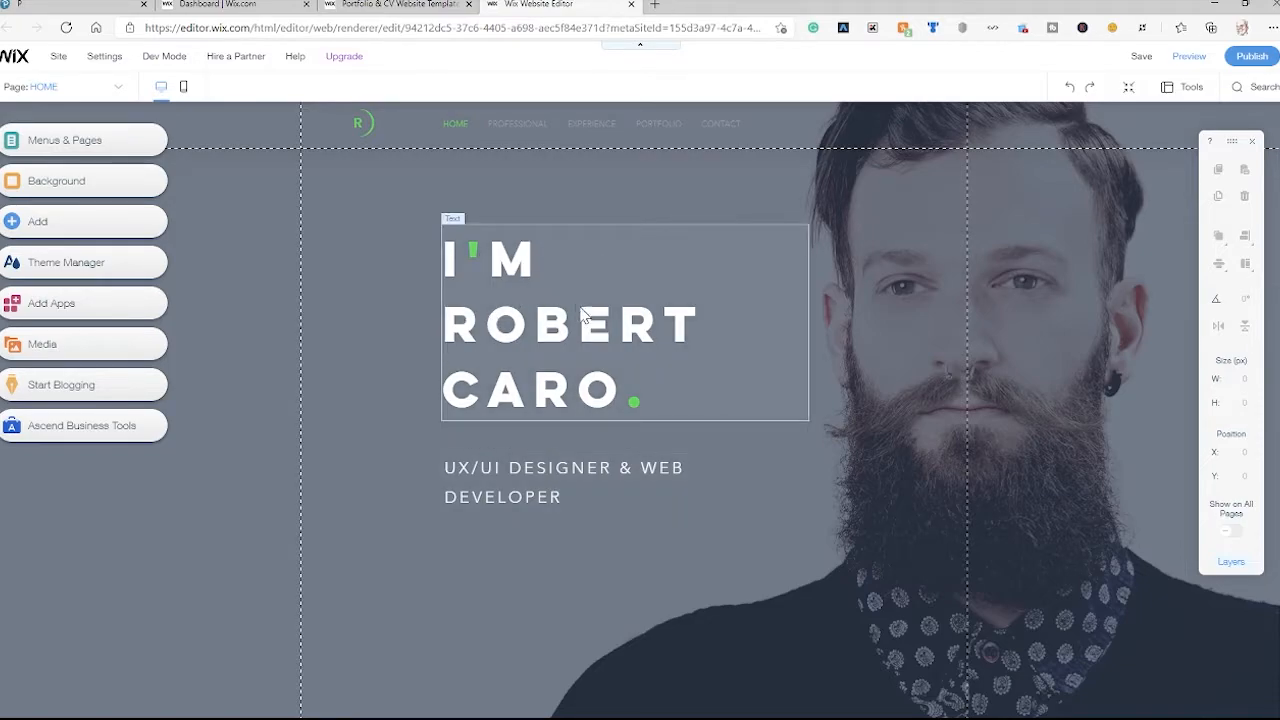
Replace the large hero heading text with the site owner's first name.
double_click(747, 375)
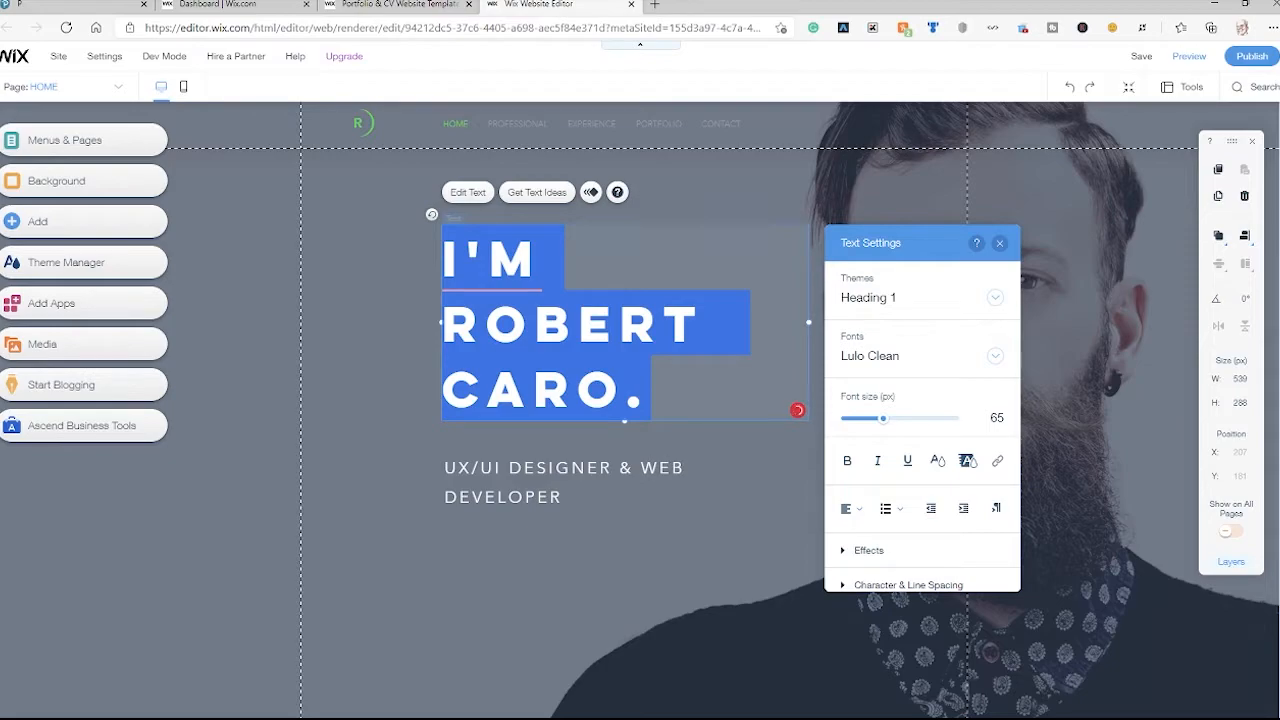
text(JAMES)
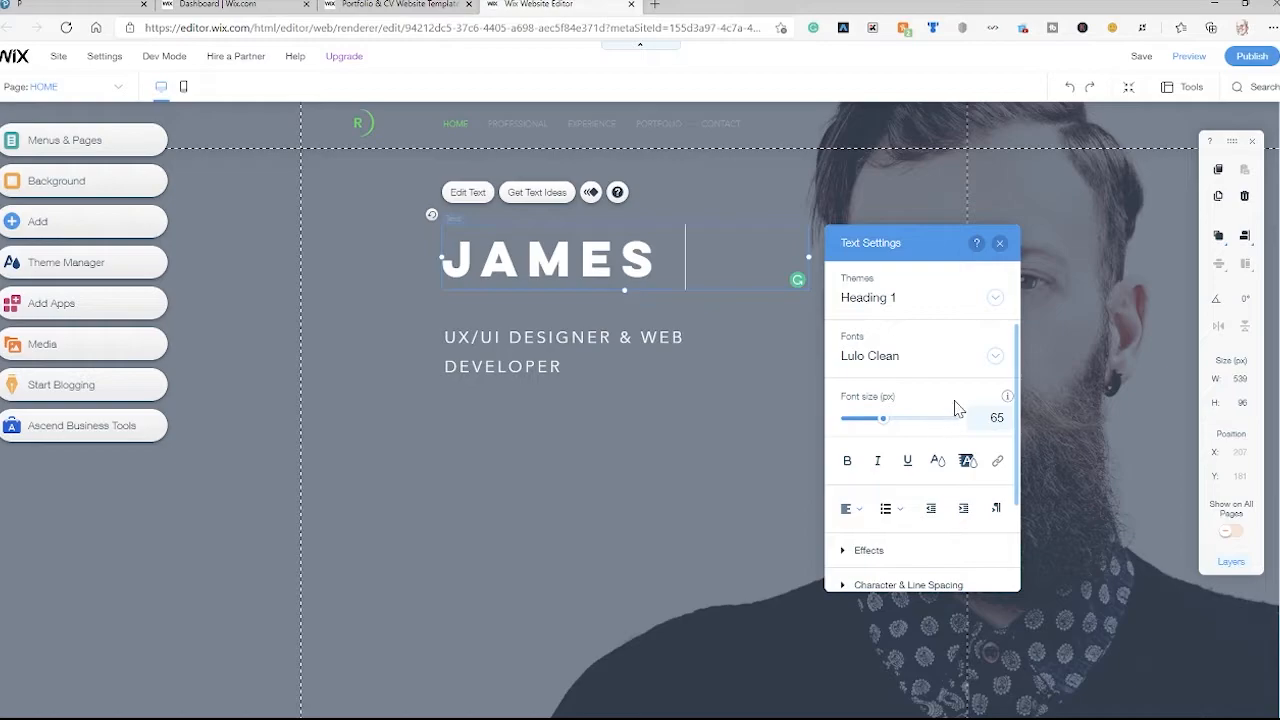
Try to set the hero heading's font to Arial without selecting its text.
click(997, 358)
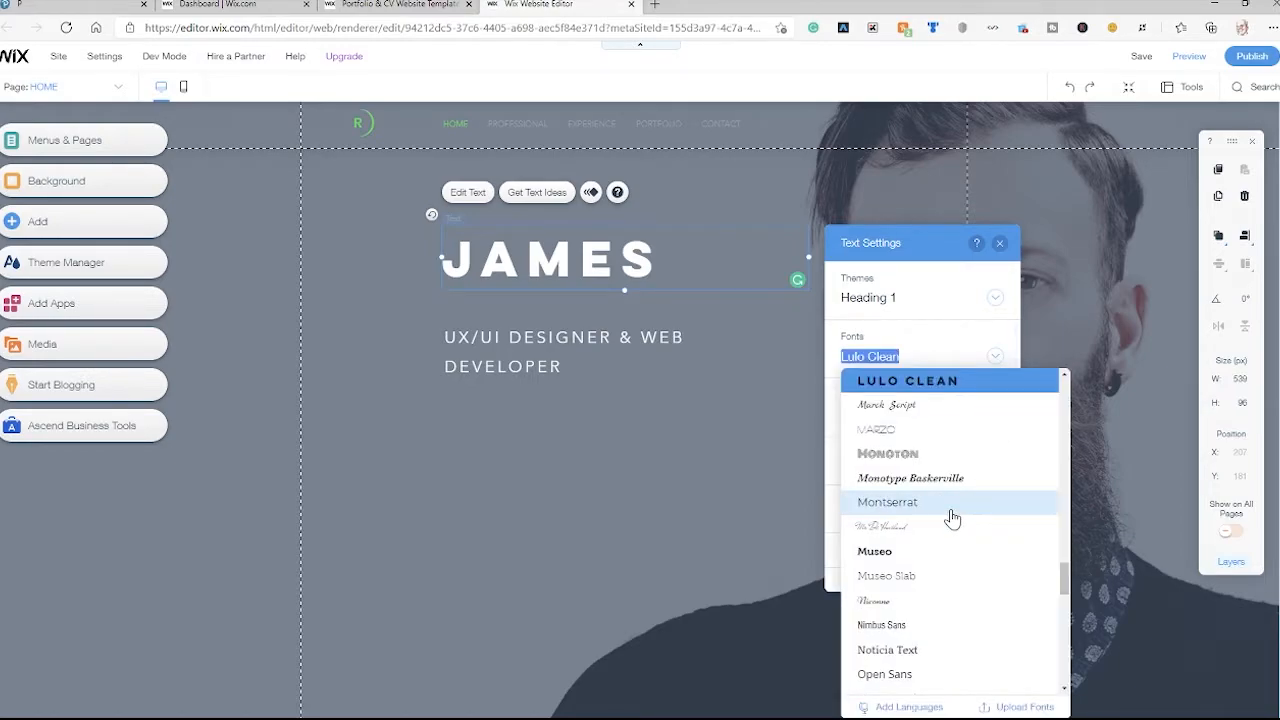
scroll(952, 518, down, 5)
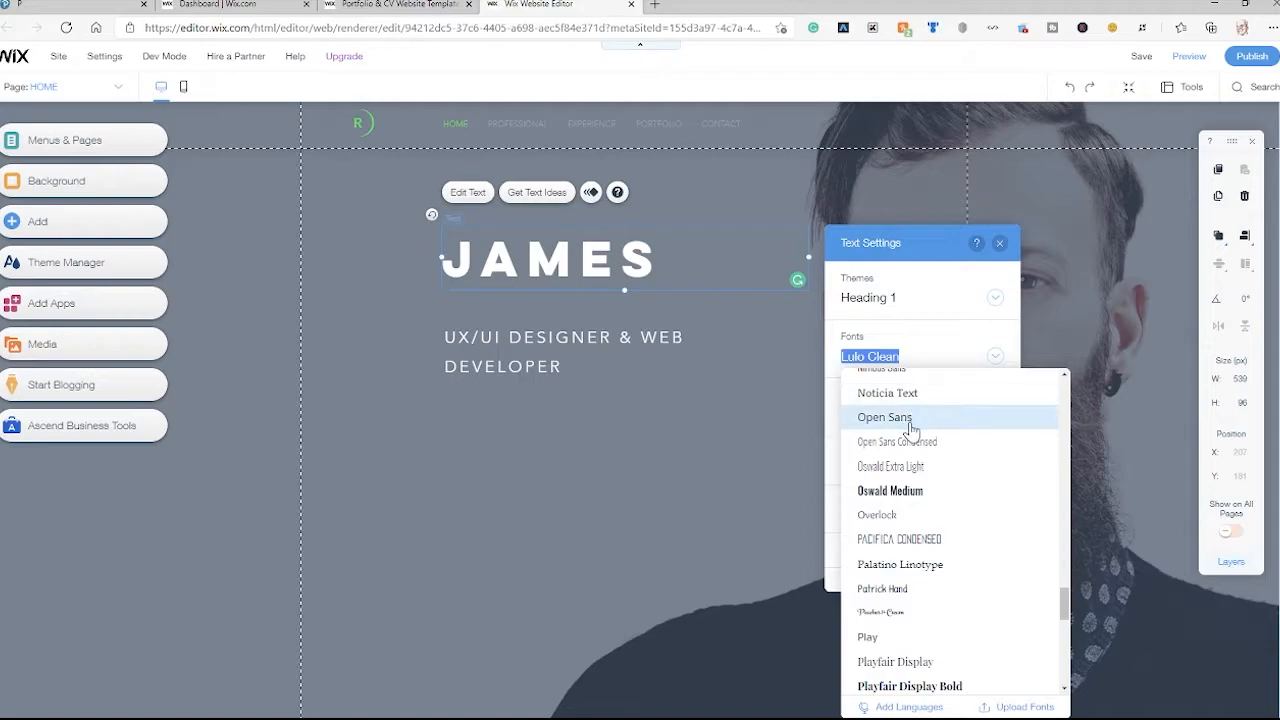
scroll(912, 428, up, 5)
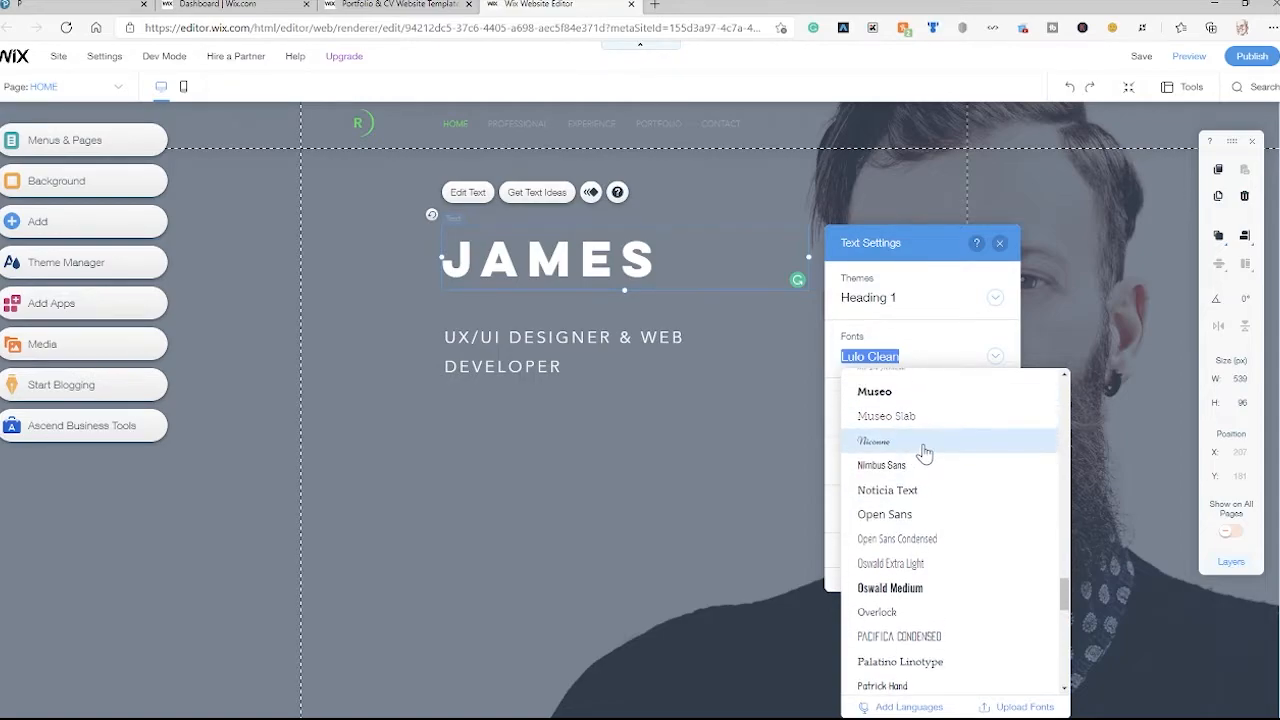
scroll(930, 460, up, 15)
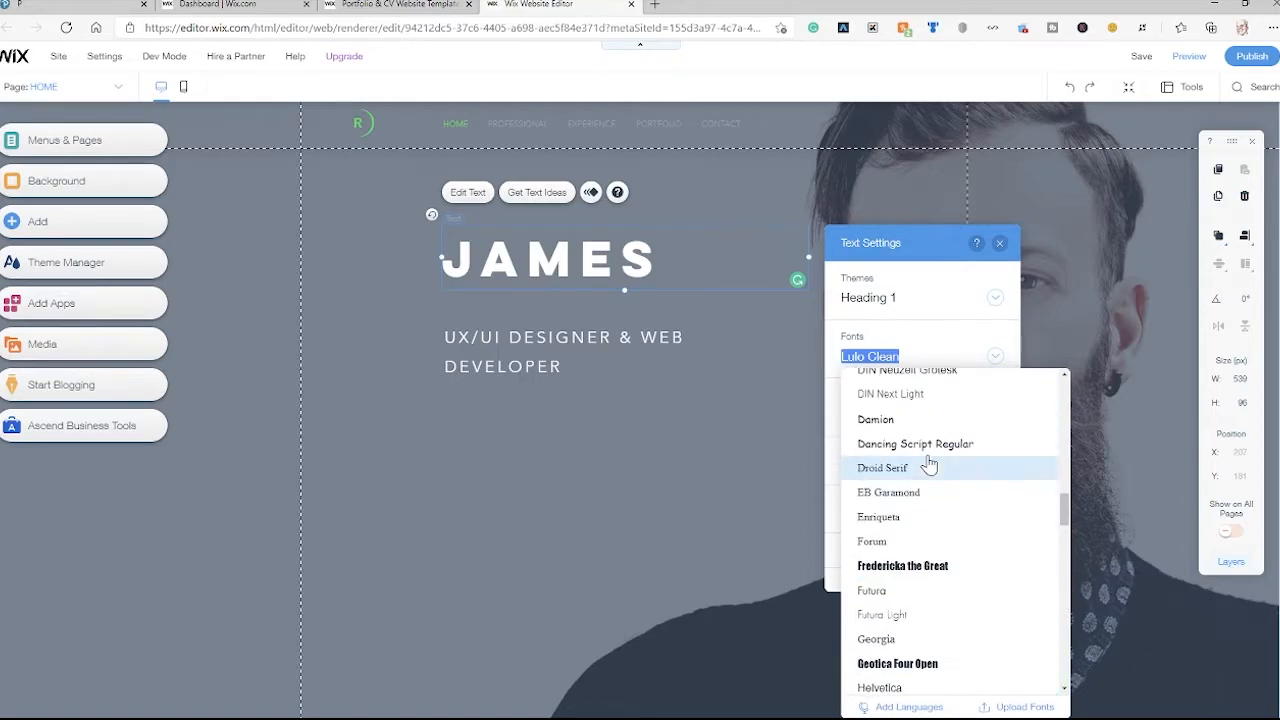
scroll(930, 460, up, 5)
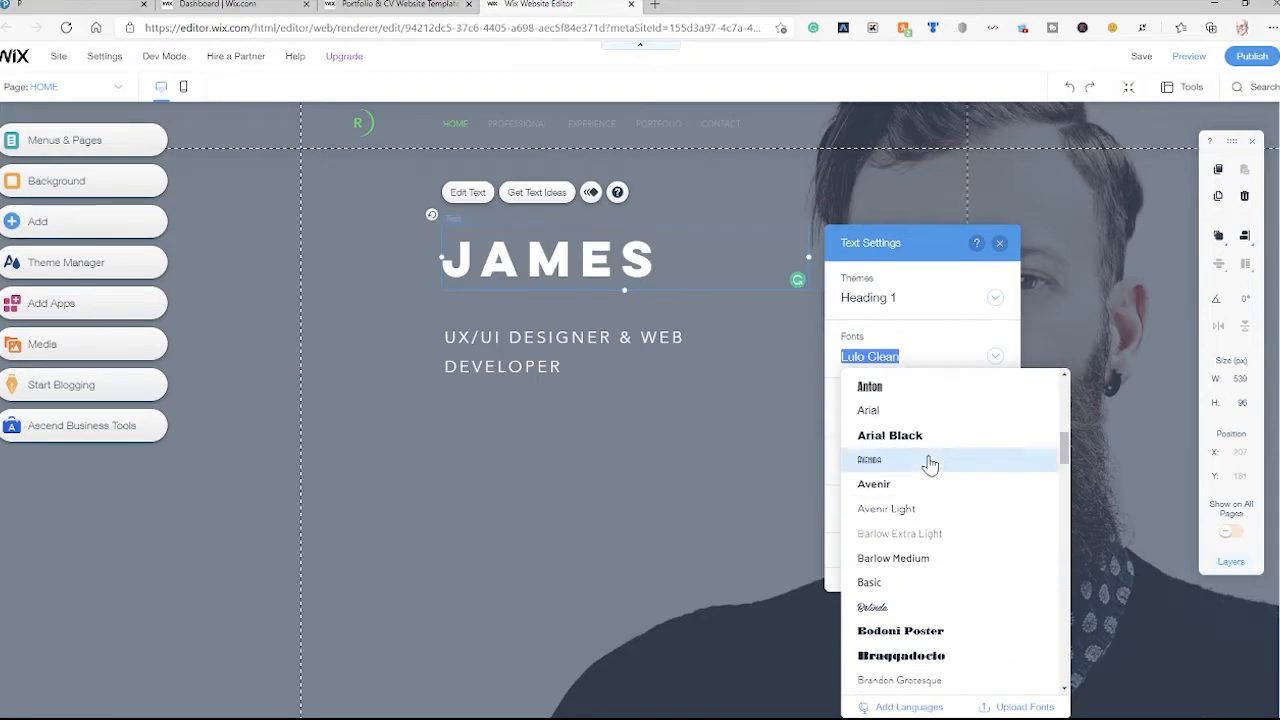
click(890, 414)
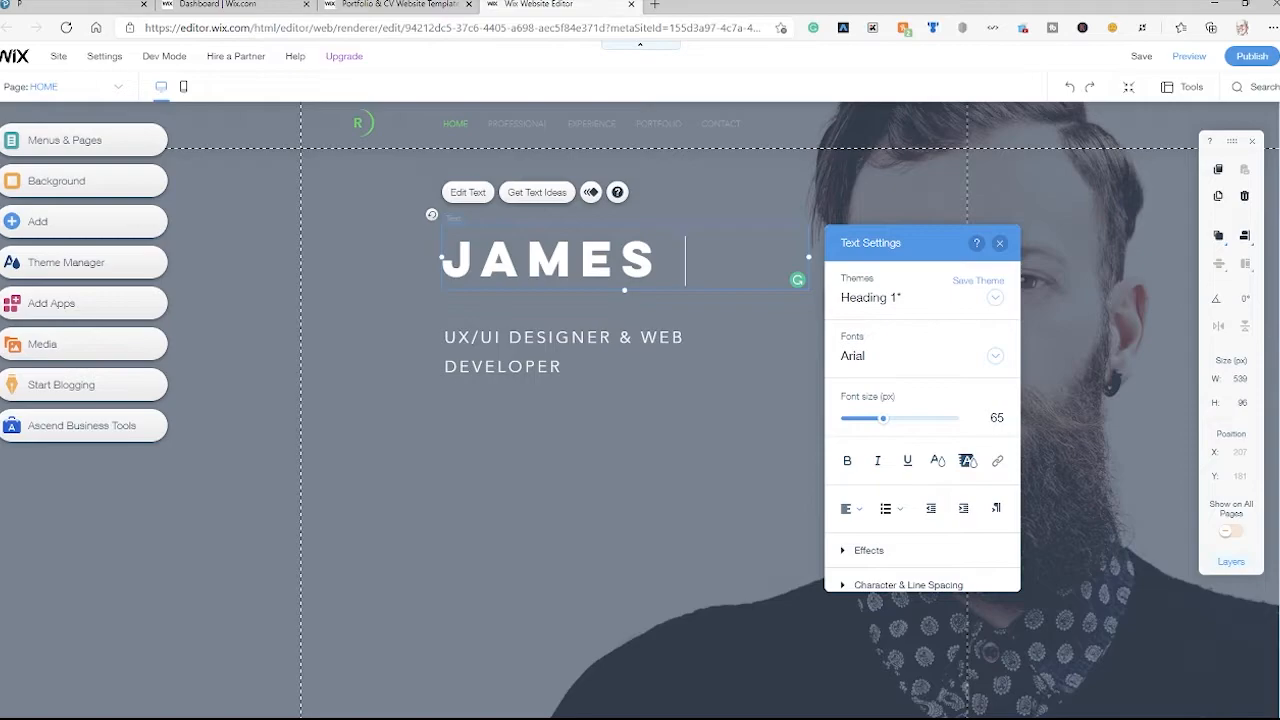
Select the whole first name in the hero heading and set its font to Arial.
click(622, 258)
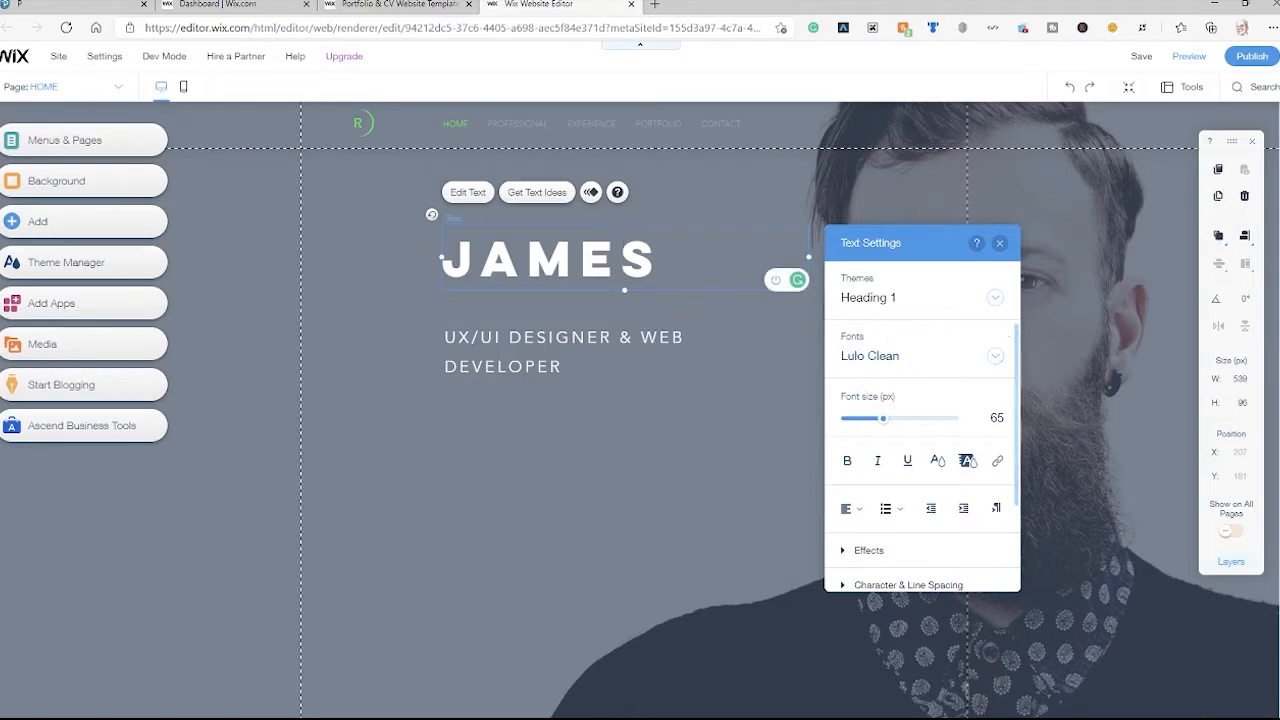
drag(664, 258, 442, 258)
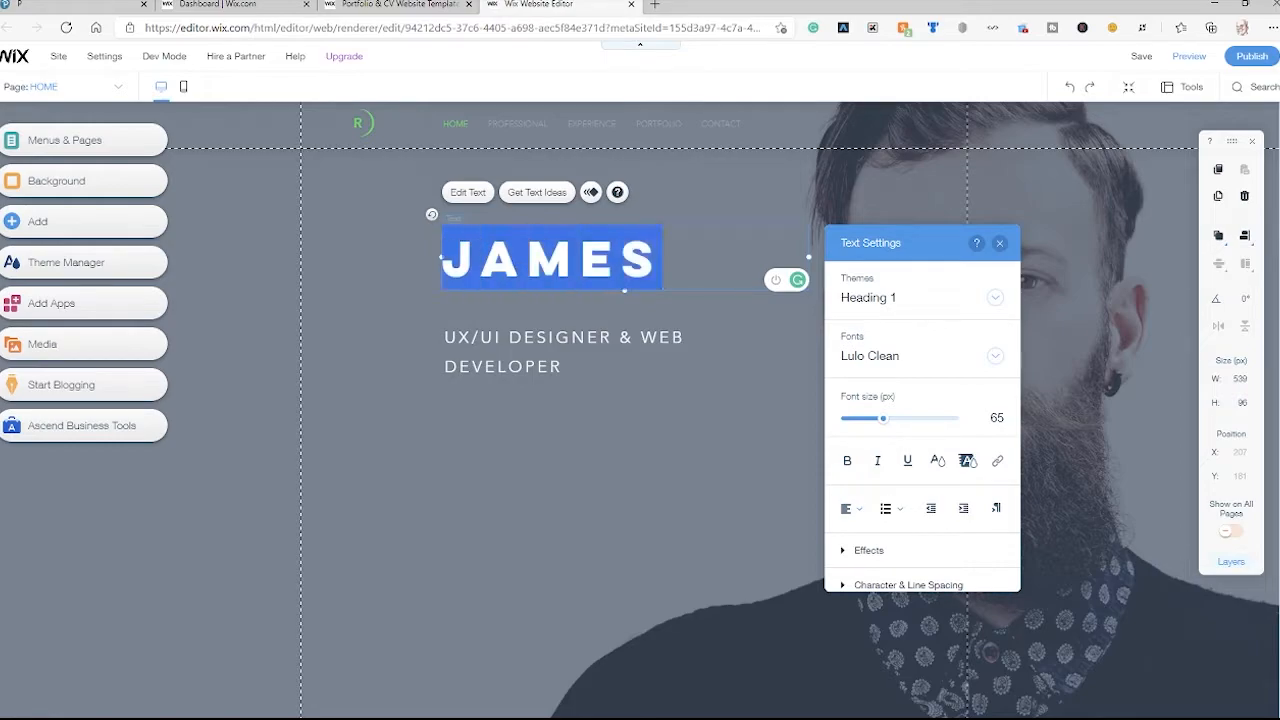
click(996, 358)
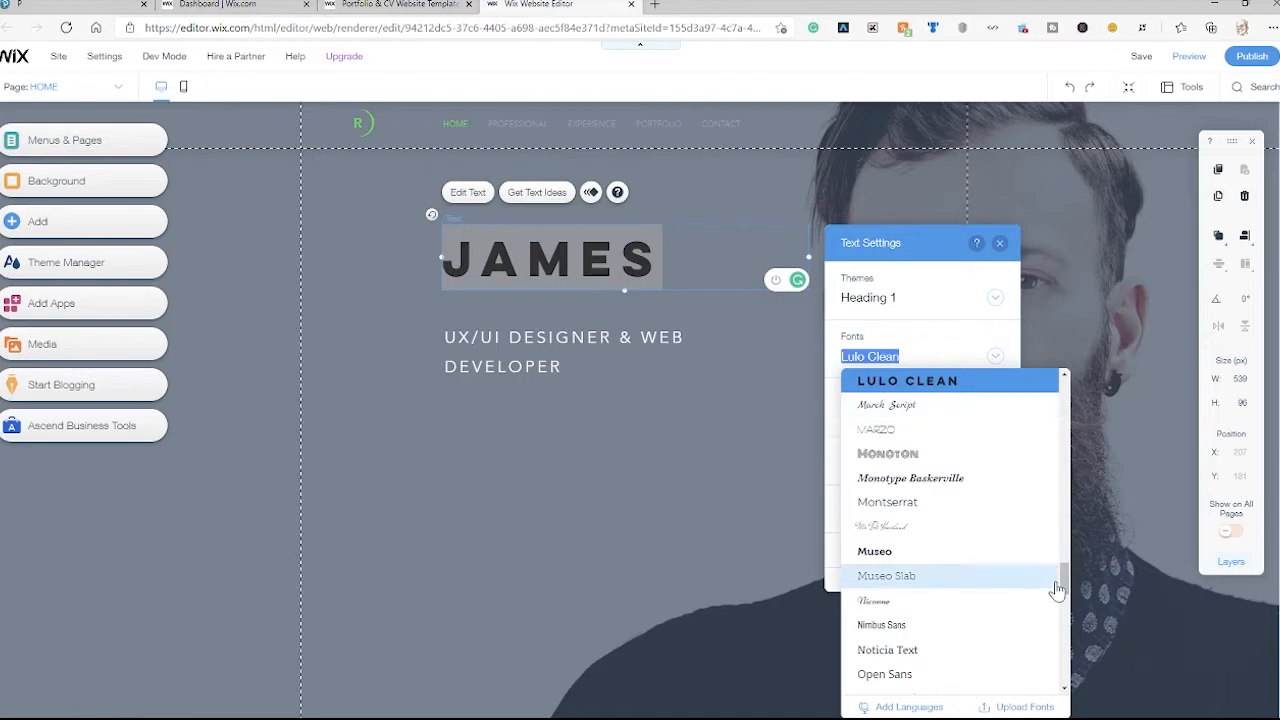
drag(1063, 586, 1065, 435)
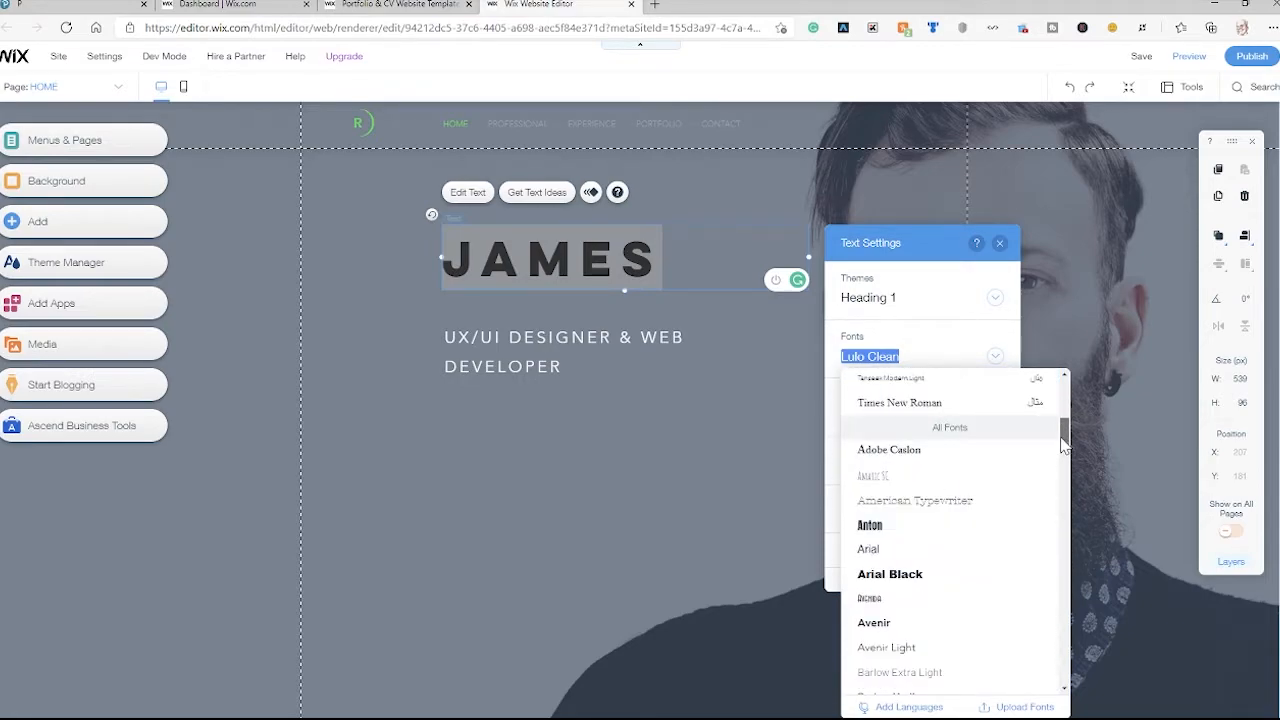
click(869, 549)
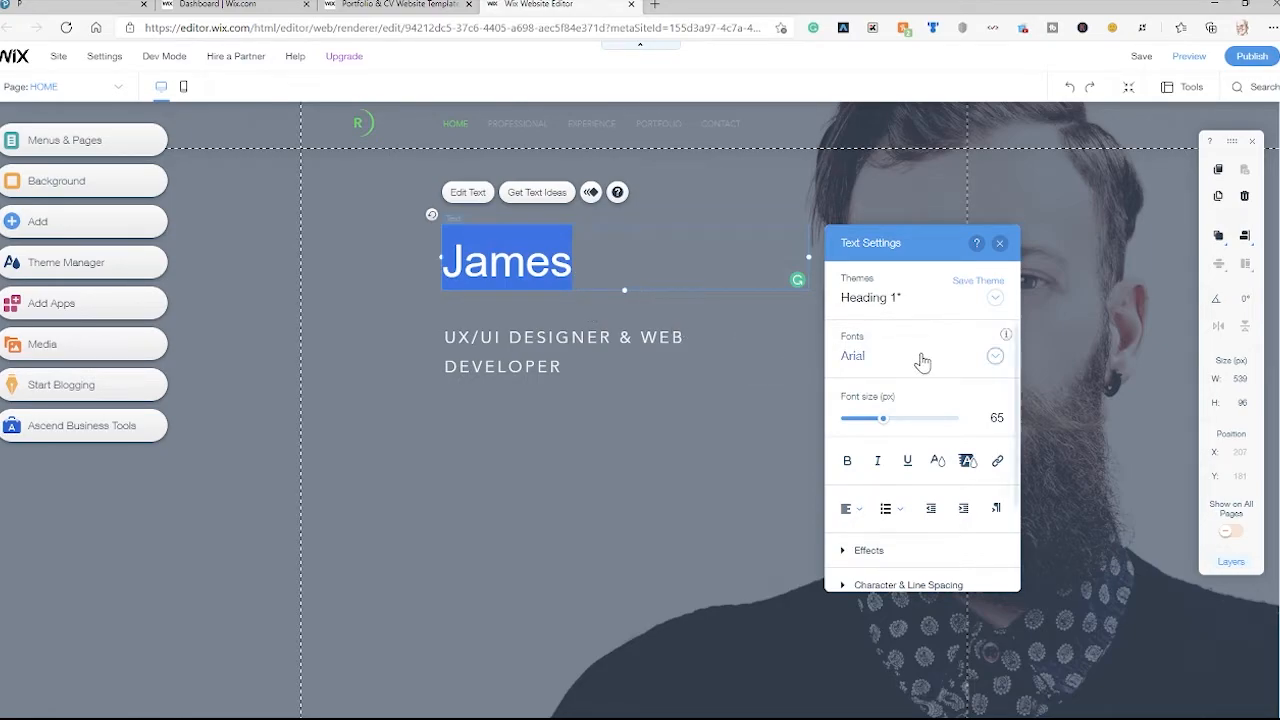
Format the selected hero heading text as bold, italic and underlined.
click(847, 466)
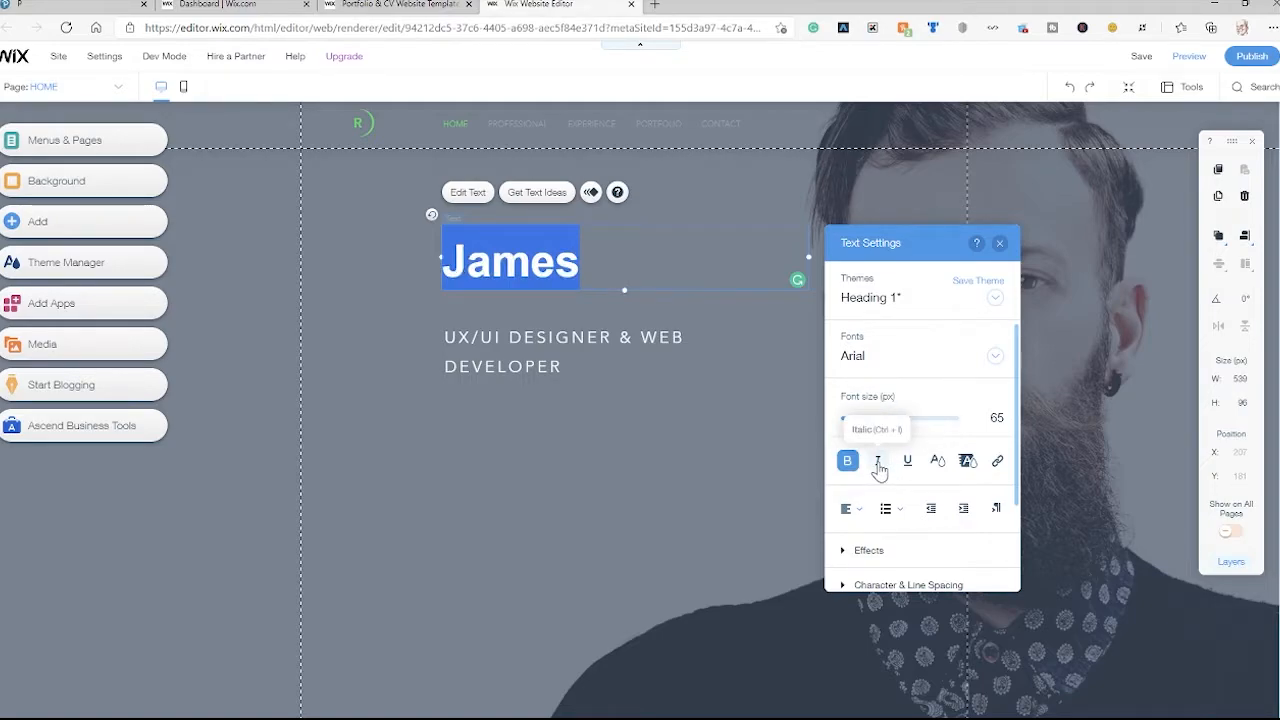
click(878, 466)
click(908, 466)
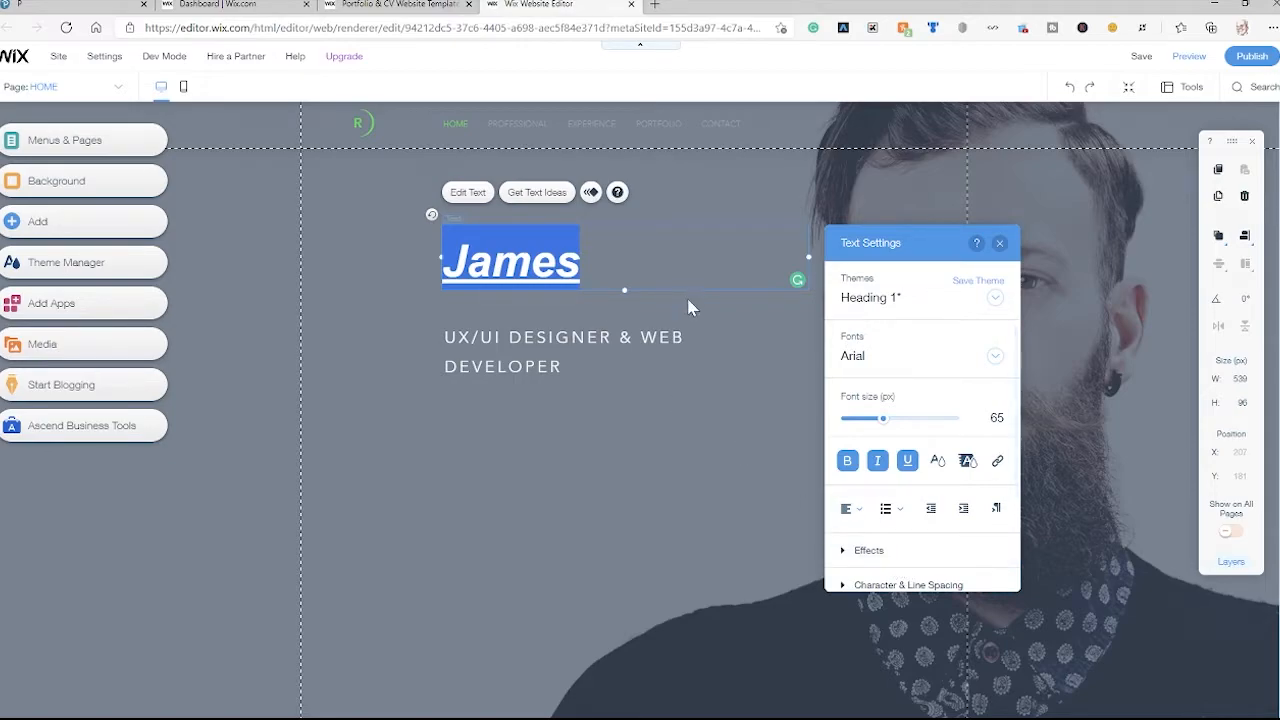
click(668, 267)
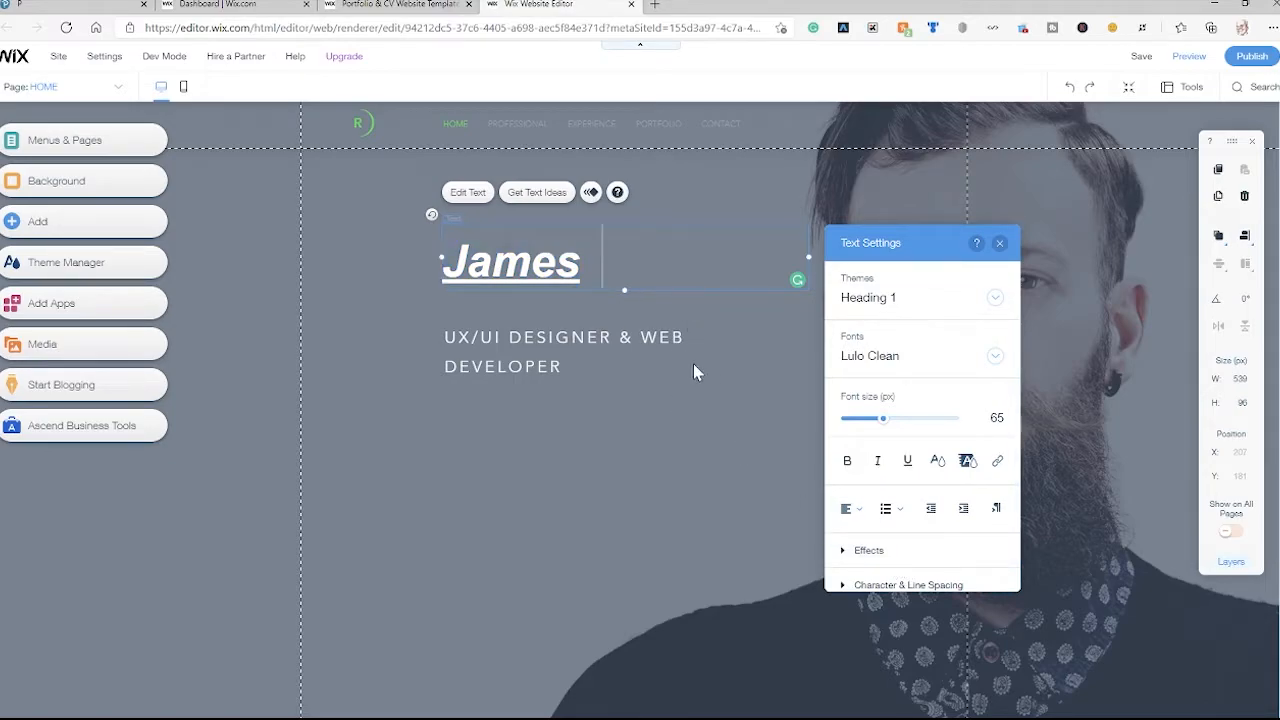
Apply text effect B to the first name in the hero heading.
drag(584, 262, 442, 262)
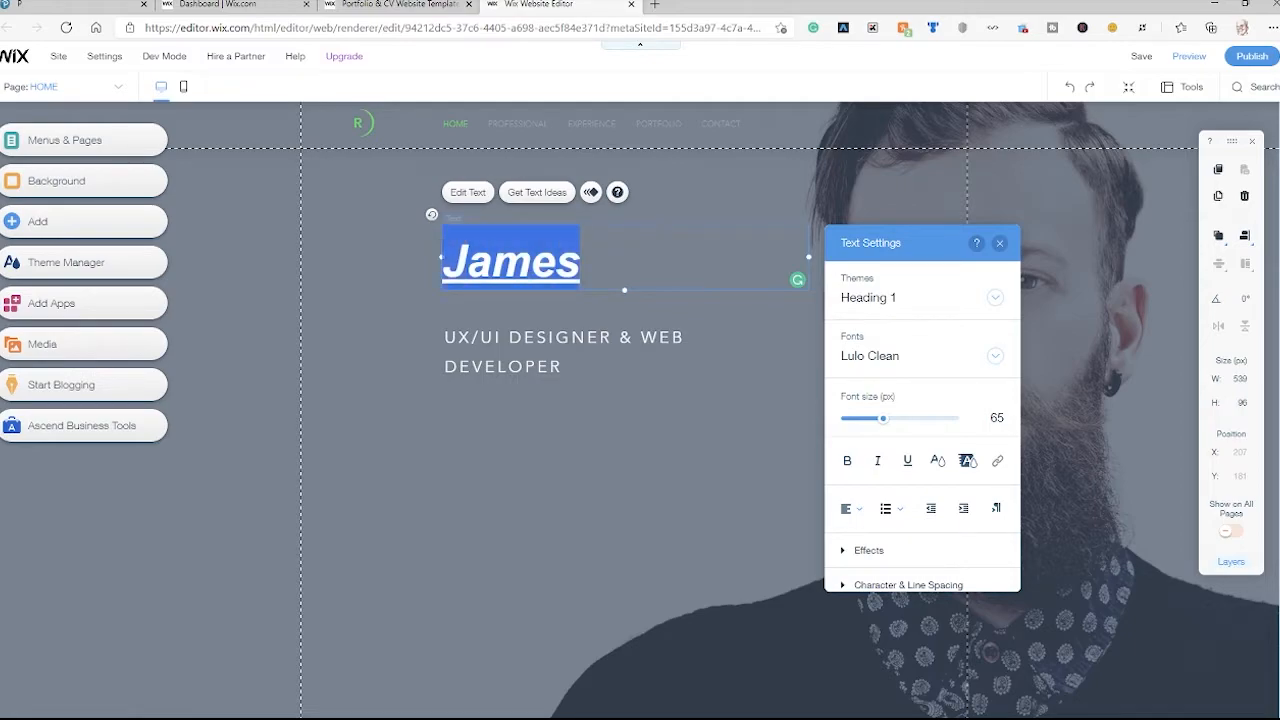
click(846, 556)
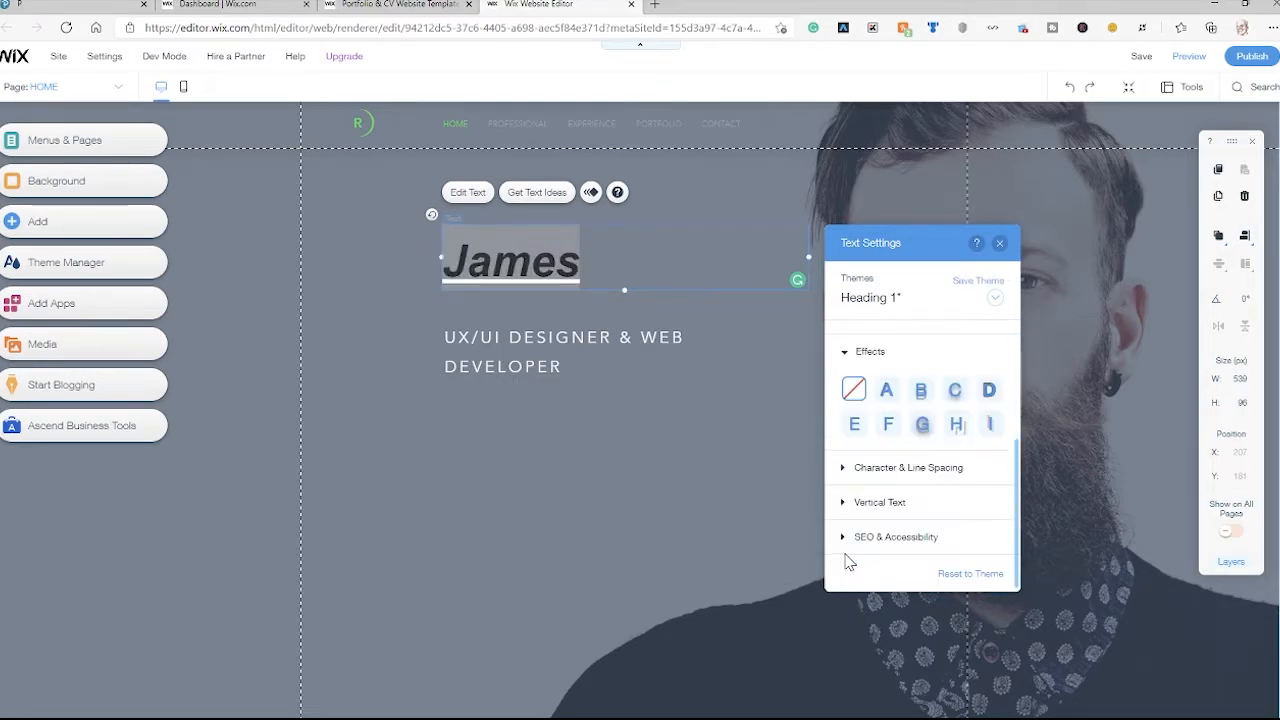
click(921, 396)
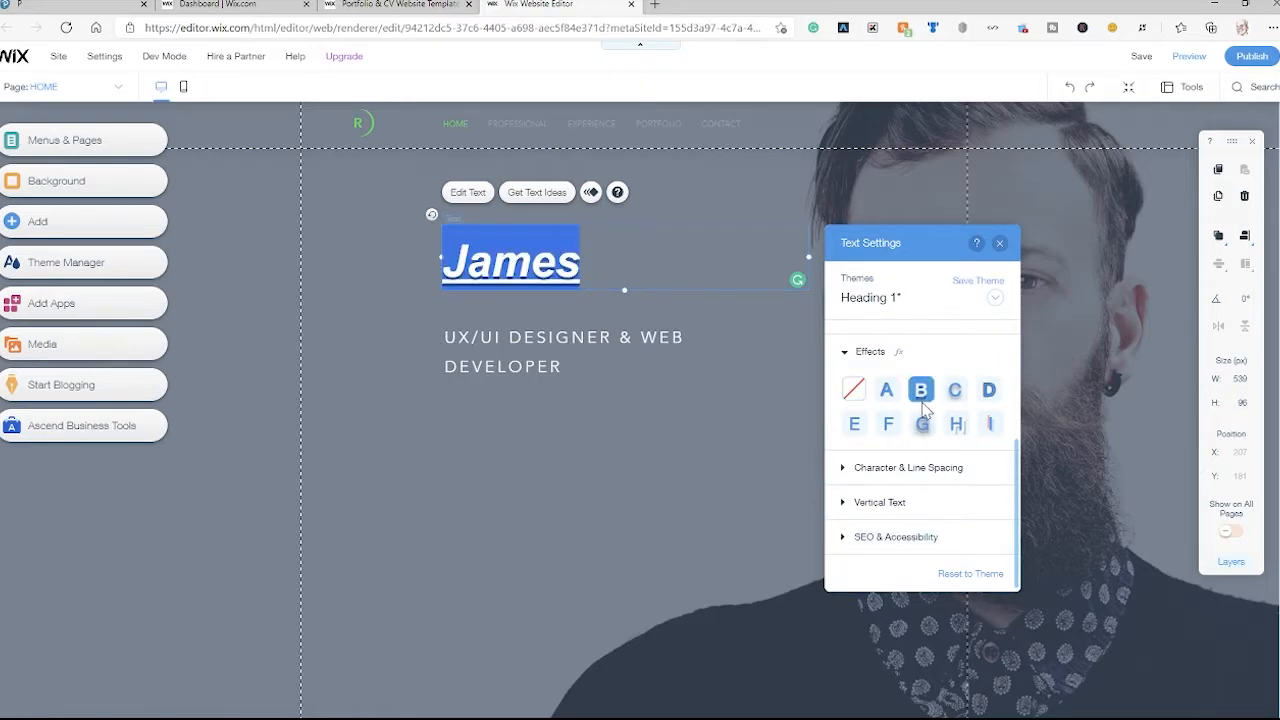
click(615, 236)
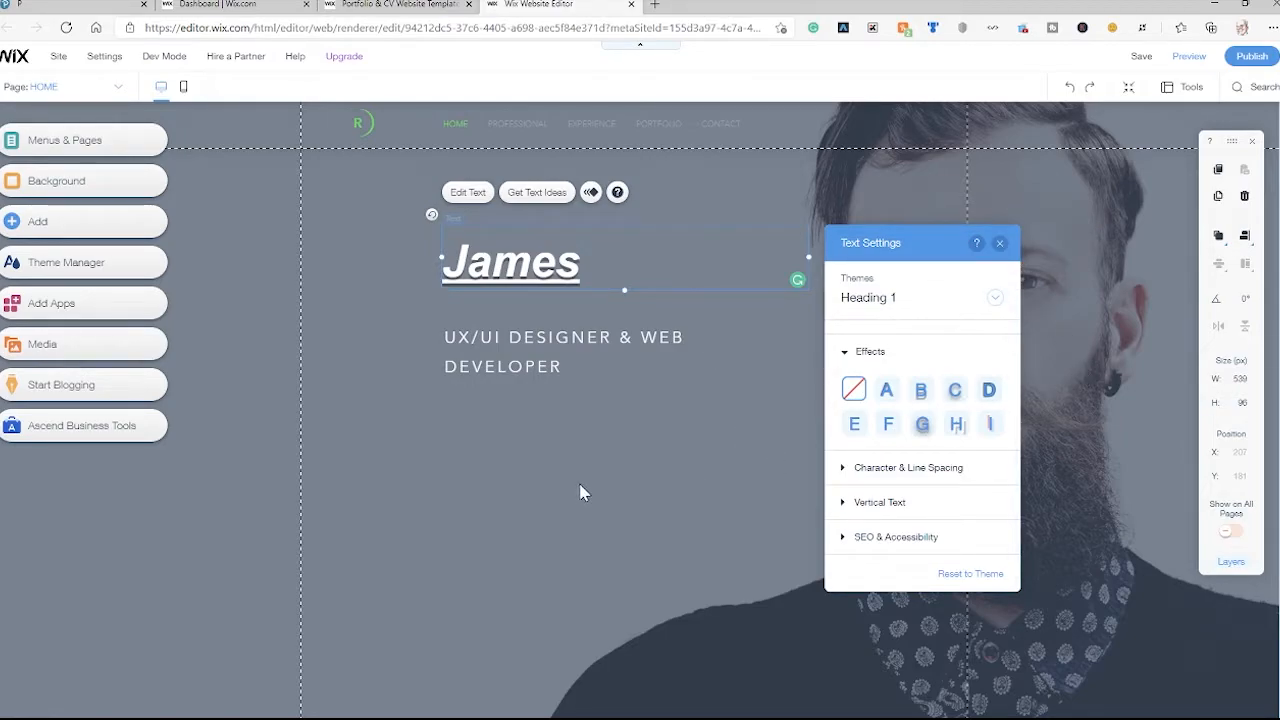
Change the hero strip background to the Yoga Practice image after trying Wooden Hut.
click(980, 416)
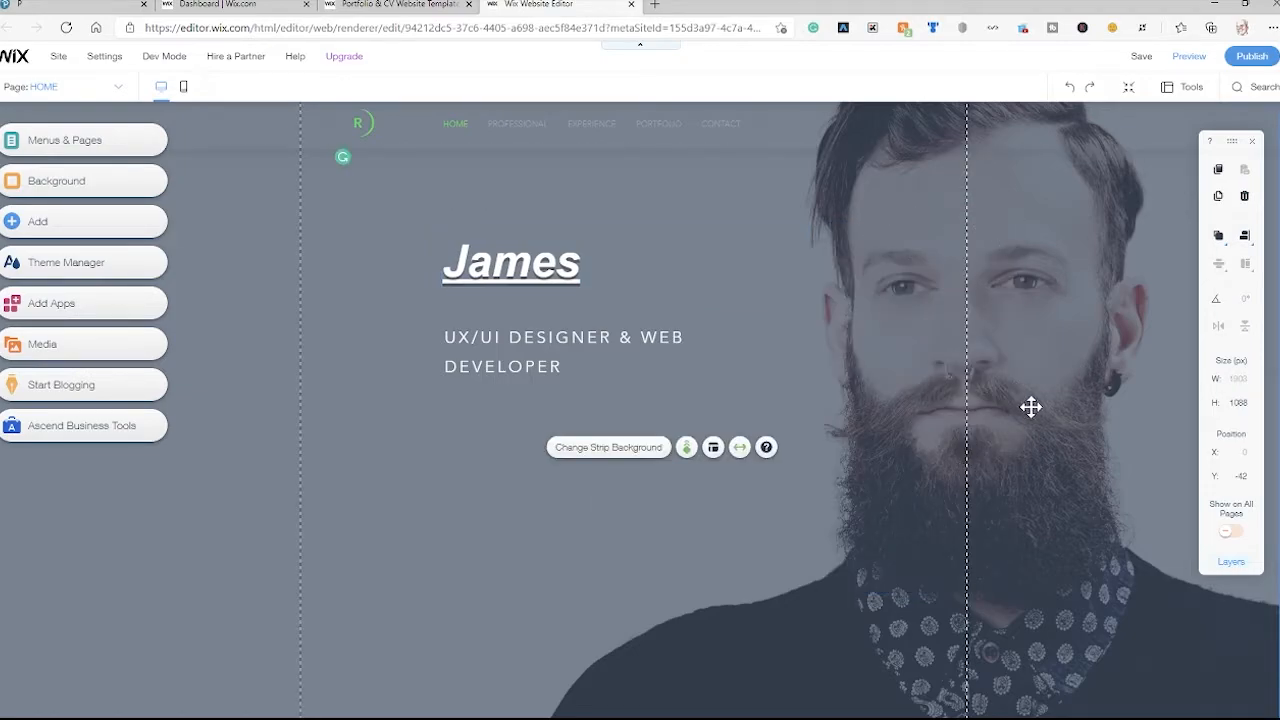
click(1020, 406)
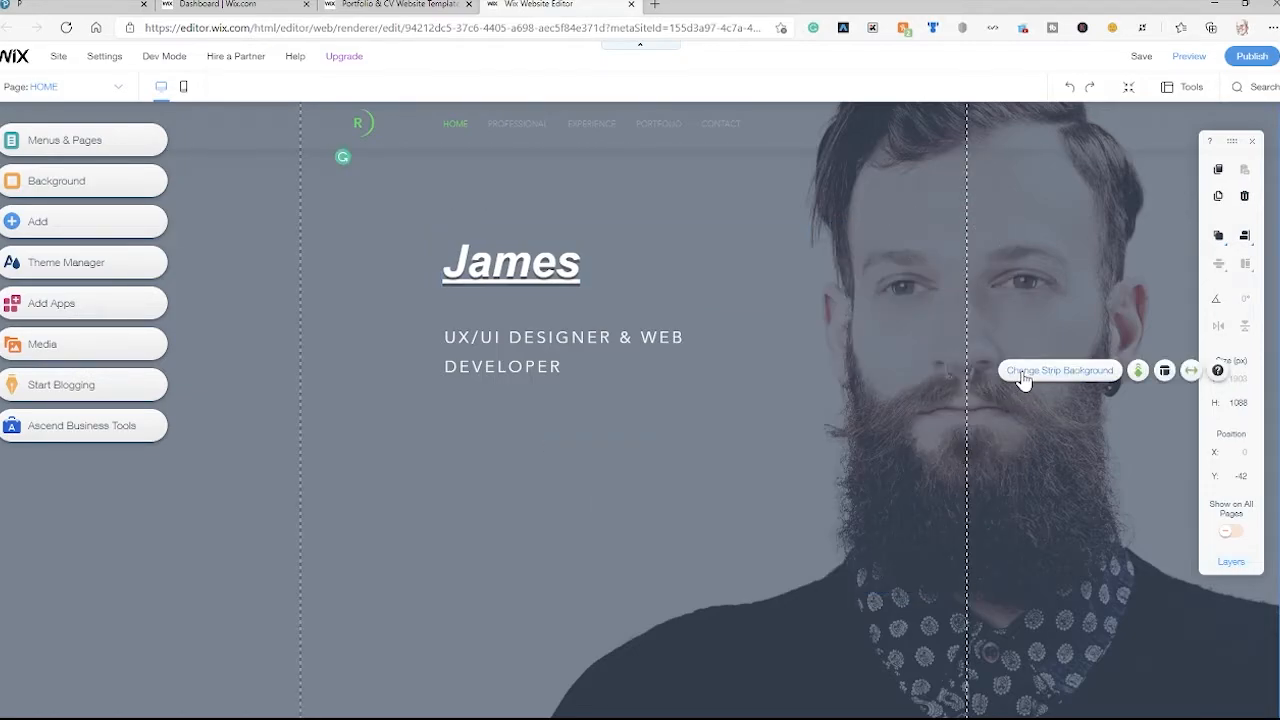
click(1022, 378)
mouse_move(1157, 446)
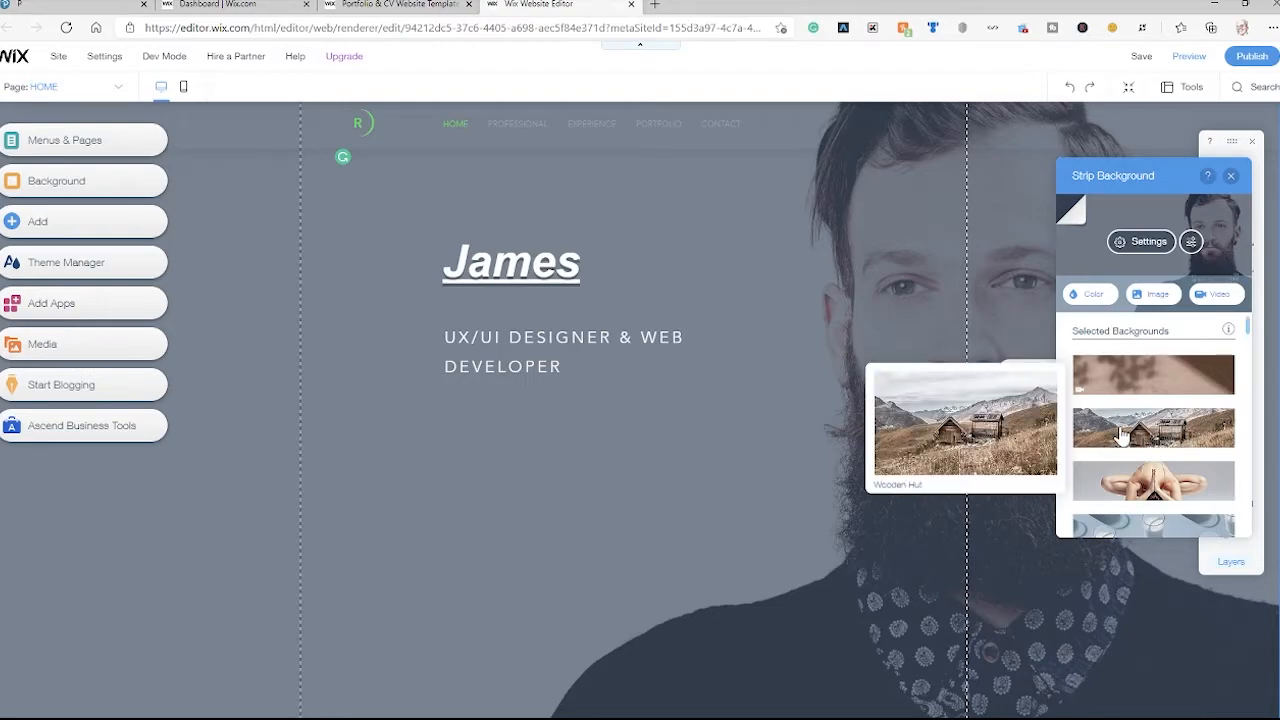
click(1122, 435)
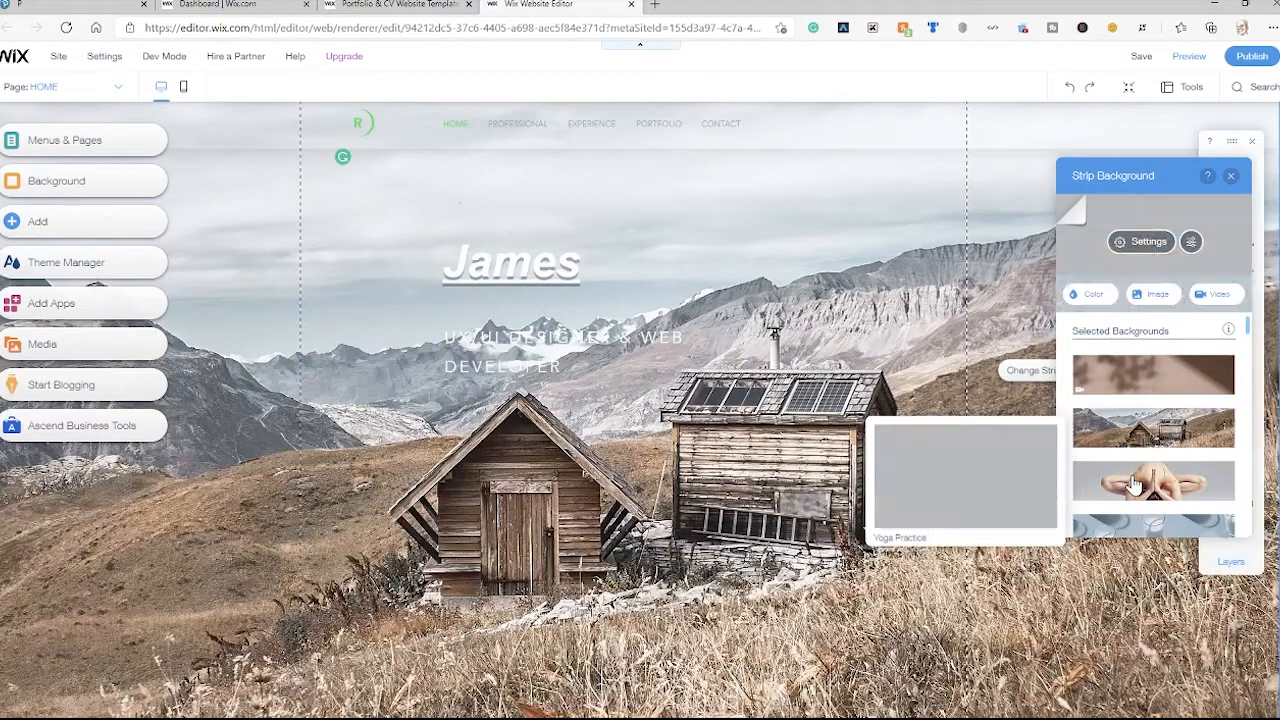
click(1147, 478)
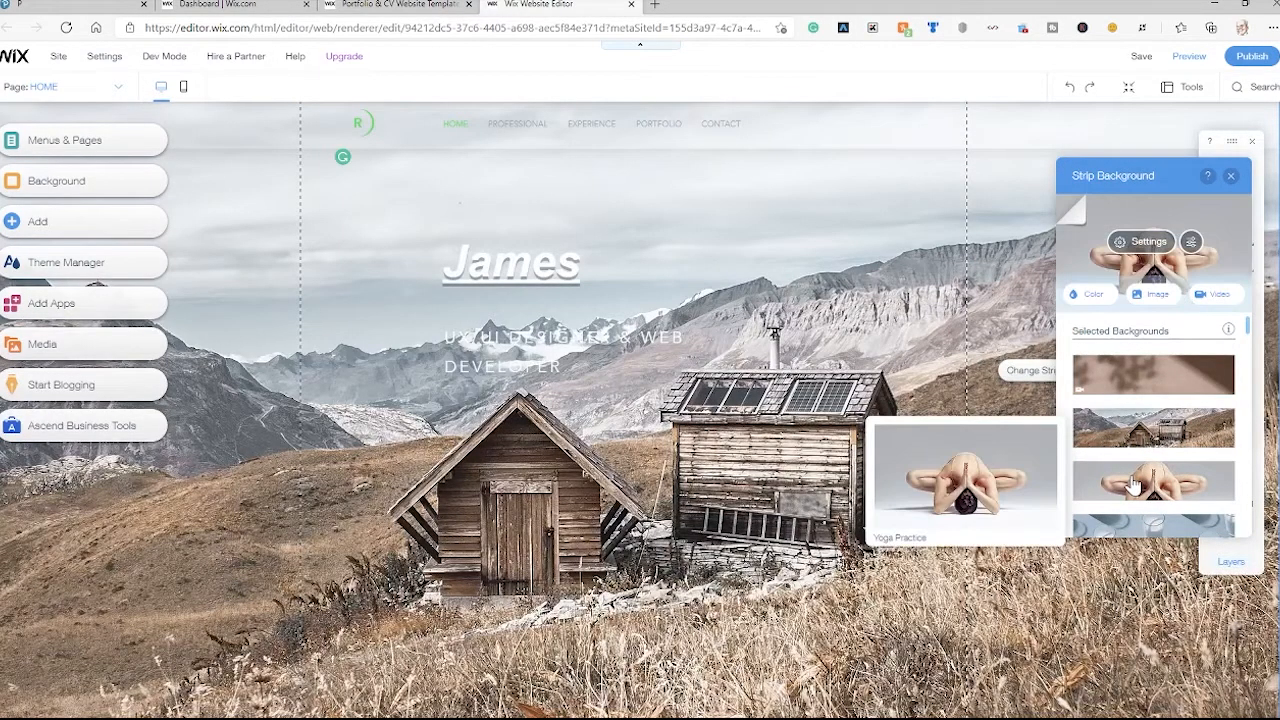
Try the water glasses image and the leaf shadow video as the hero strip background.
click(1118, 385)
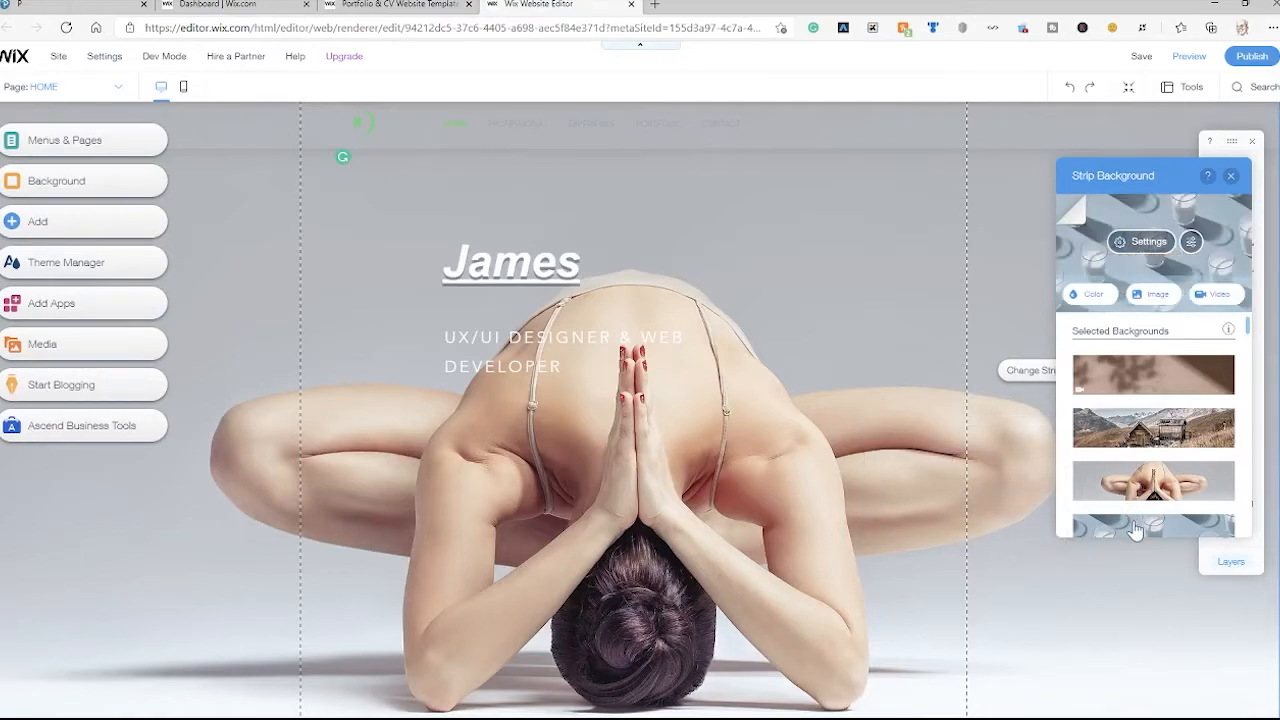
click(1113, 387)
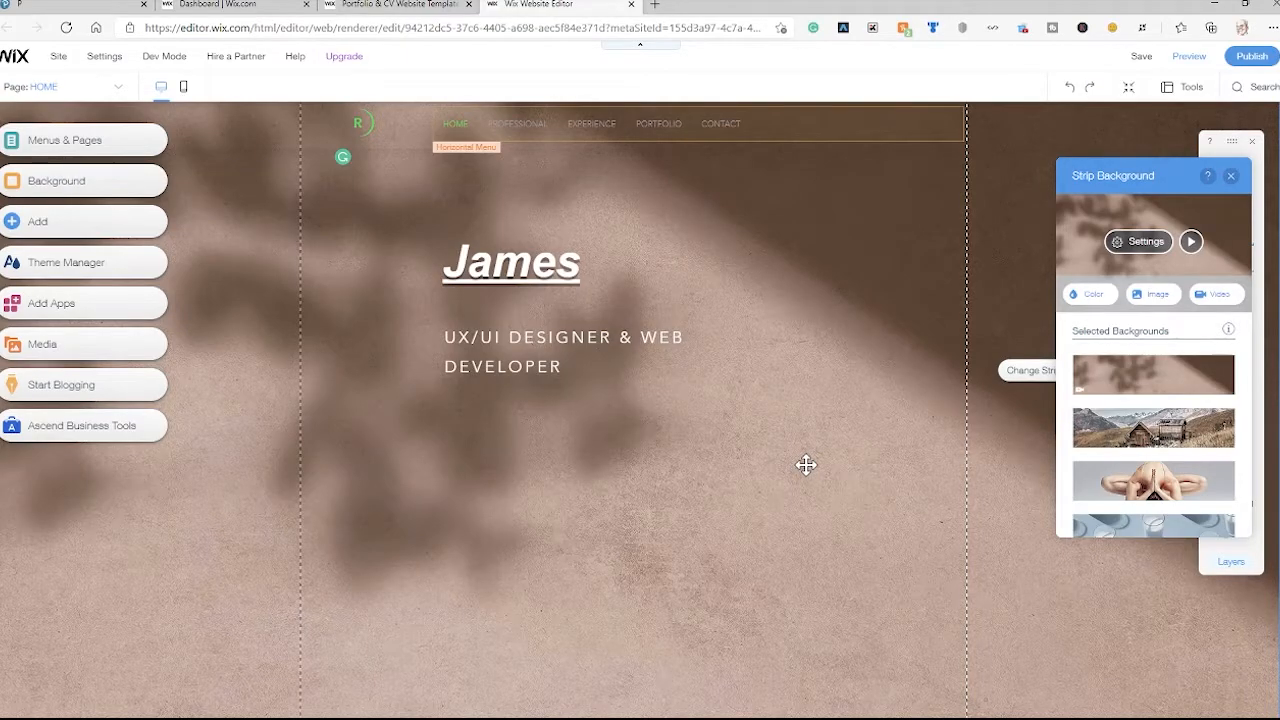
Set the hero strip background to the solid tan swatch from My Colors after trying red.
click(1093, 300)
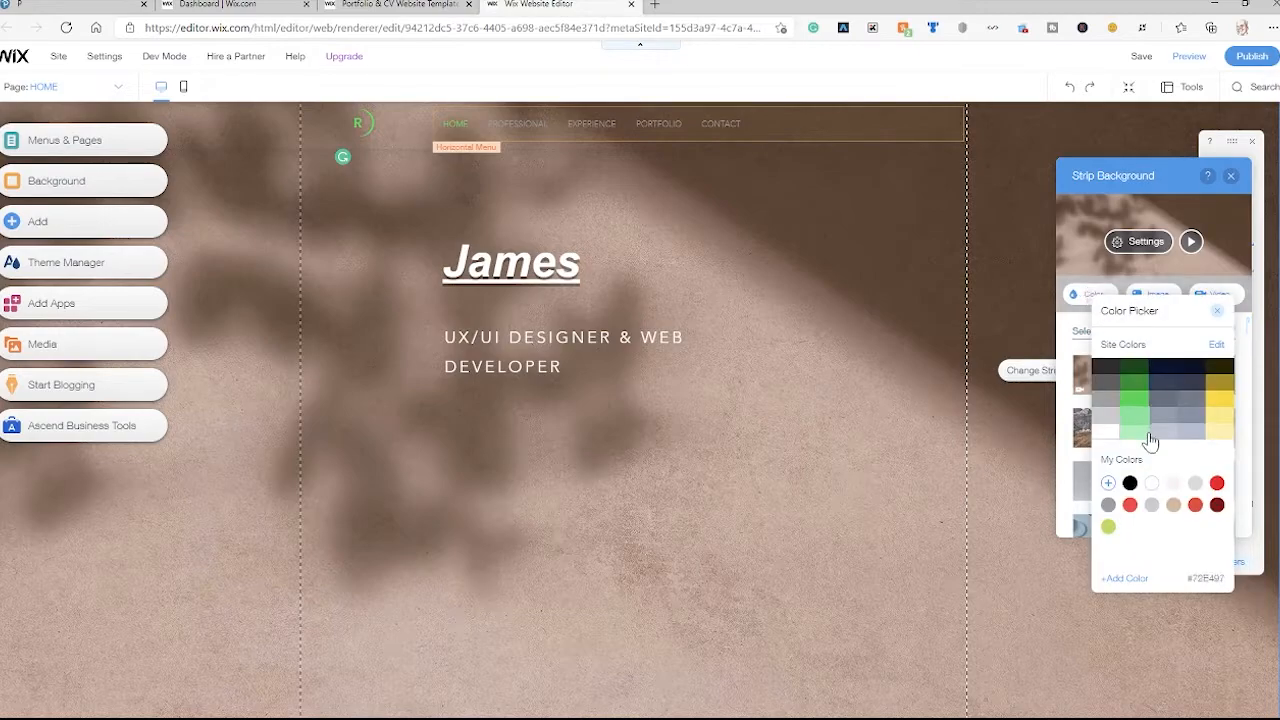
click(1217, 484)
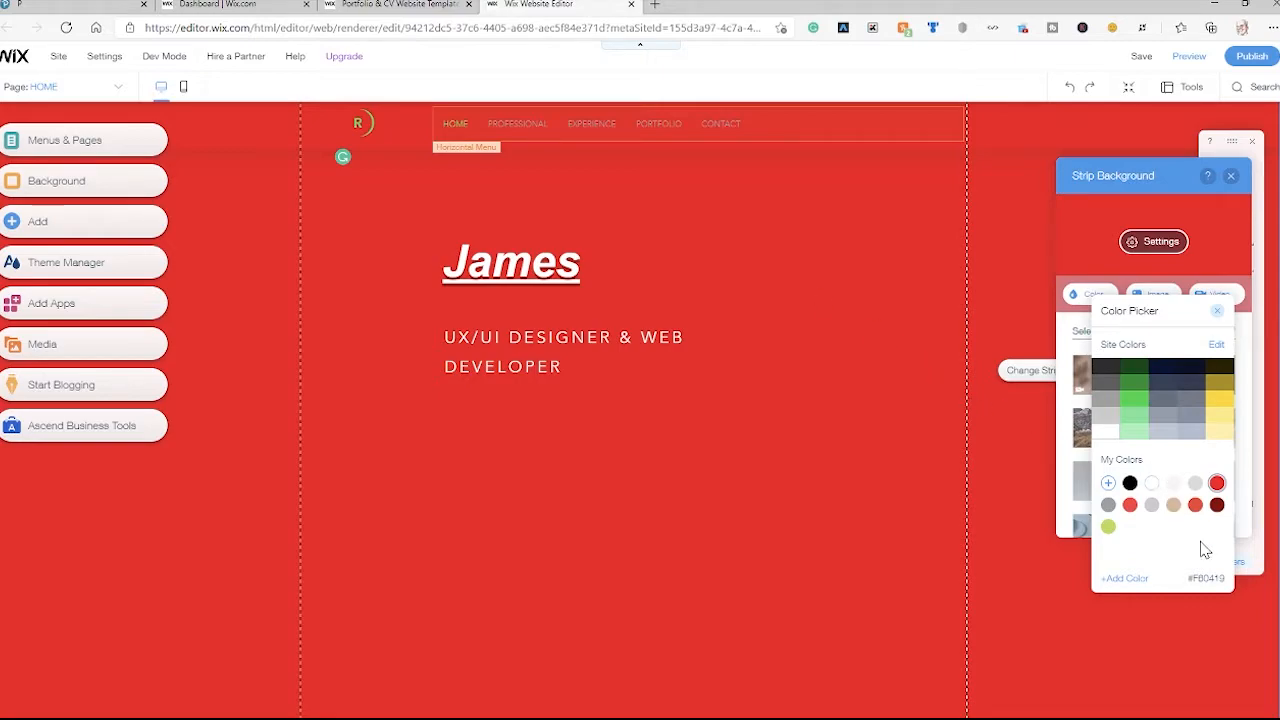
click(1173, 506)
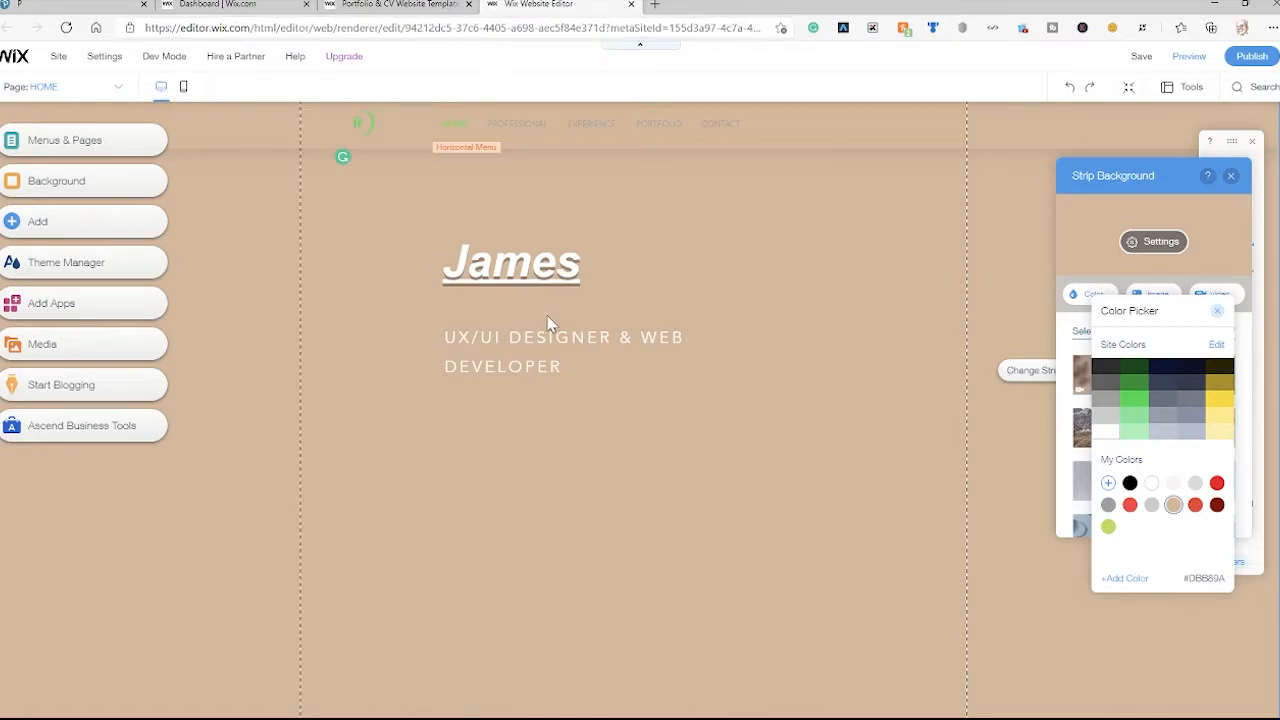
click(1219, 314)
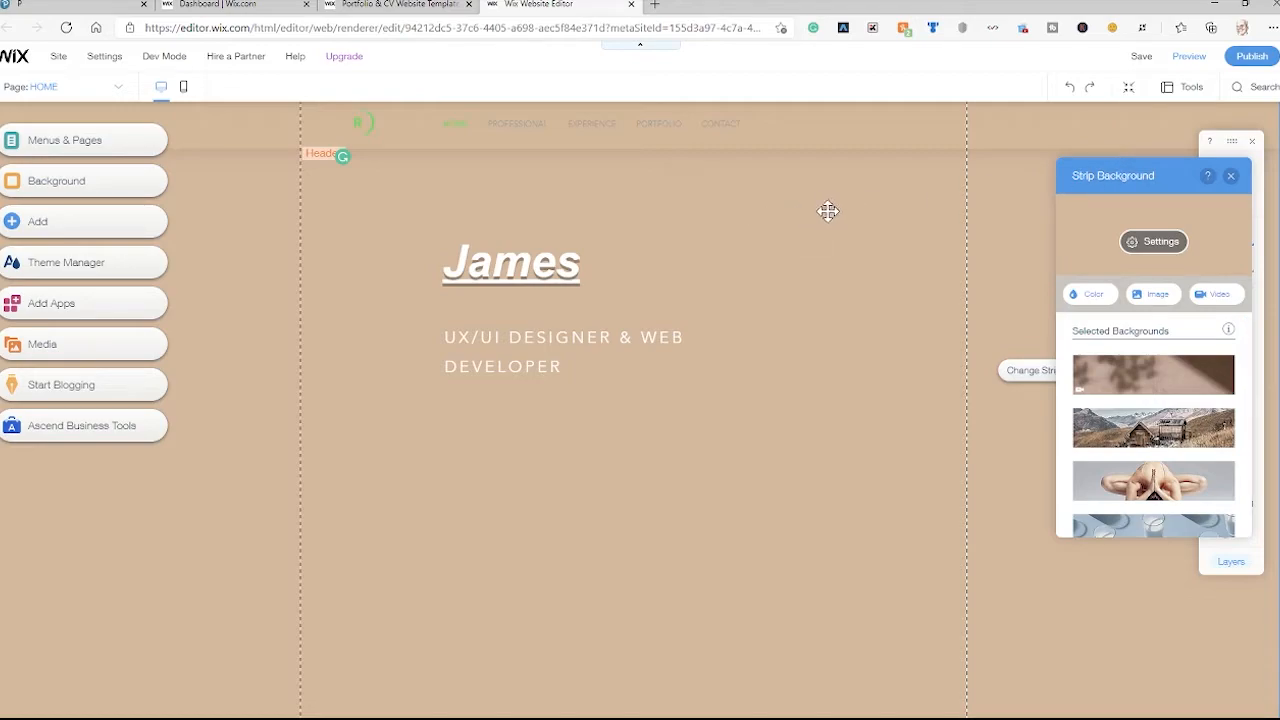
click(1232, 177)
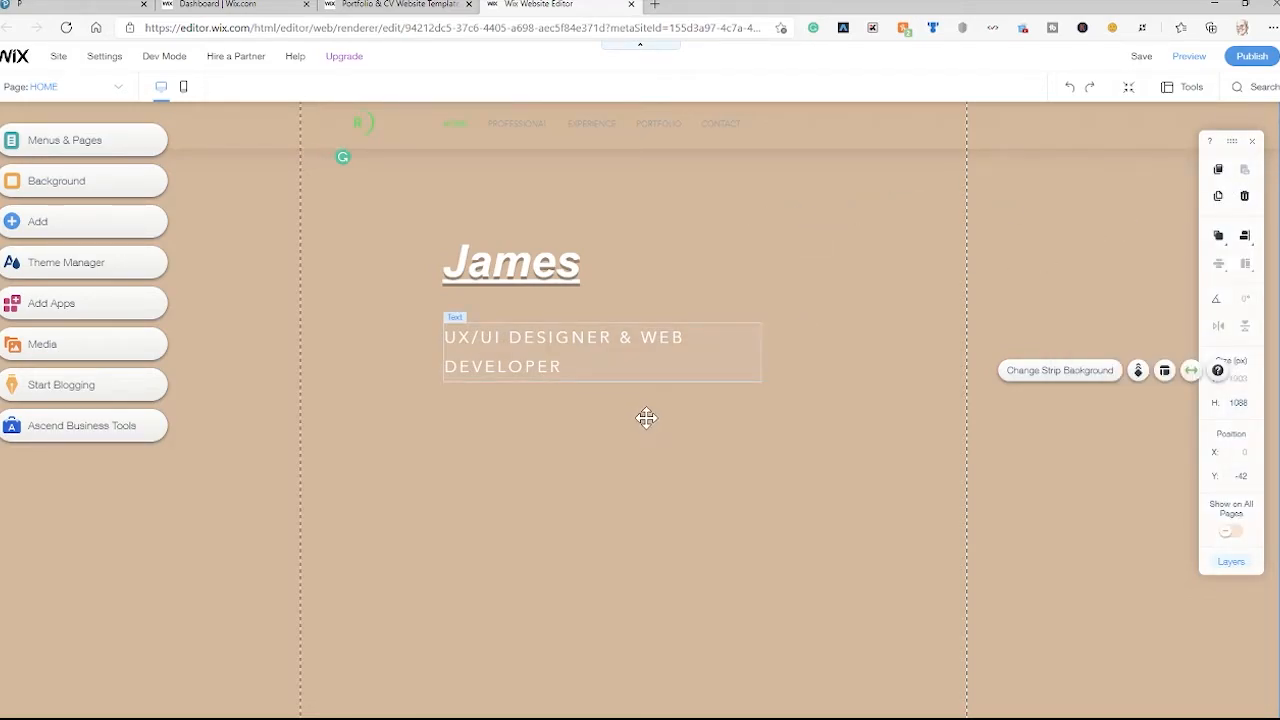
click(694, 423)
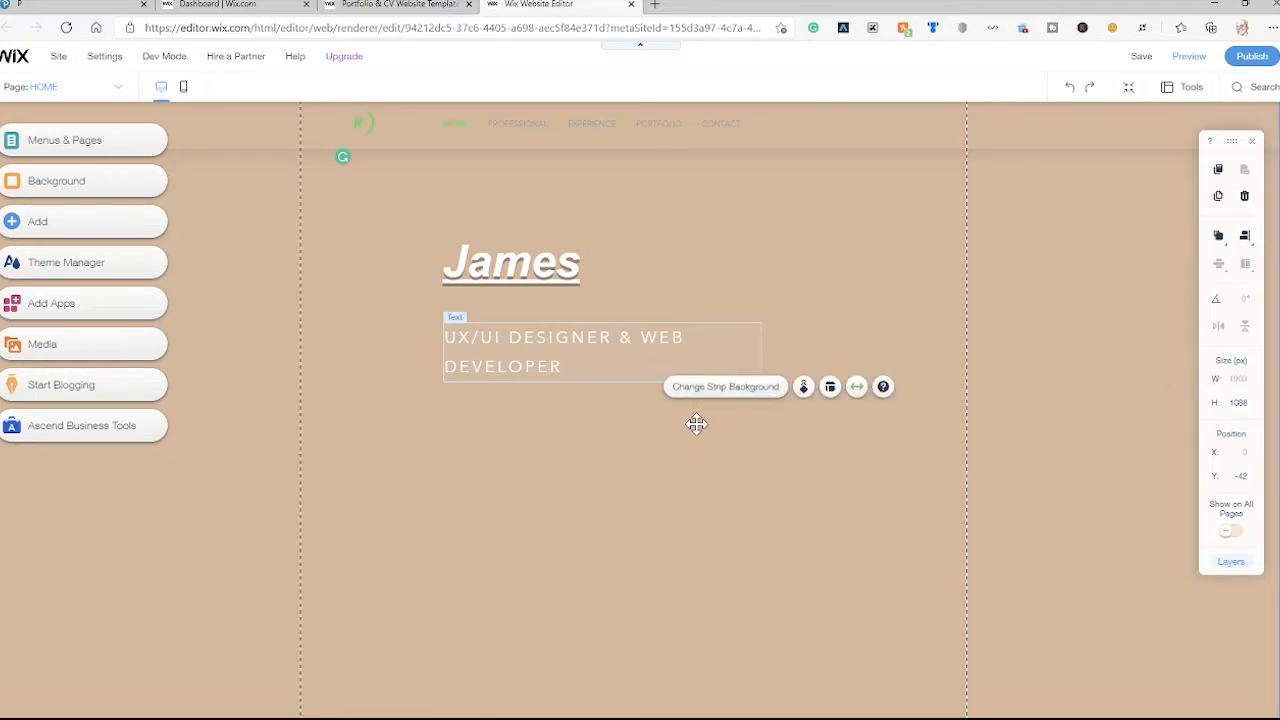
click(848, 348)
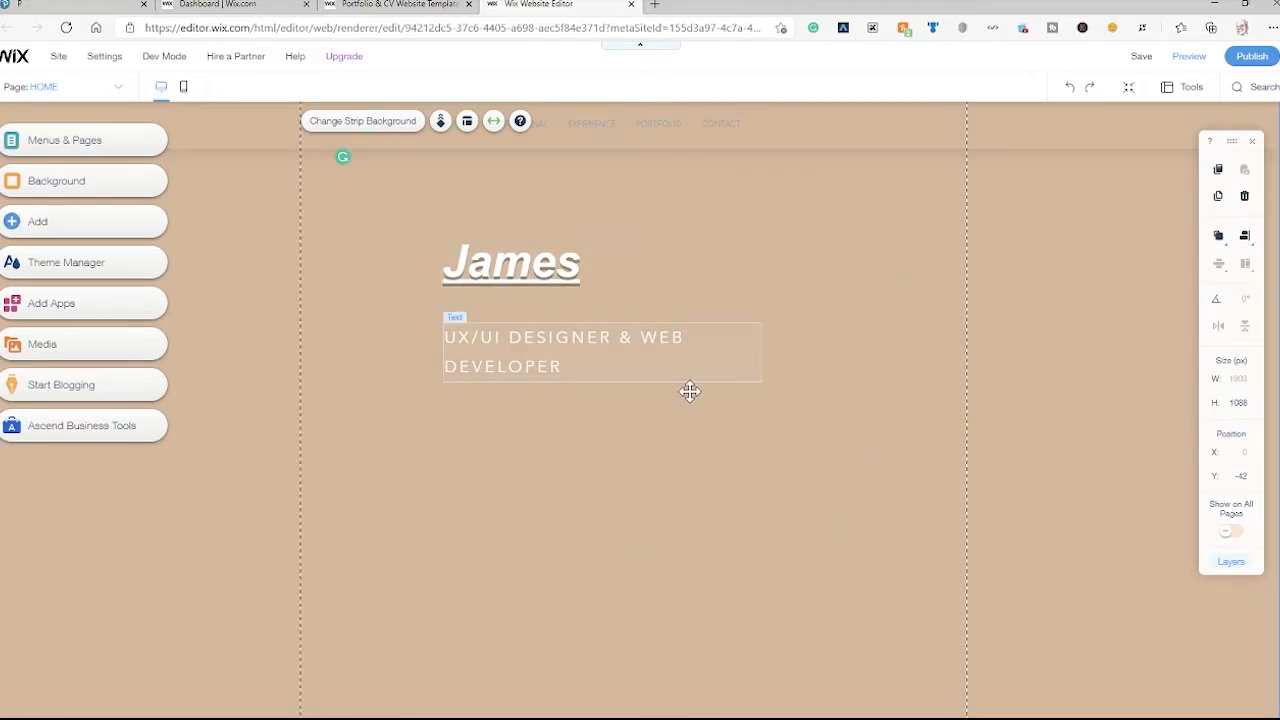
Examine the image sources available for the page, comparing My Uploads with Image Collections.
click(20, 224)
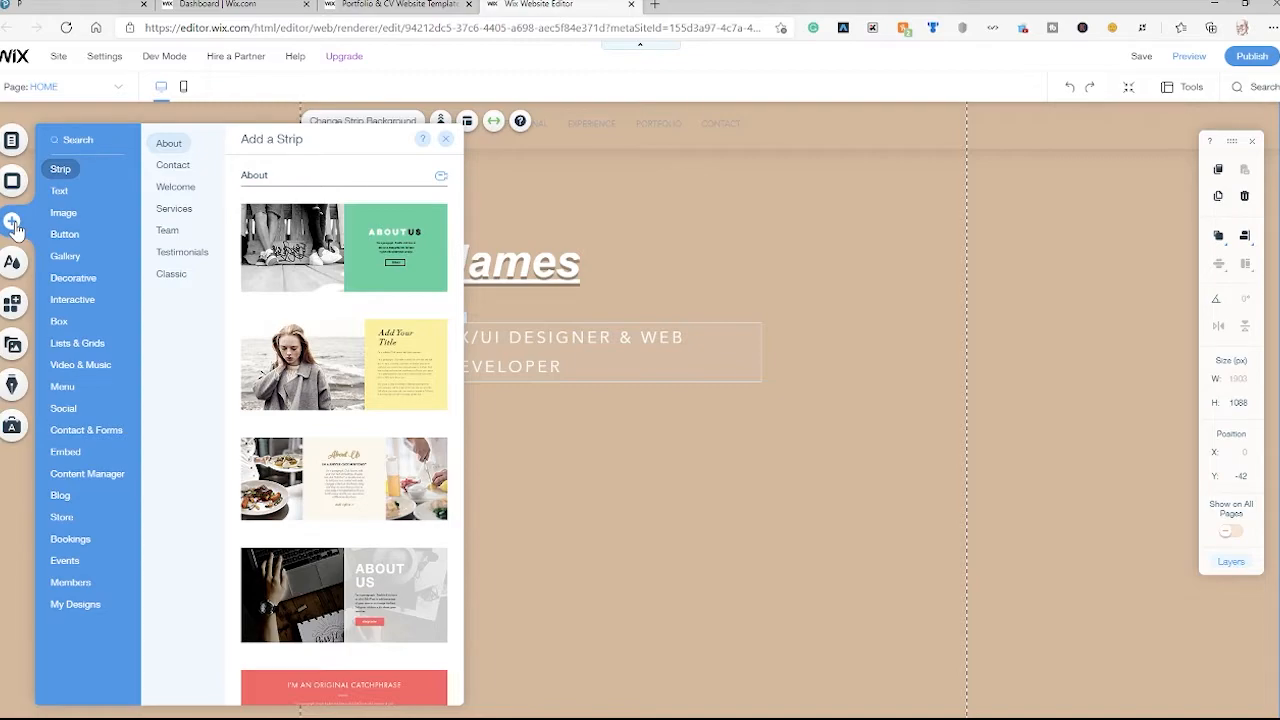
mouse_move(75, 215)
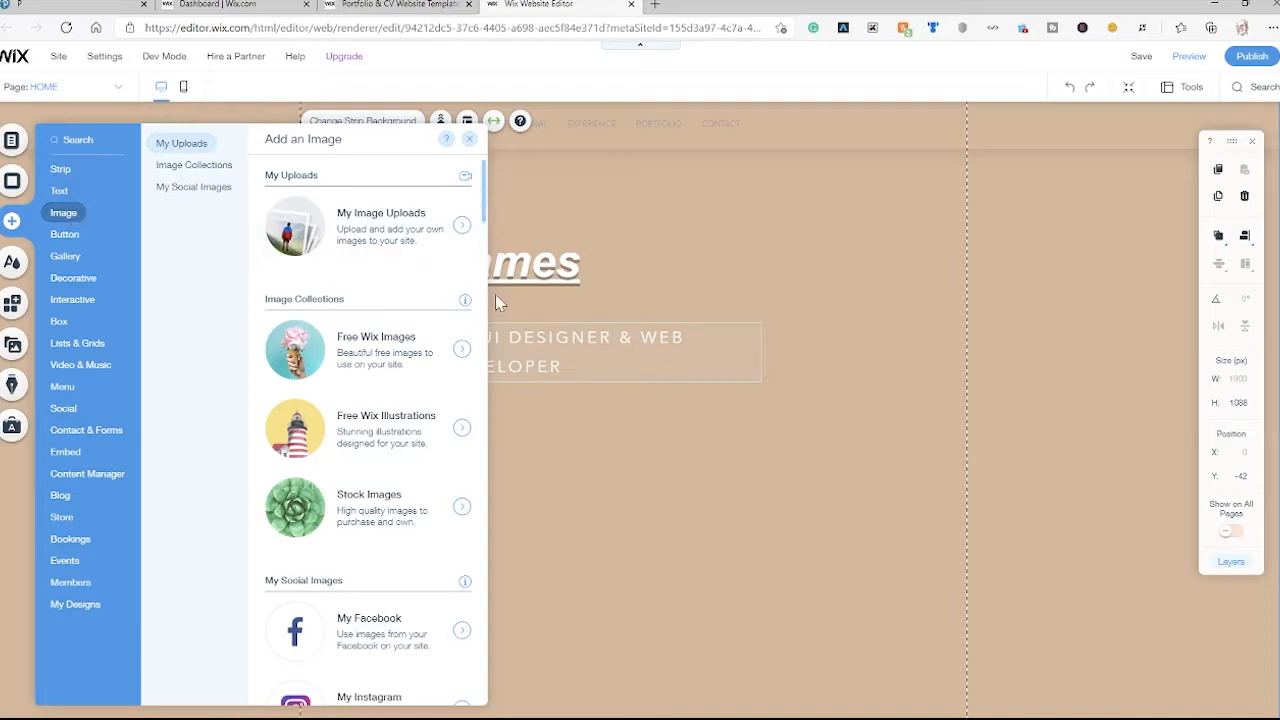
click(600, 433)
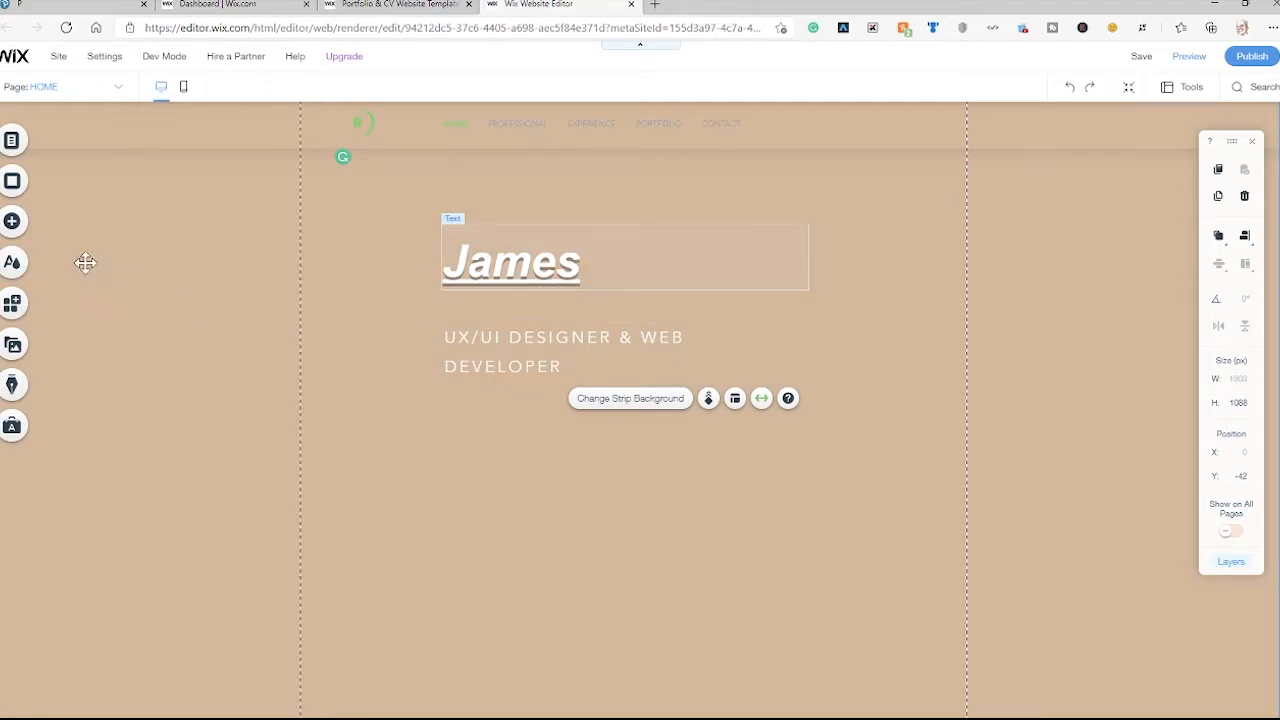
click(26, 226)
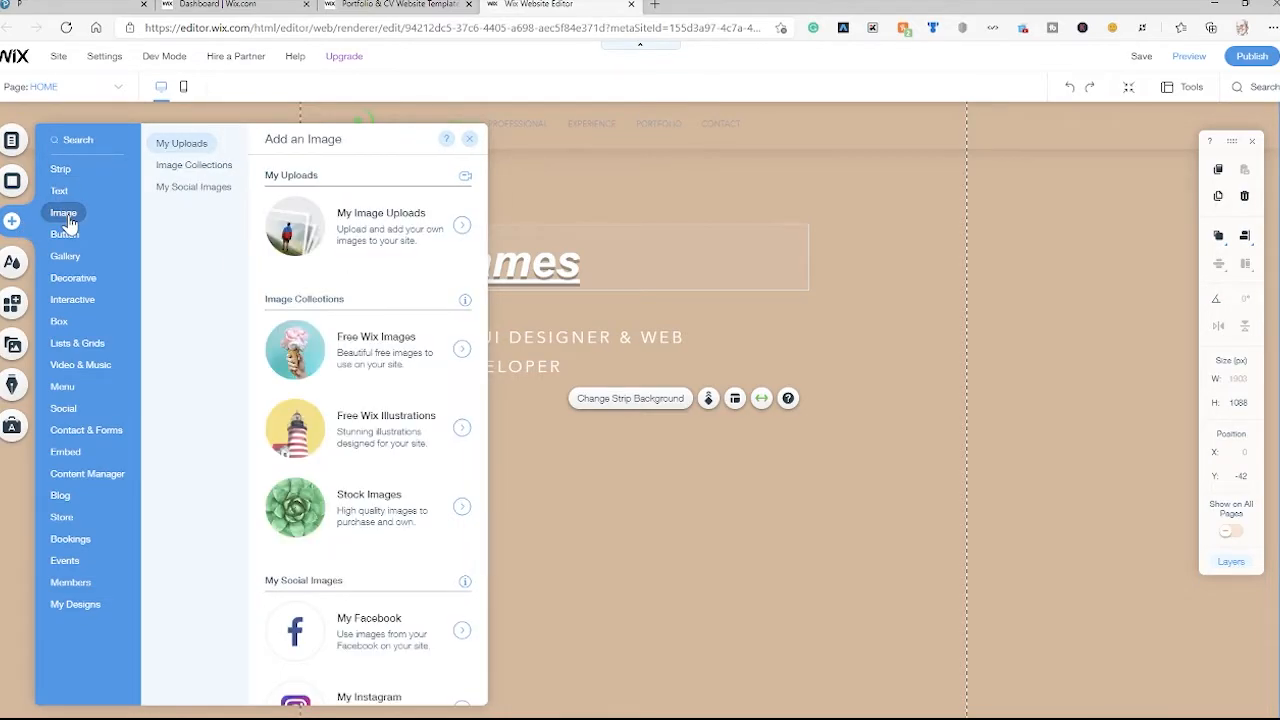
click(199, 166)
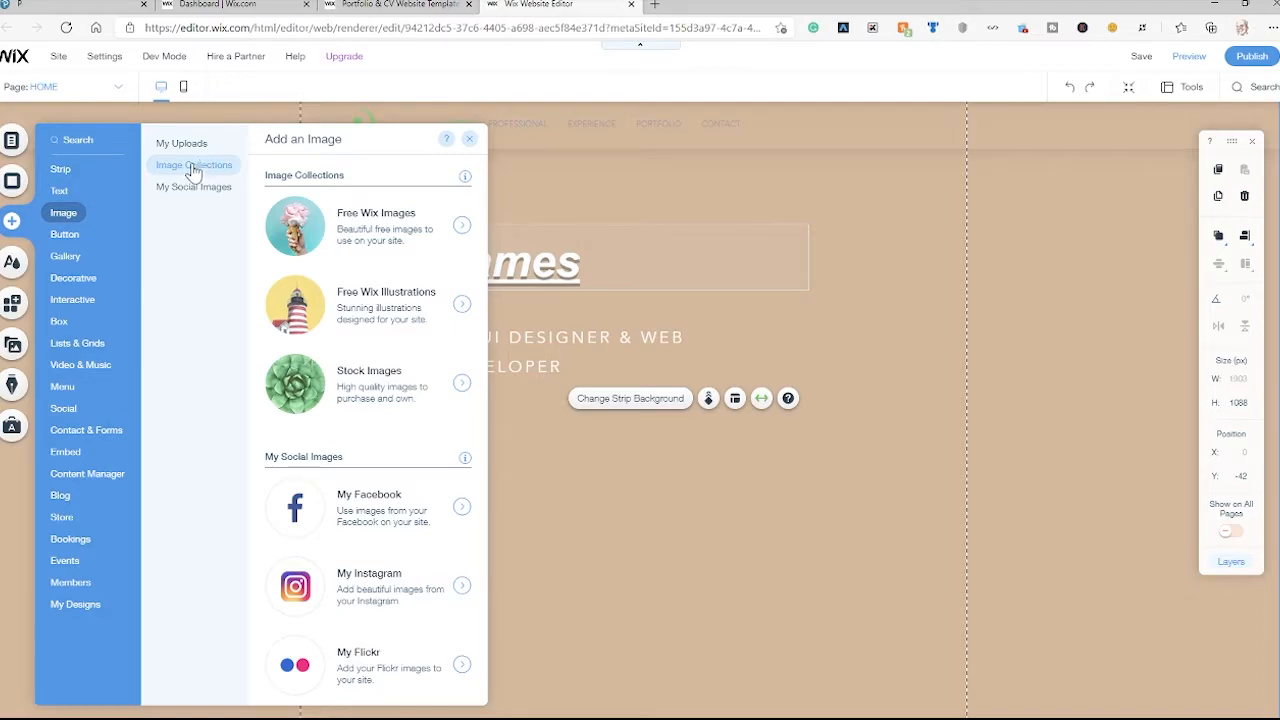
click(182, 147)
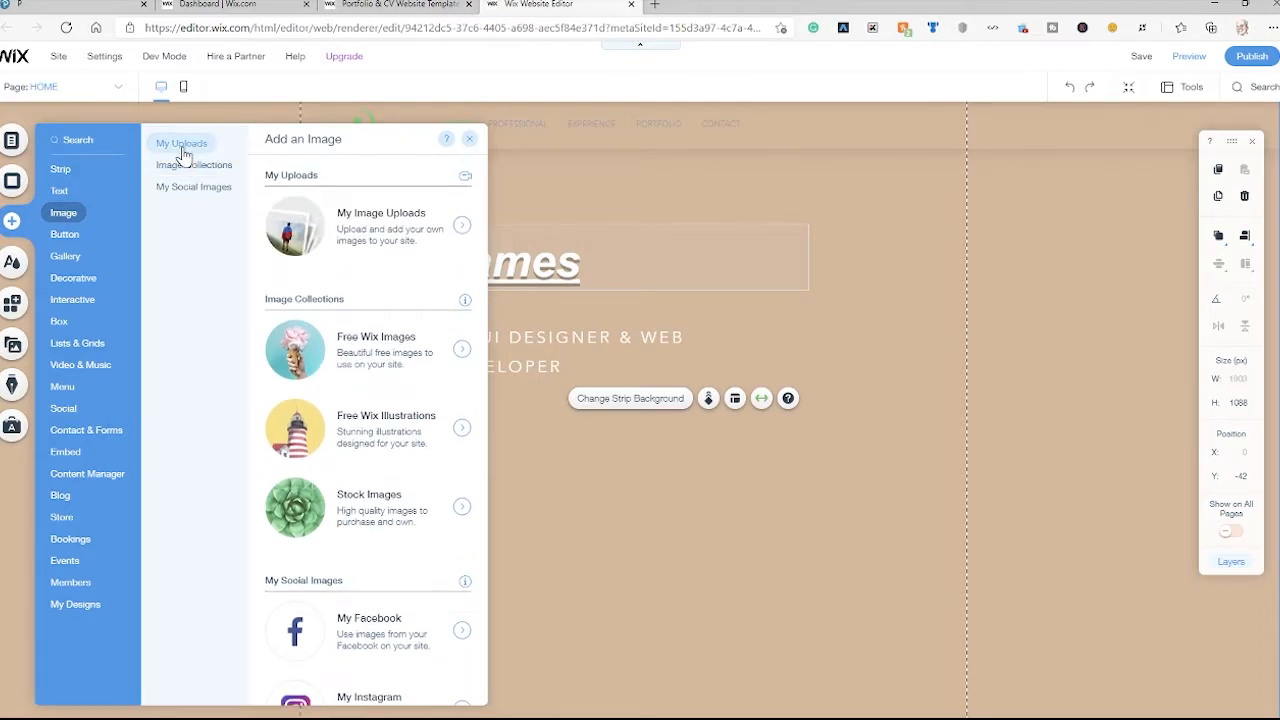
click(188, 166)
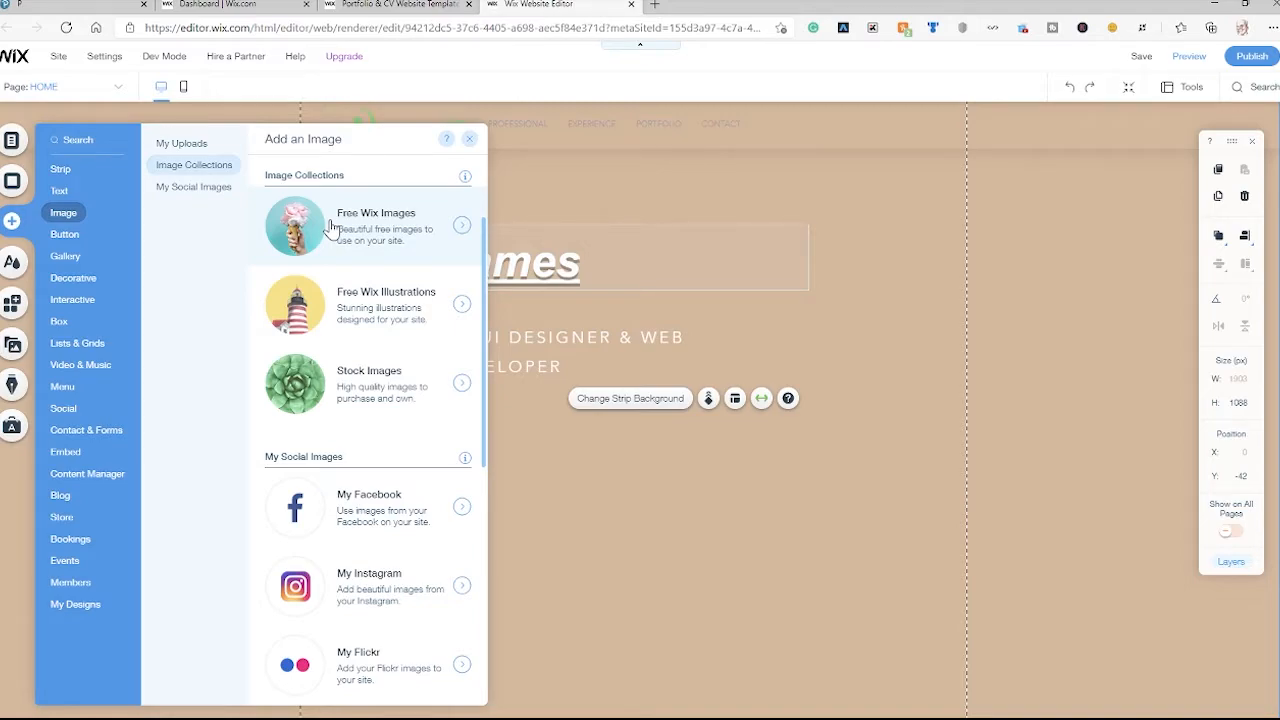
click(184, 145)
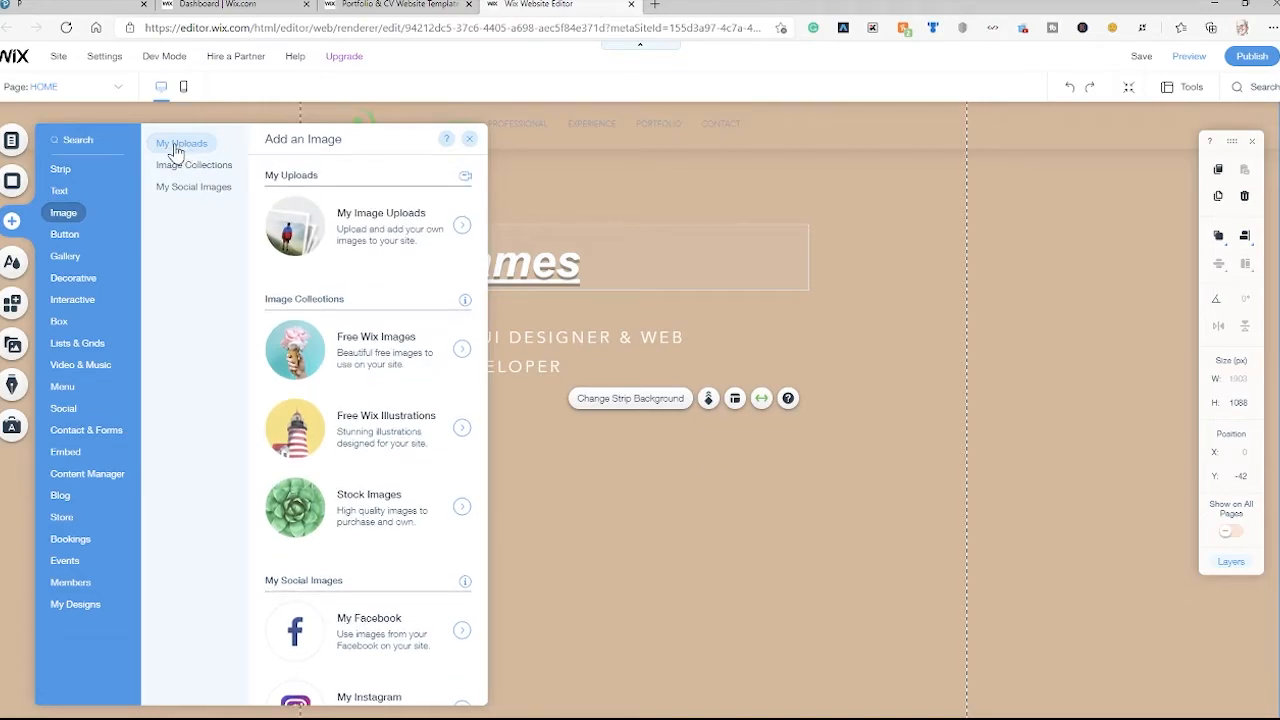
click(222, 169)
Upload me.png from the computer's Desktop to the site files and add it to the home page.
click(176, 147)
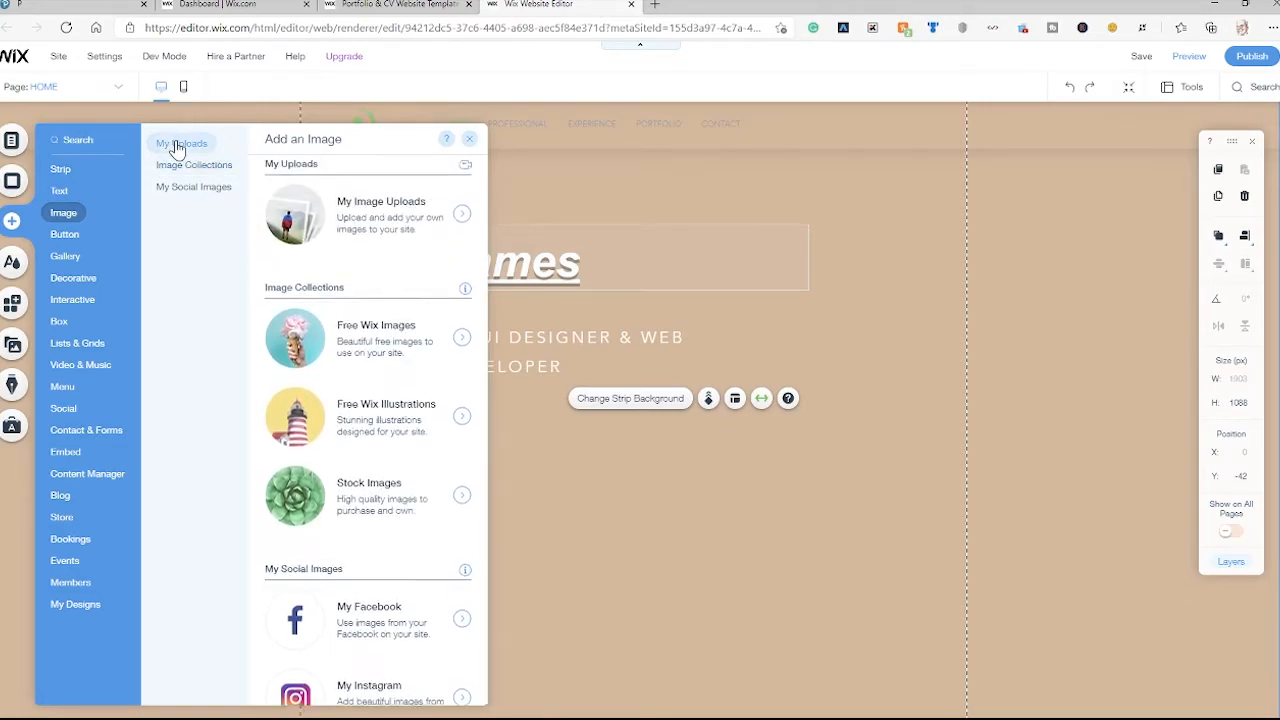
click(462, 231)
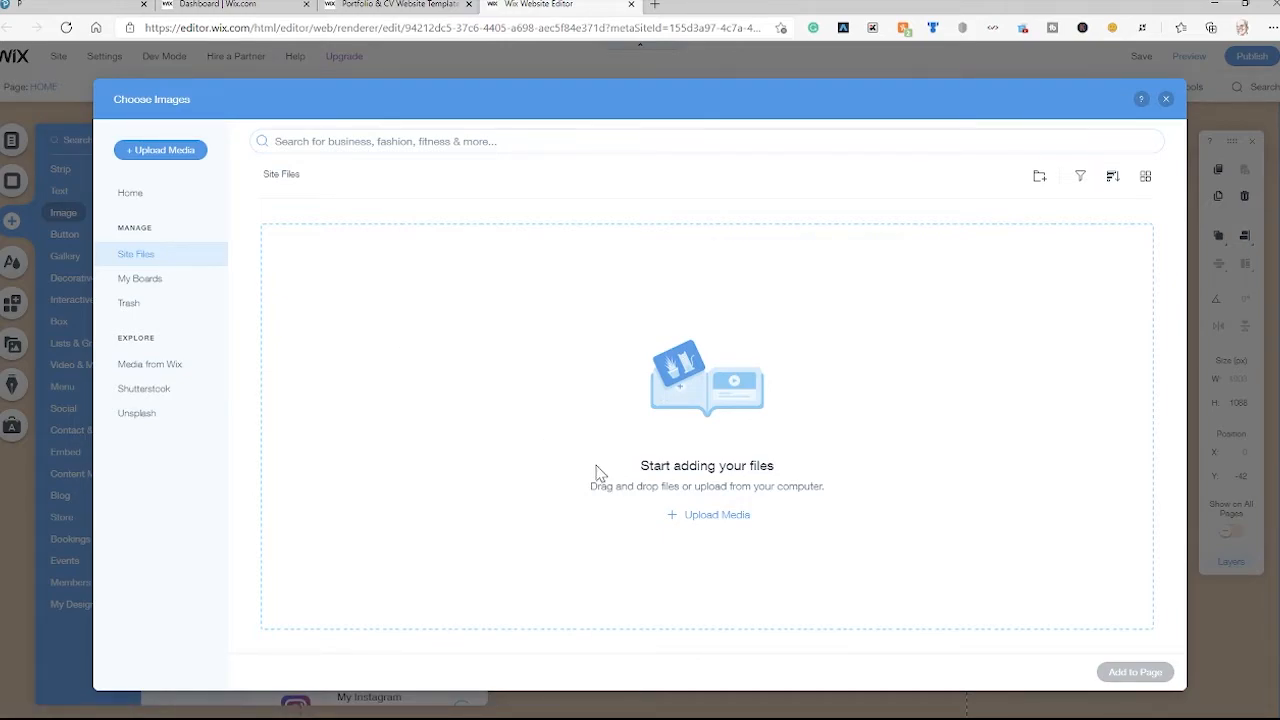
click(706, 524)
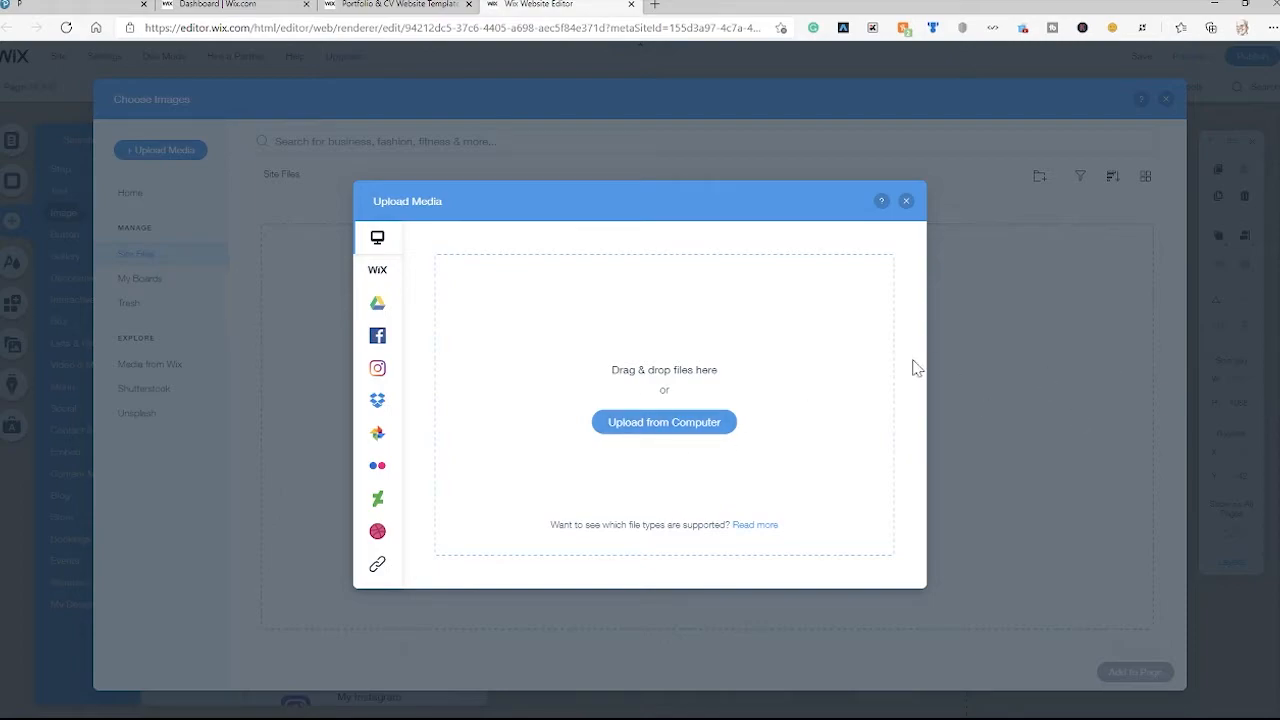
click(668, 440)
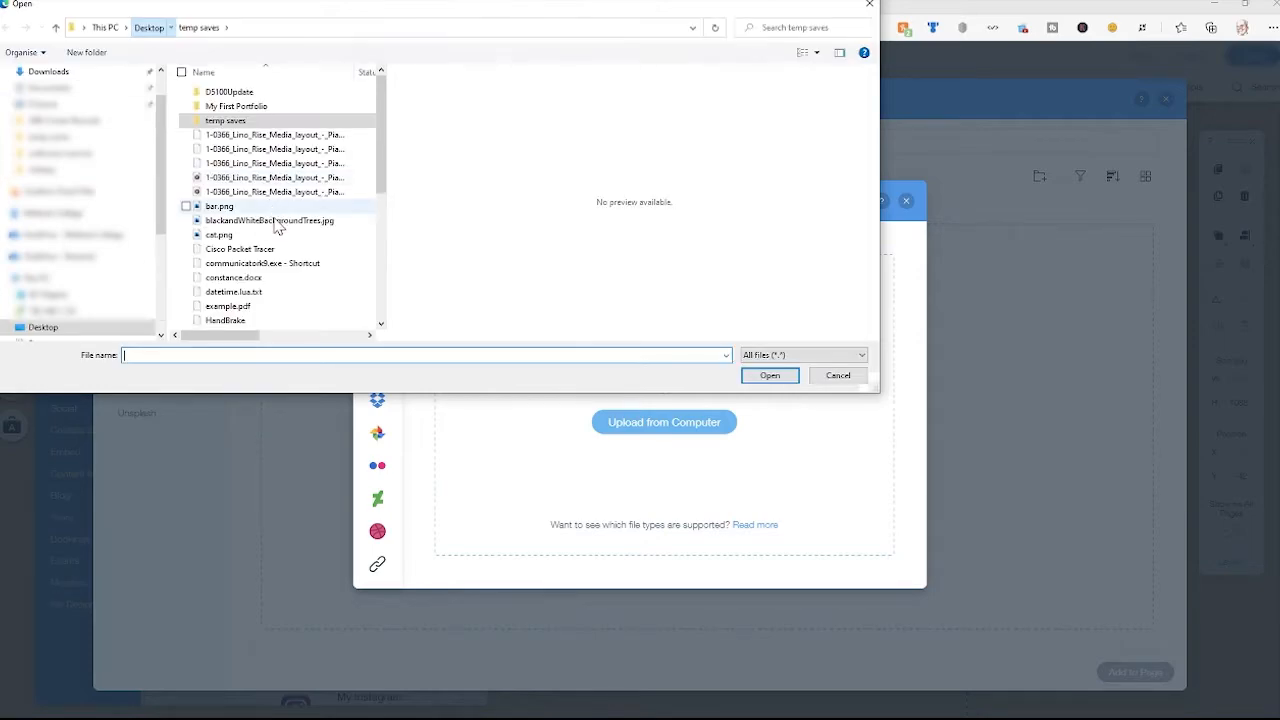
scroll(251, 229, down, 2)
click(219, 250)
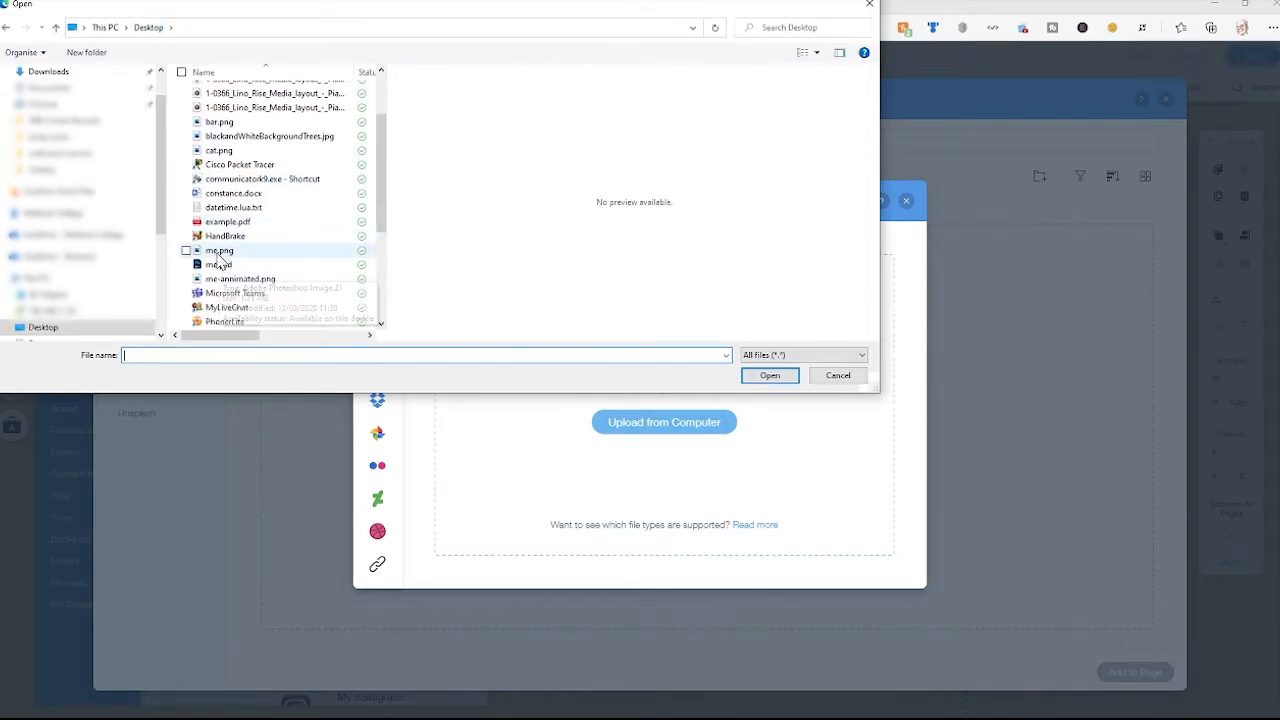
click(757, 379)
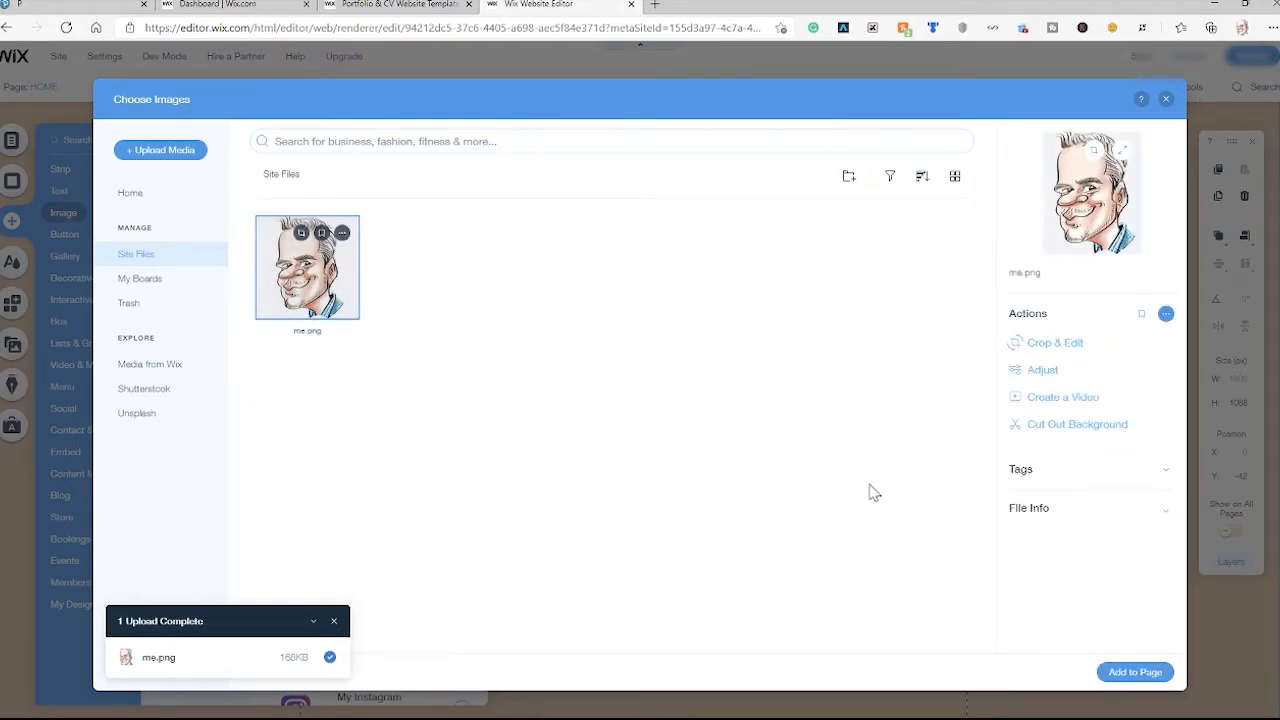
click(1128, 673)
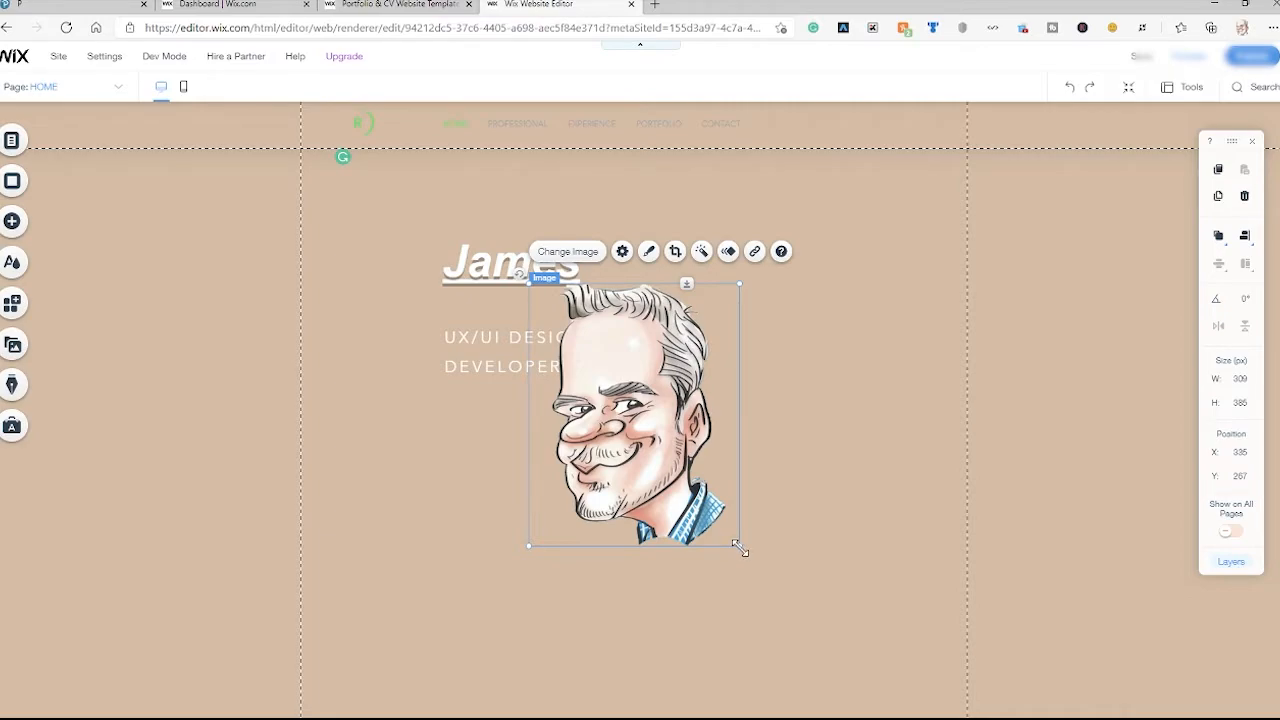
Shrink the portrait image to about 185 by 231 px and move it over the hero texts to about X 207, Y 187.
drag(738, 548, 548, 488)
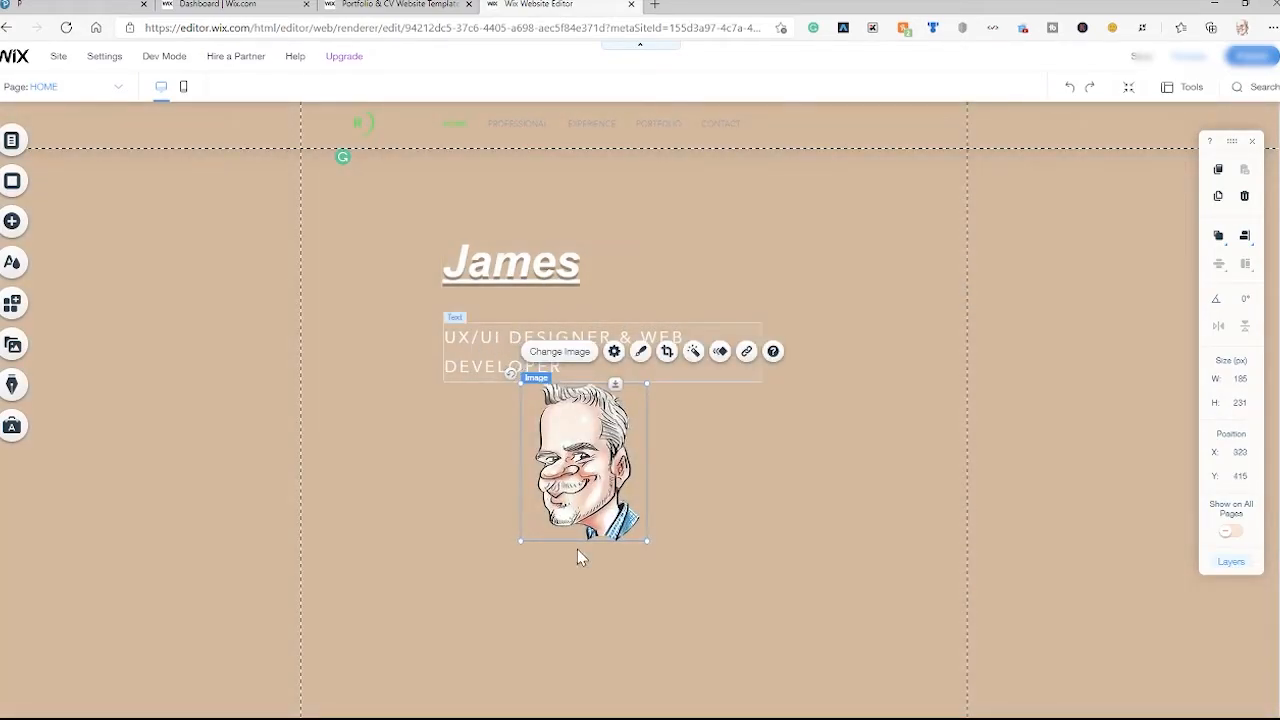
drag(583, 532, 502, 374)
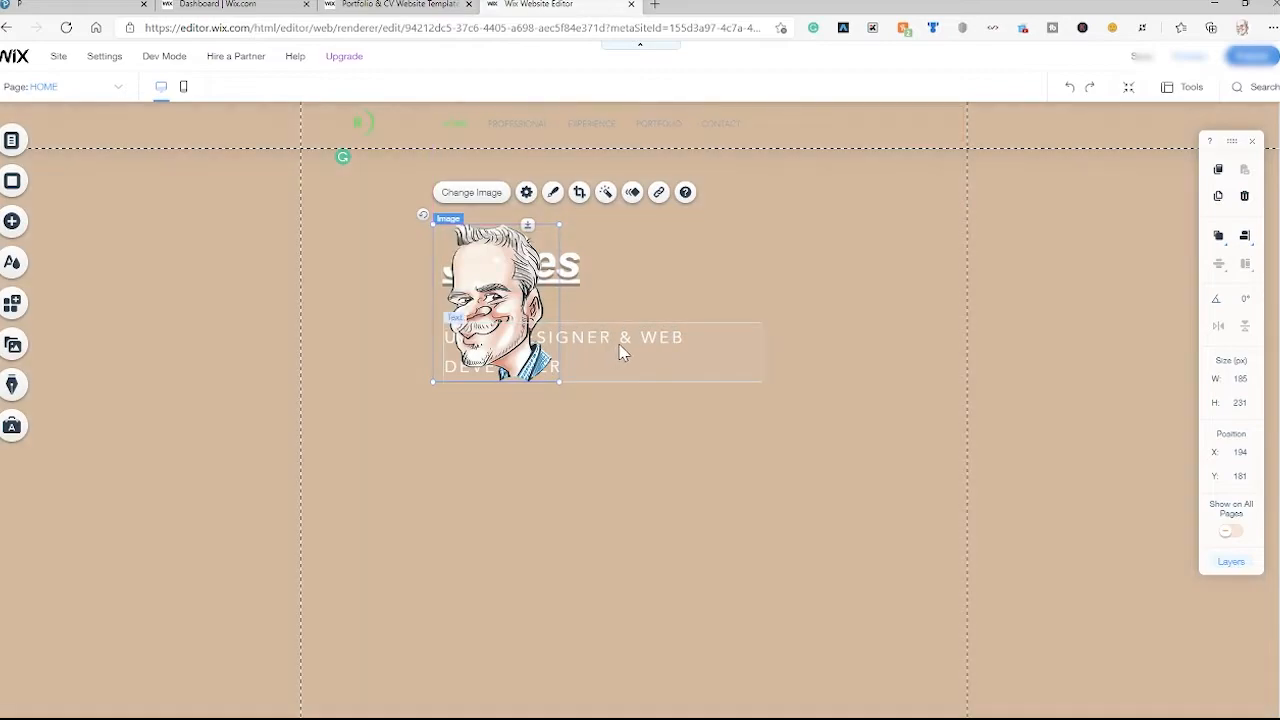
drag(496, 291, 524, 270)
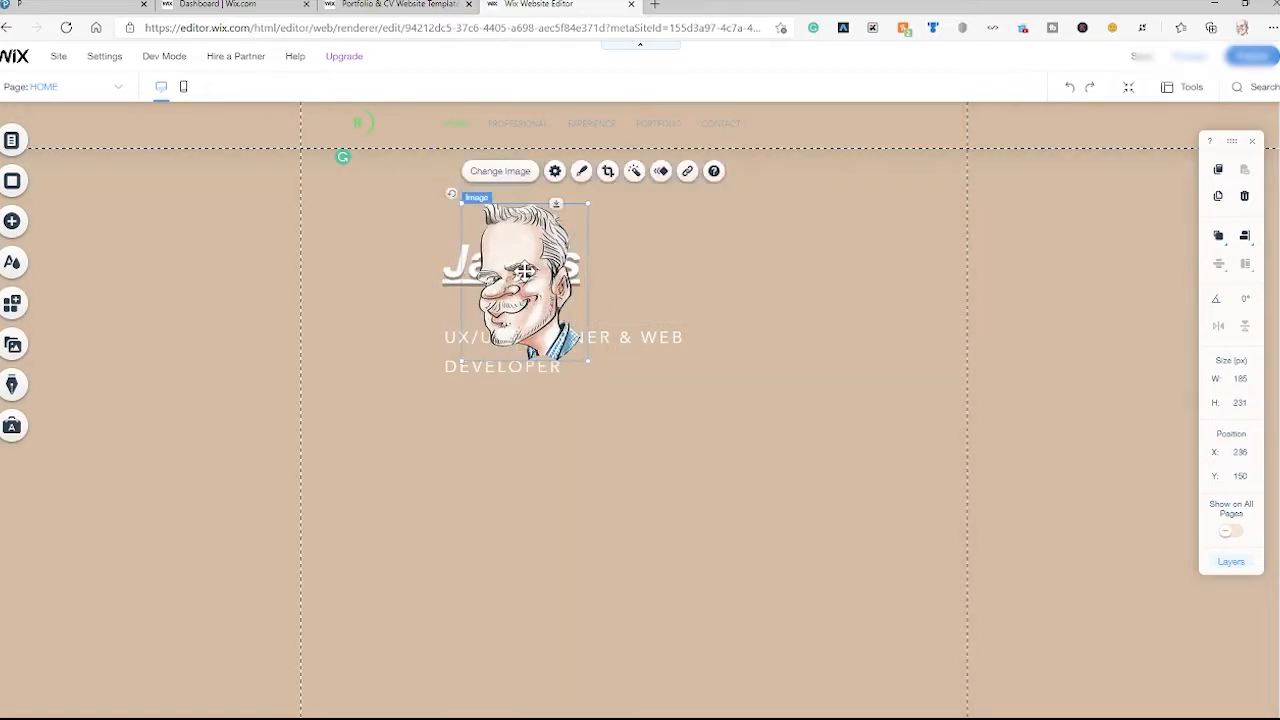
drag(536, 335, 486, 389)
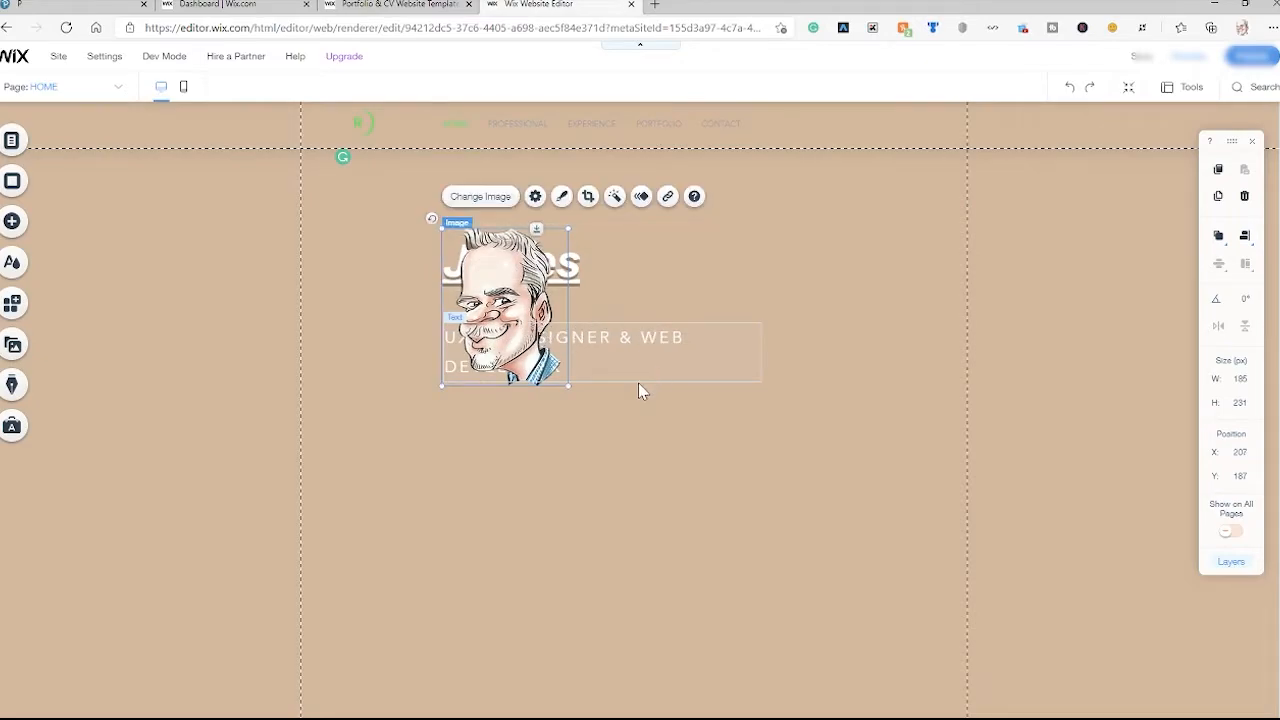
Arrange the portrait between the hero texts, with the subtitle below at about X 183, Y 547 and the heading above at about X 350, Y 139.
drag(444, 296, 454, 487)
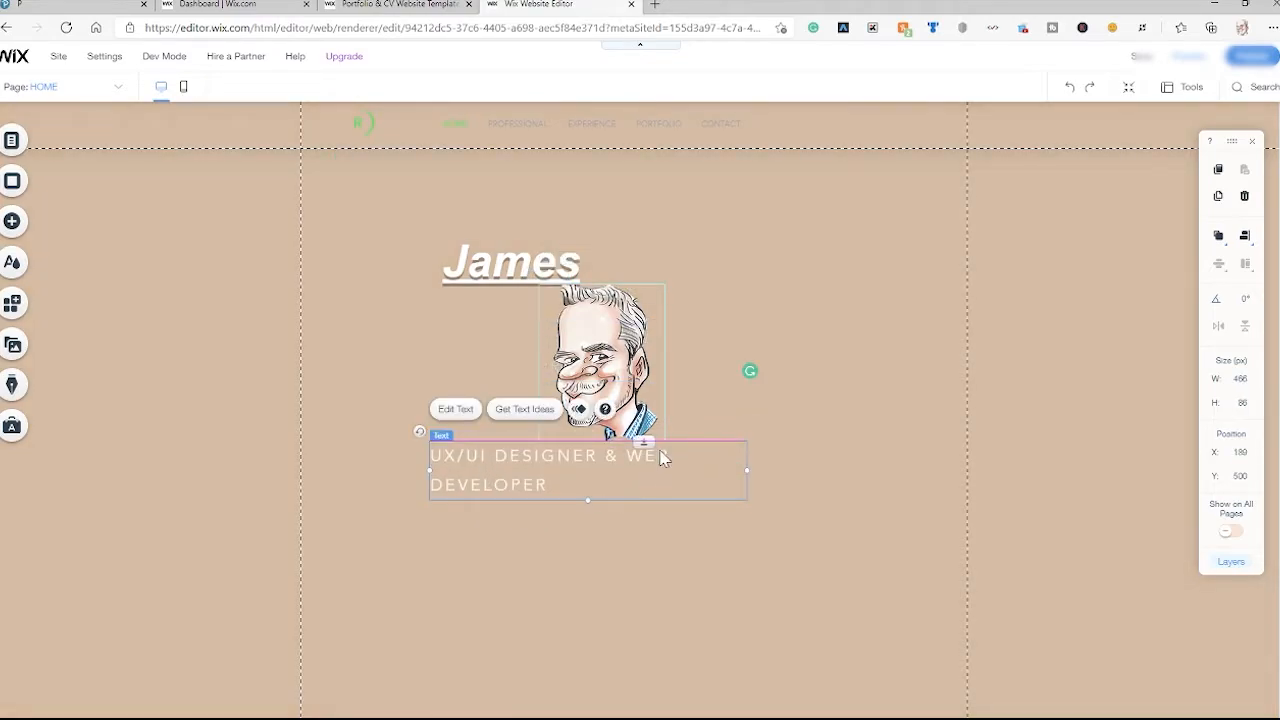
drag(603, 486, 600, 511)
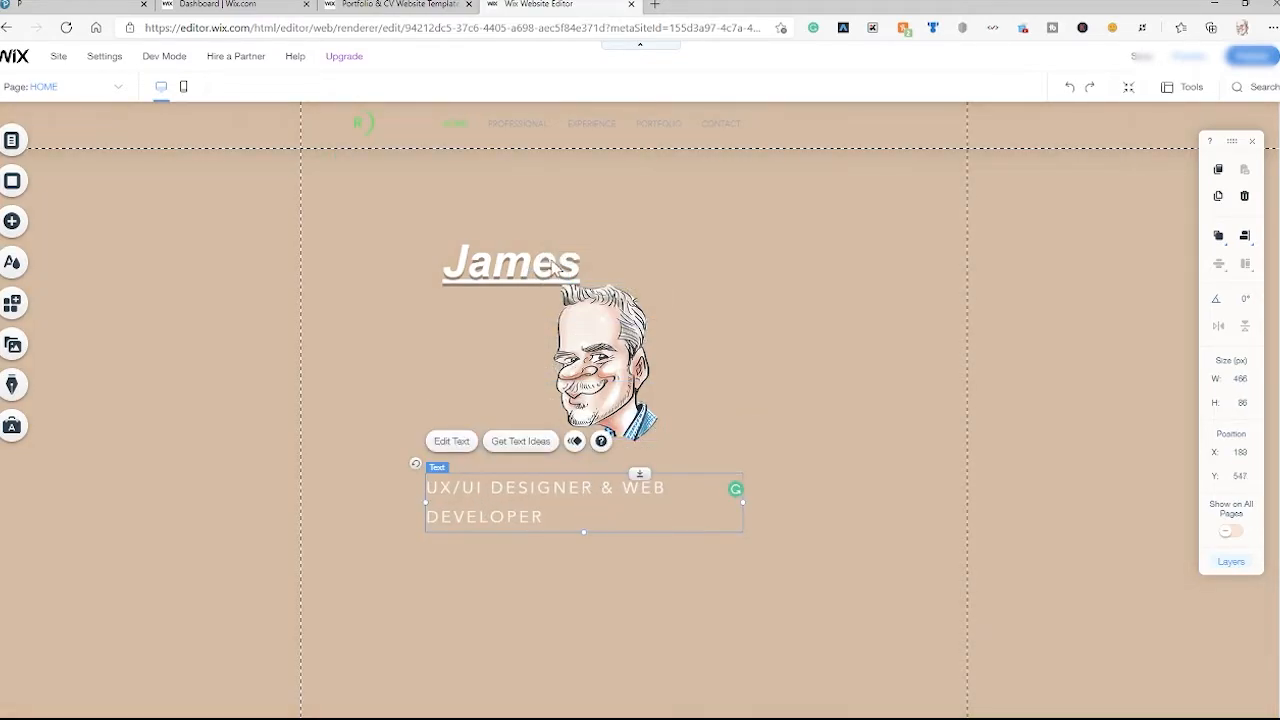
drag(551, 269, 638, 246)
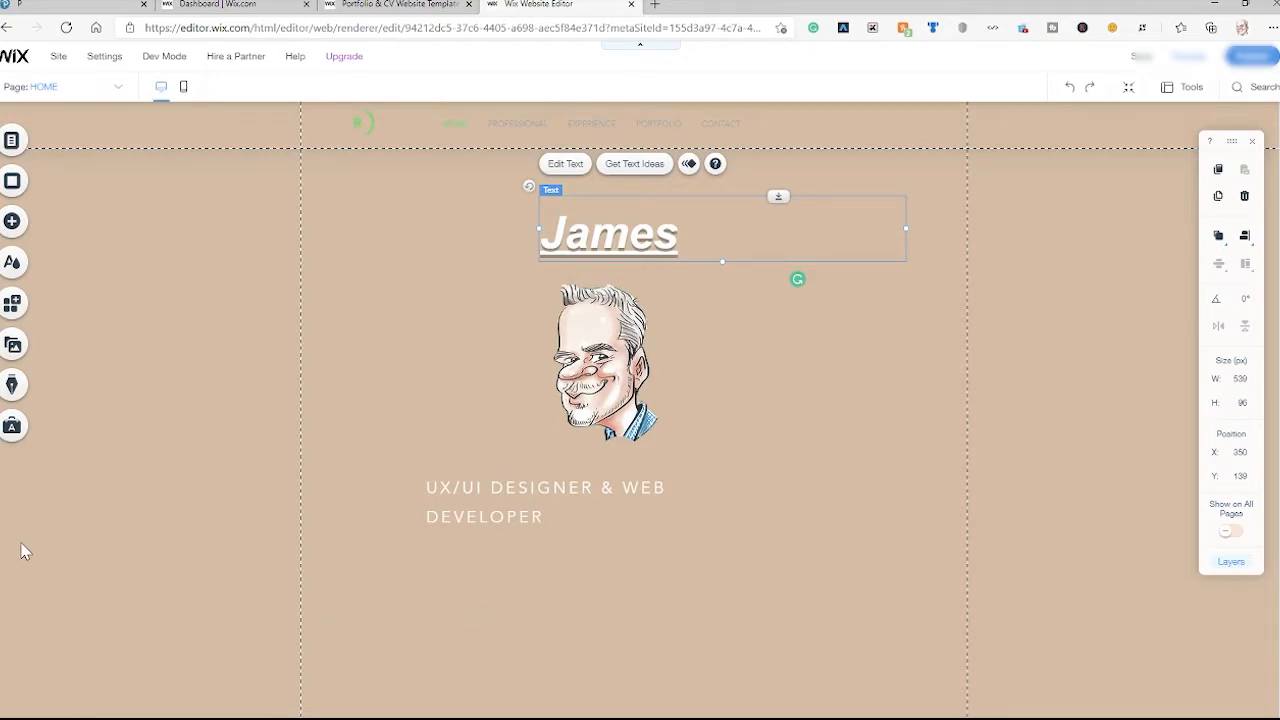
Compare the Themed Text, Titles and Paragraphs presets available for adding text to the page.
click(11, 224)
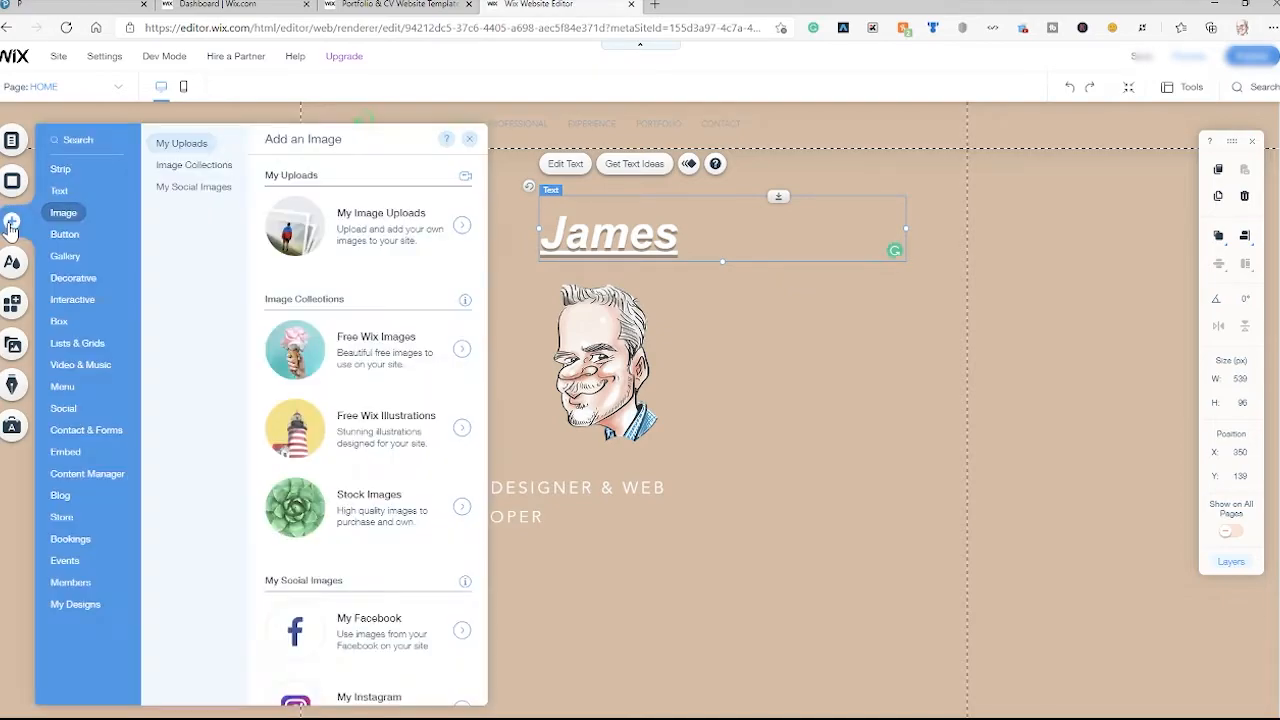
click(62, 192)
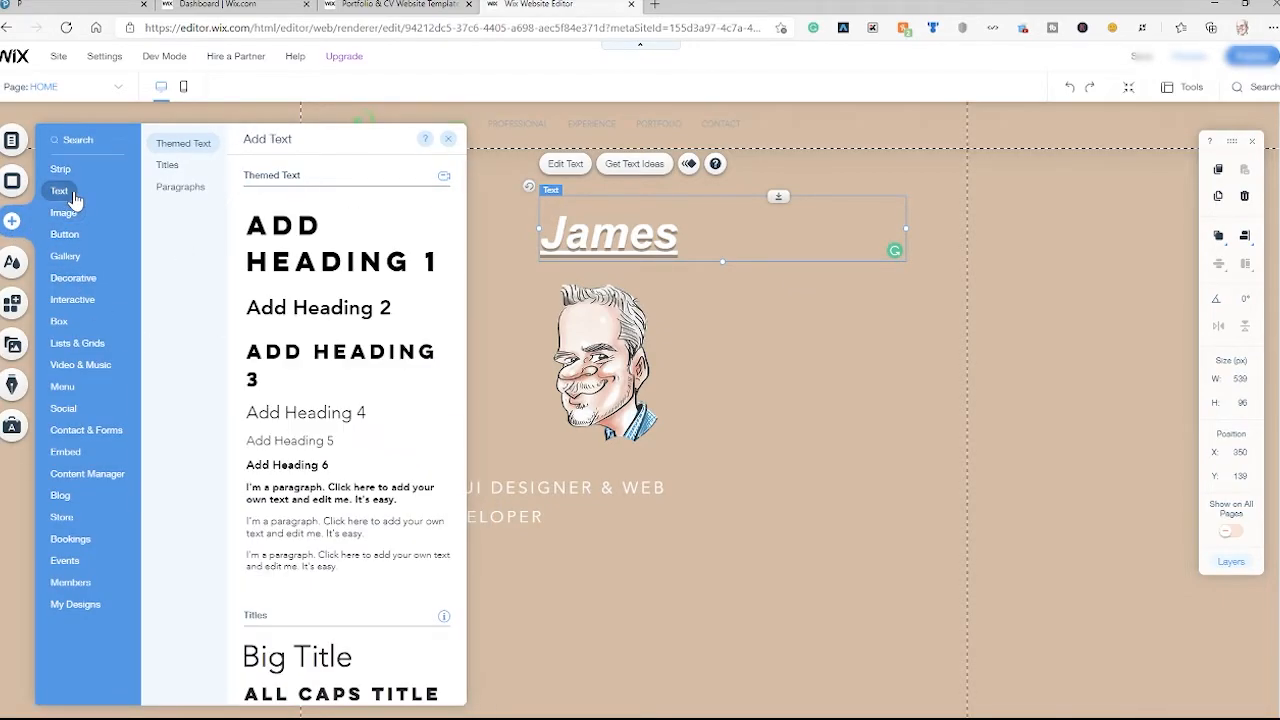
click(188, 187)
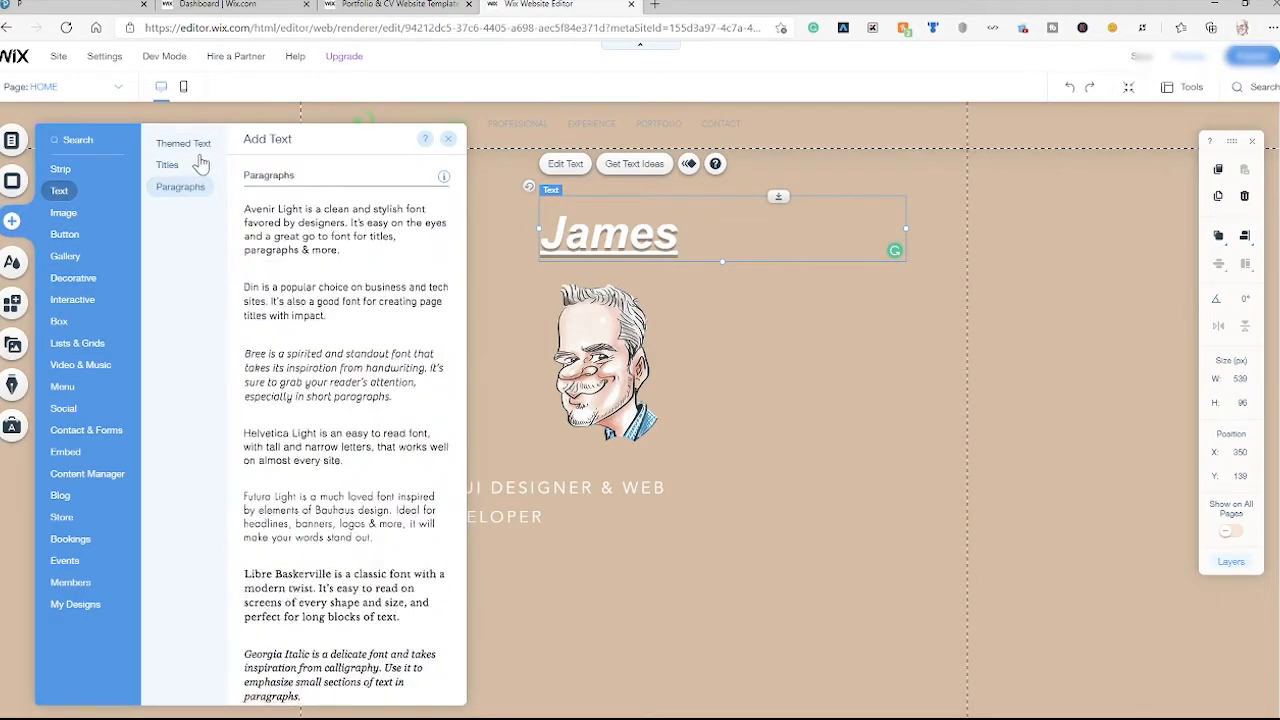
click(167, 166)
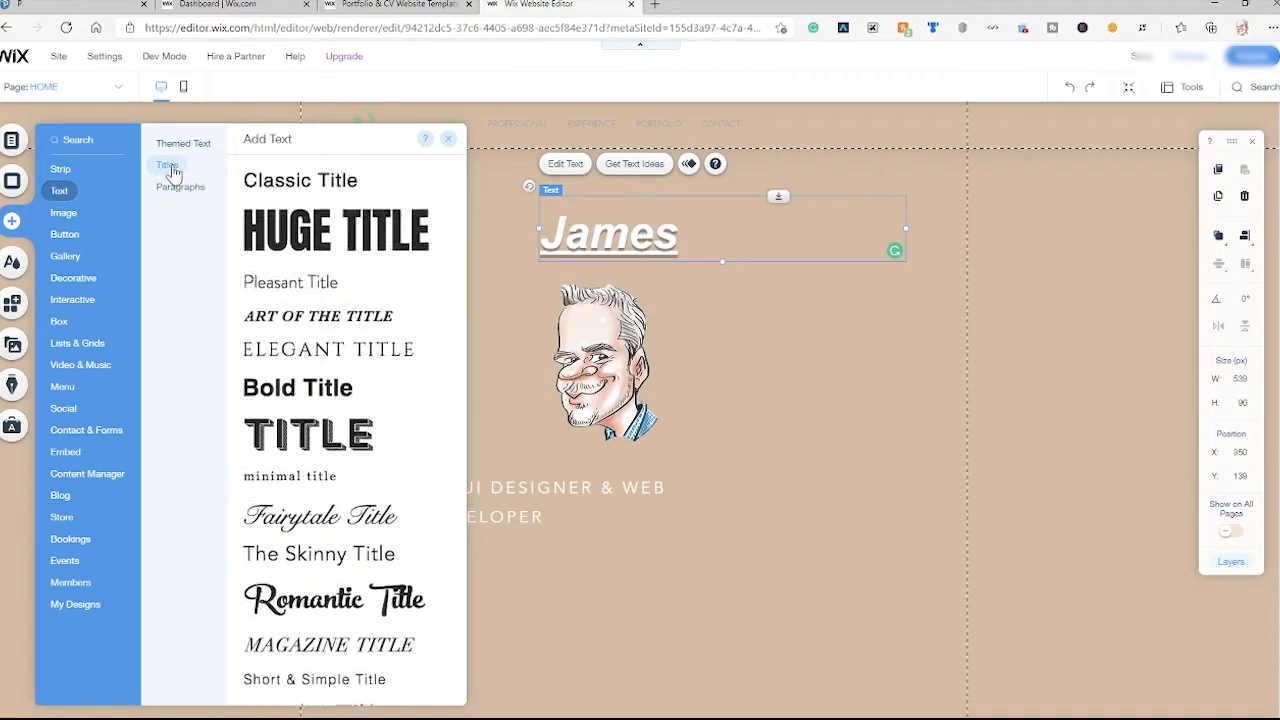
click(187, 148)
click(167, 166)
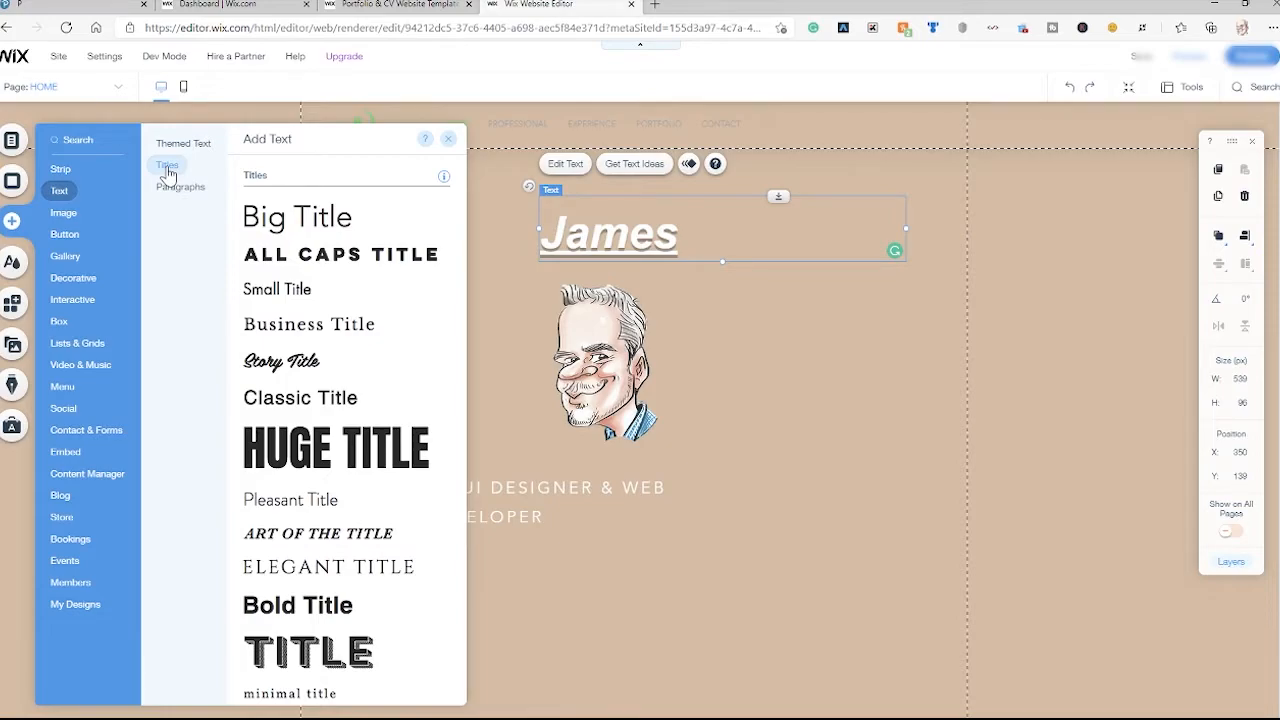
Add the Avenir Light paragraph preset and place it below the subtitle, about 651 px wide at about X 188, Y 688.
click(167, 197)
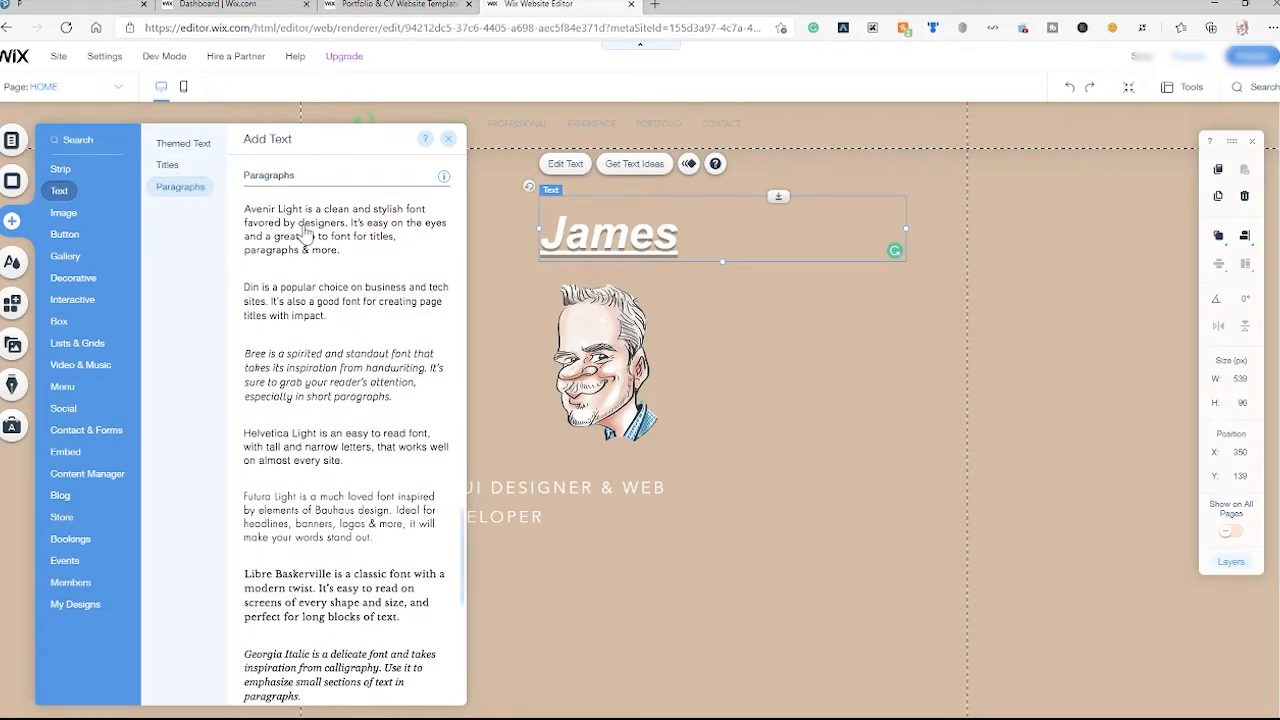
scroll(340, 360, down, 3)
scroll(395, 343, up, 4)
scroll(358, 425, down, 1)
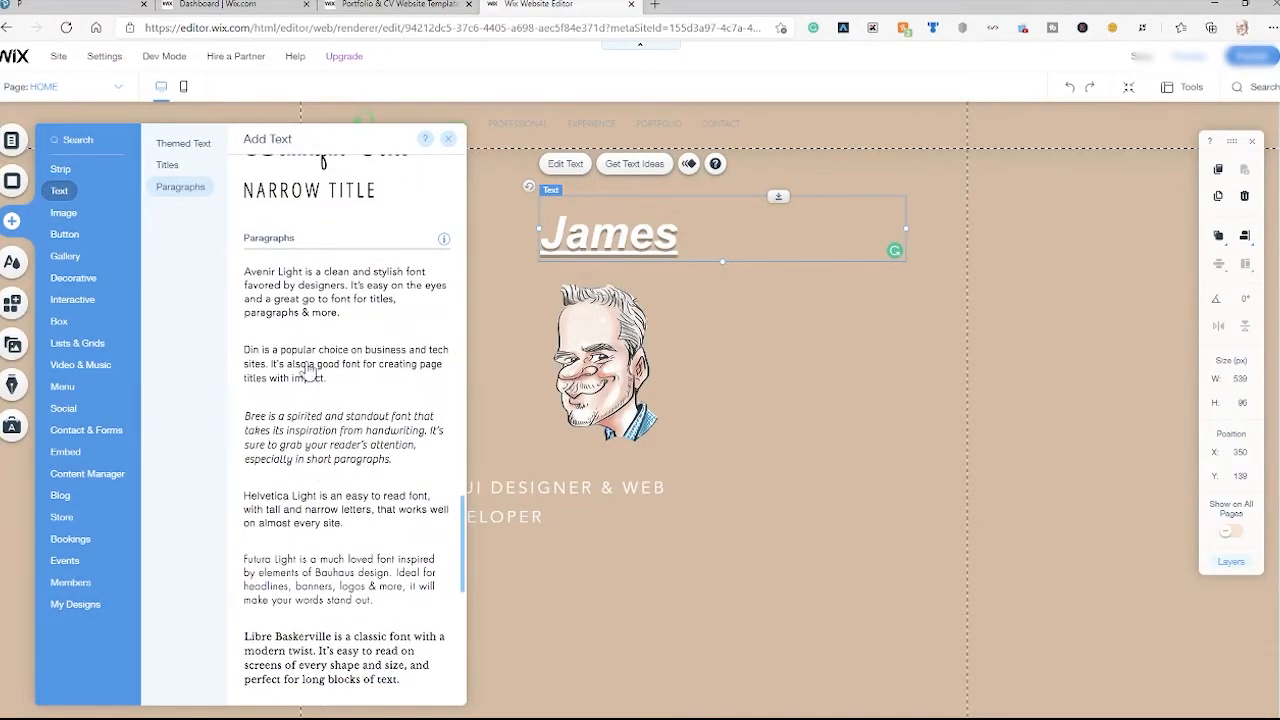
click(312, 305)
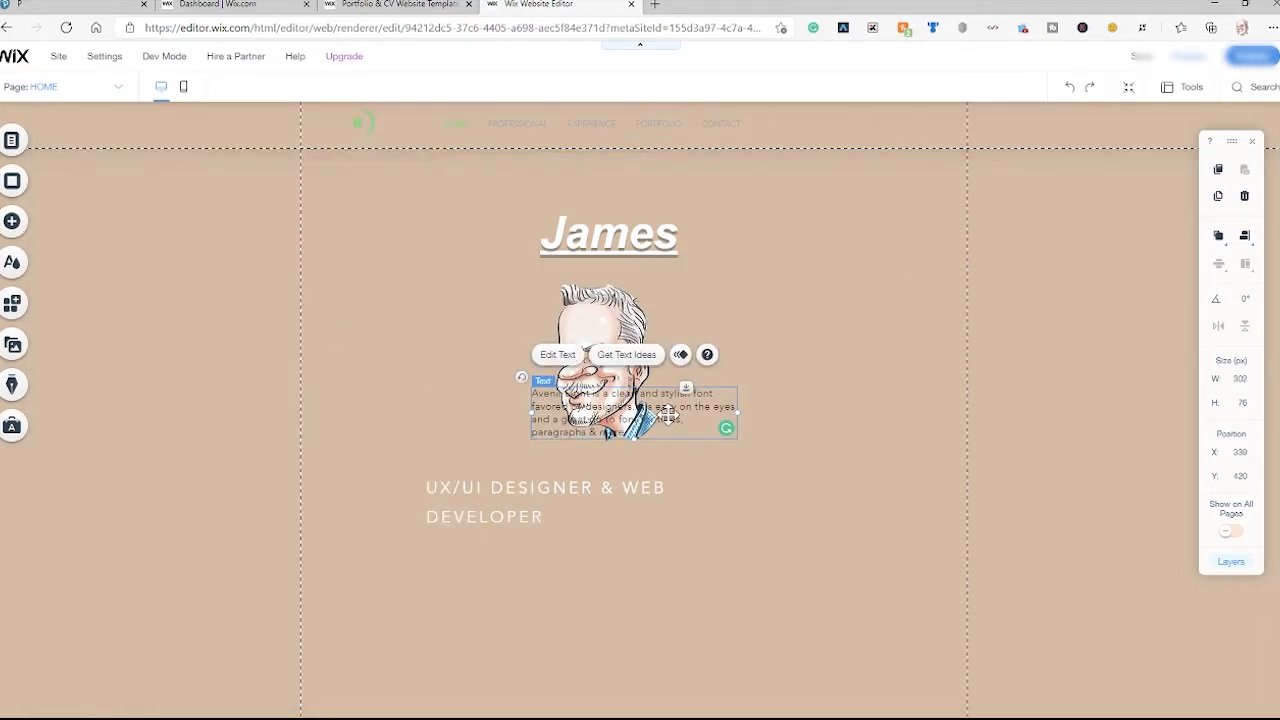
drag(668, 440, 872, 597)
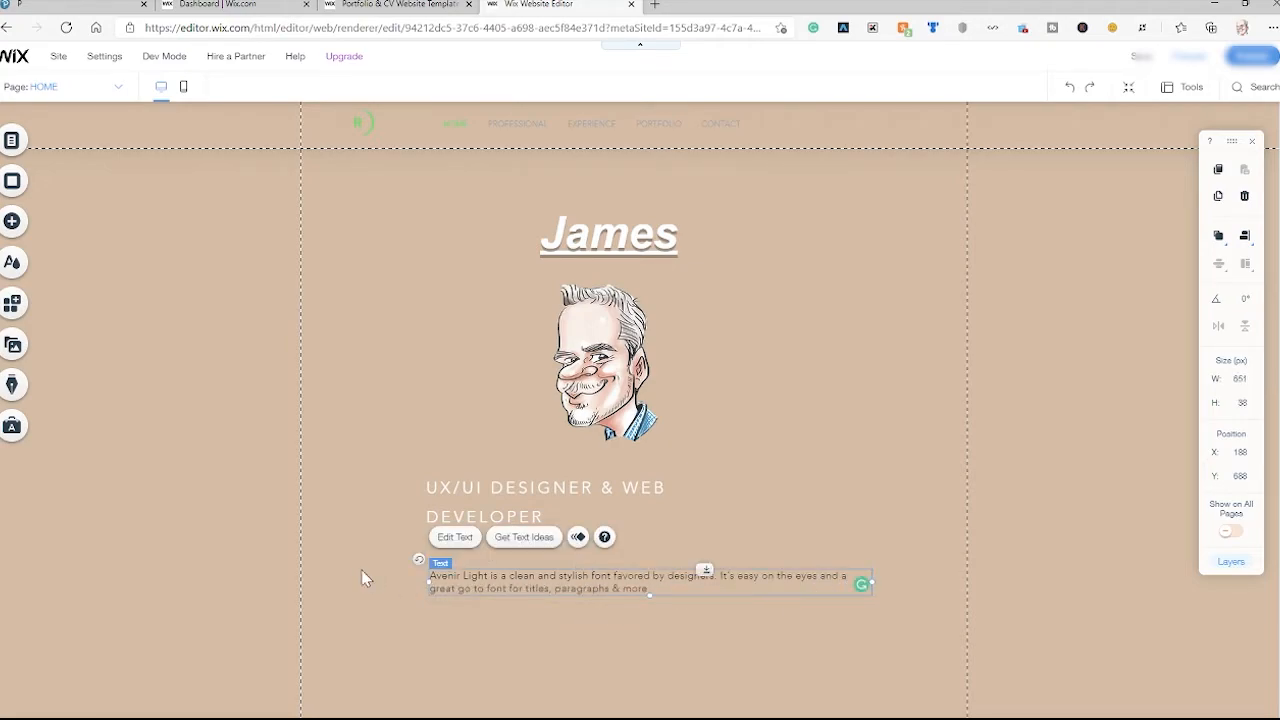
Set the text color of the new paragraph to white (#FFFFFF), keeping the Paragraph 2 theme and Avenir Light font.
double_click(541, 582)
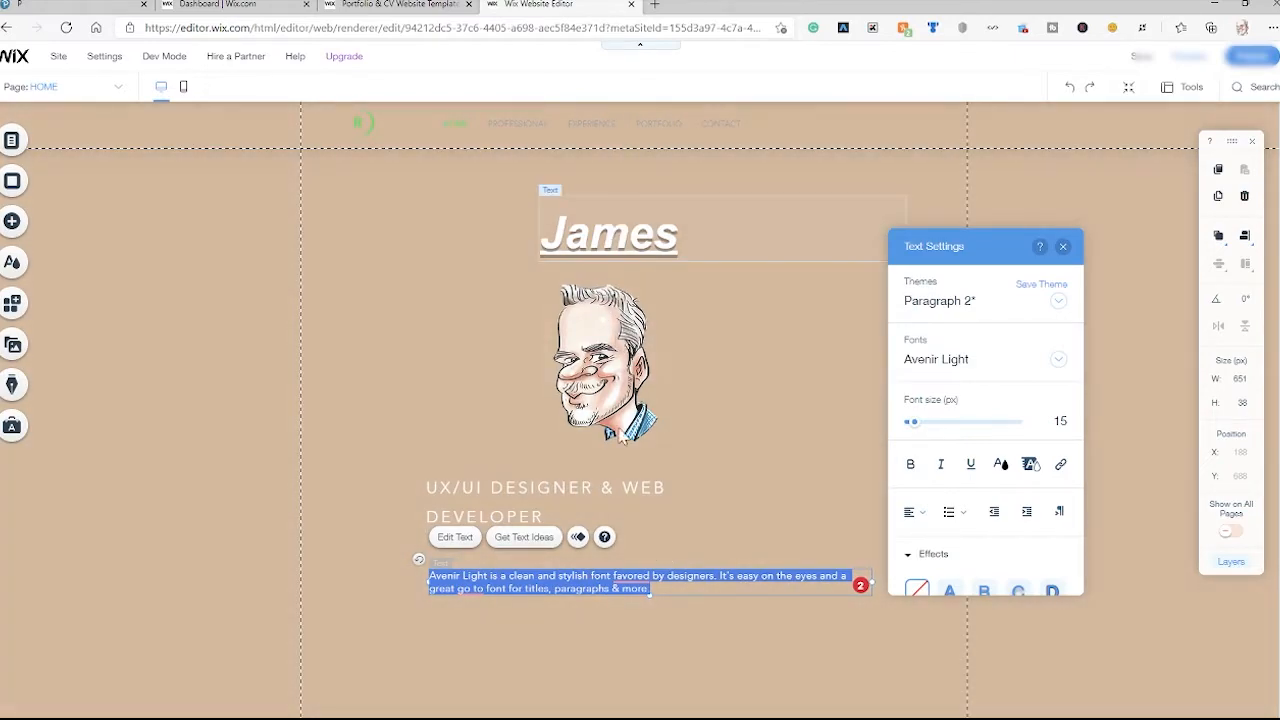
scroll(978, 518, down, 1)
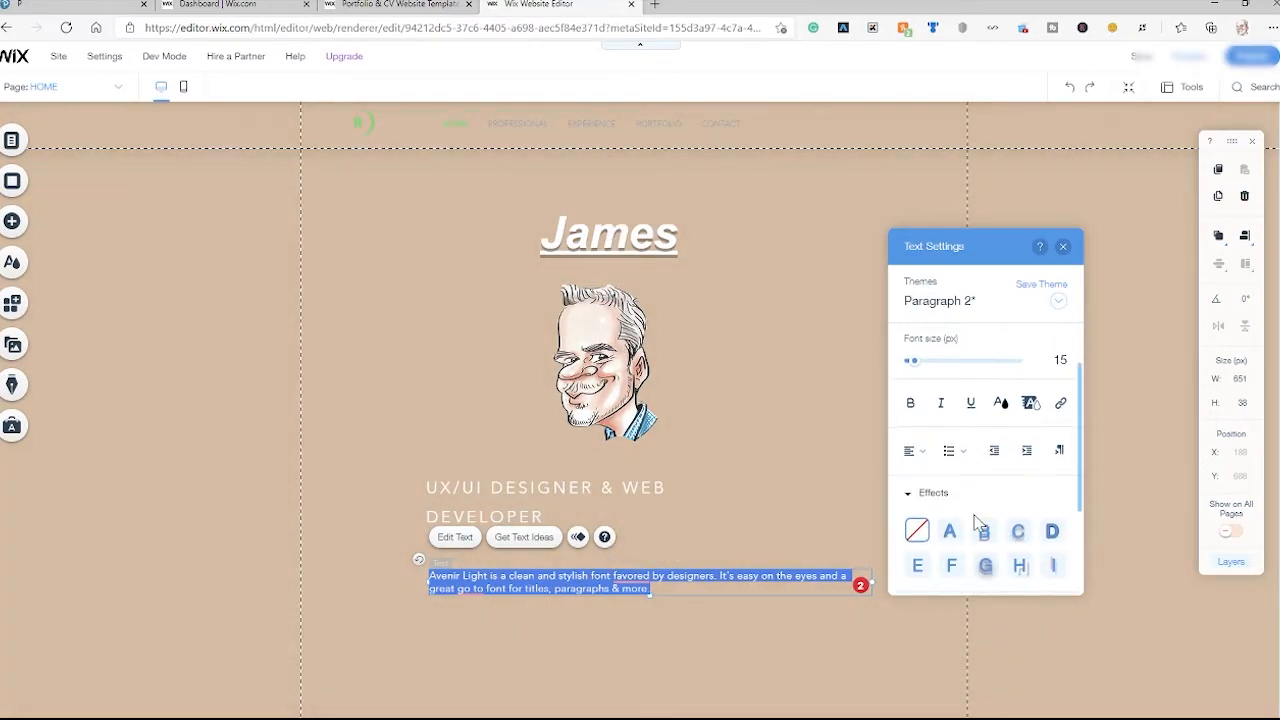
scroll(978, 523, down, 2)
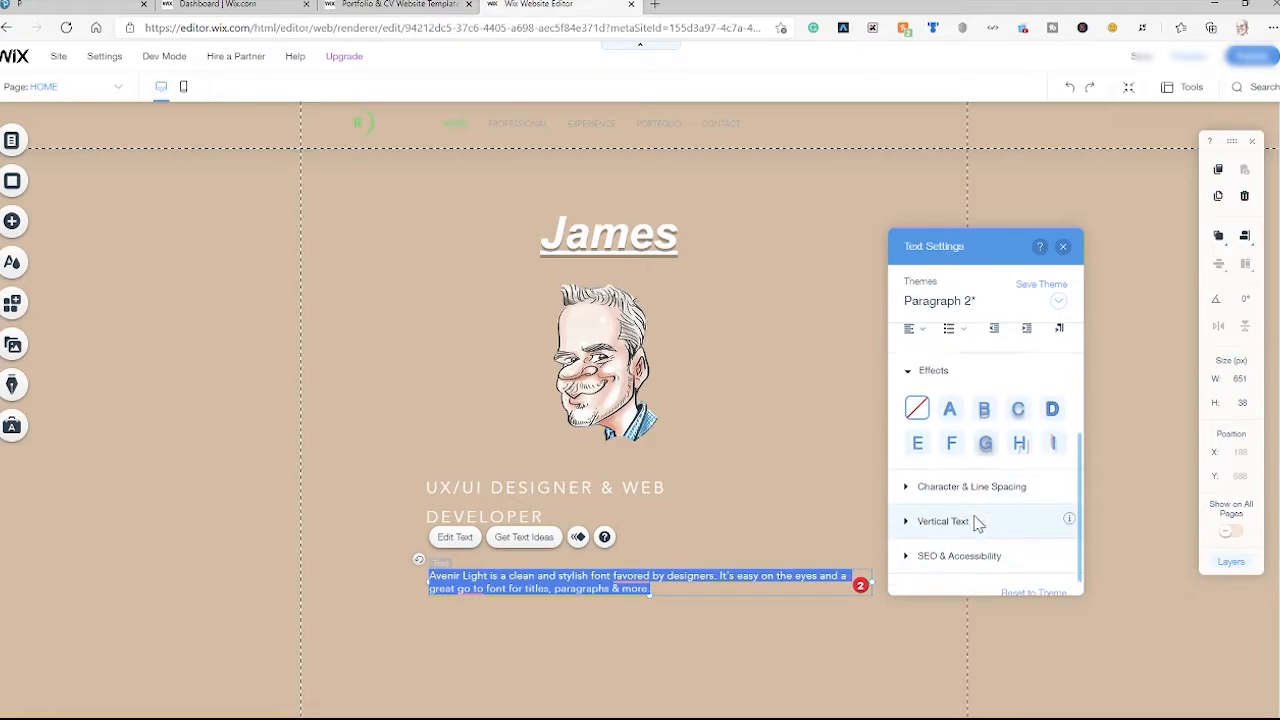
scroll(978, 520, up, 4)
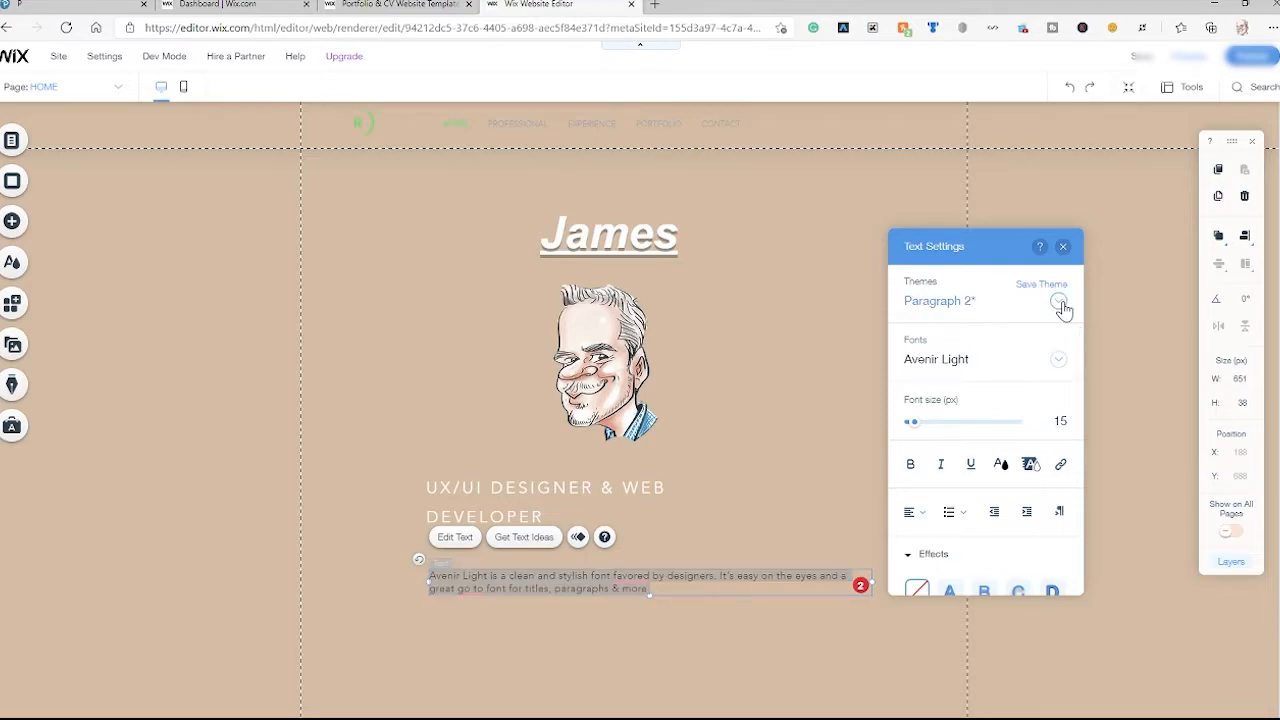
click(1060, 303)
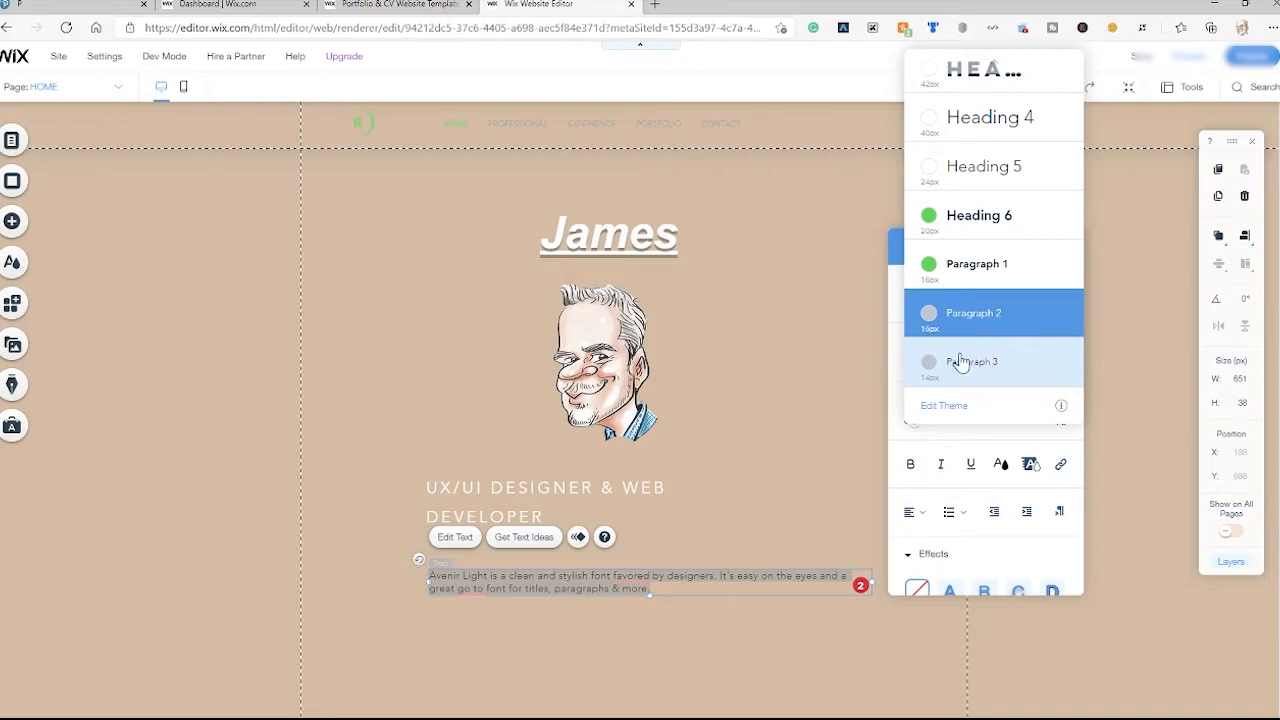
click(997, 472)
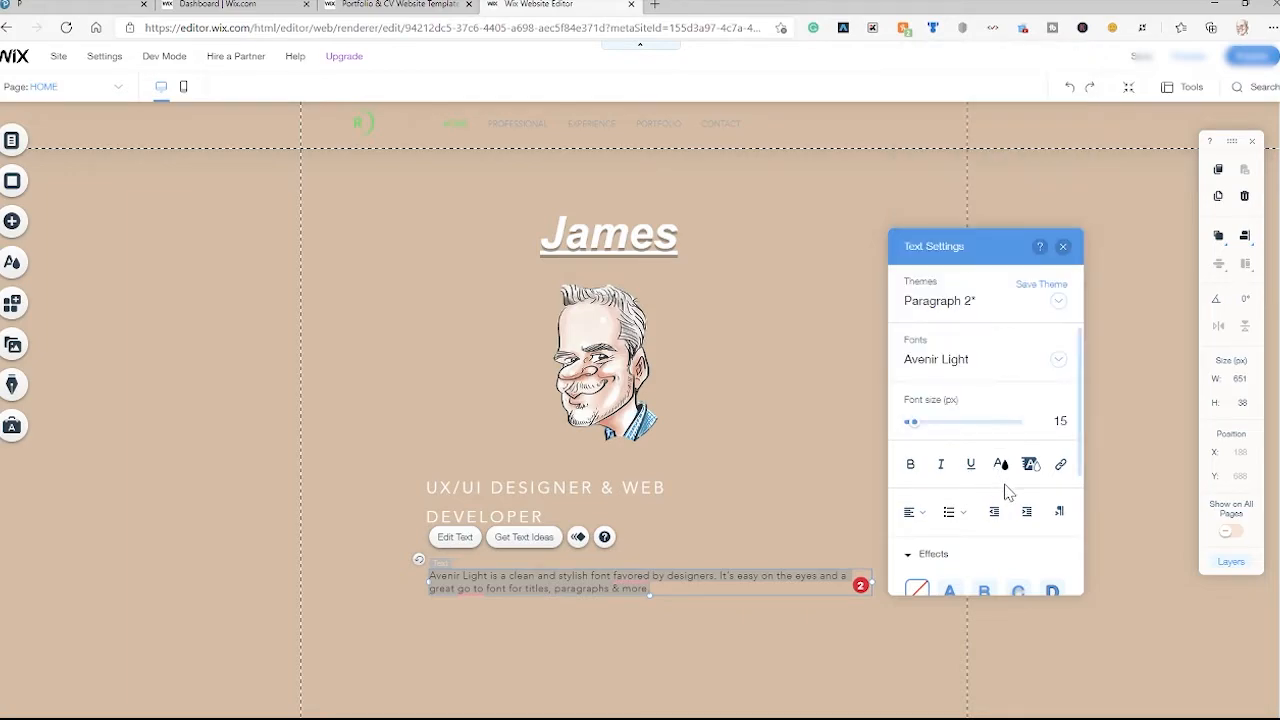
click(1003, 468)
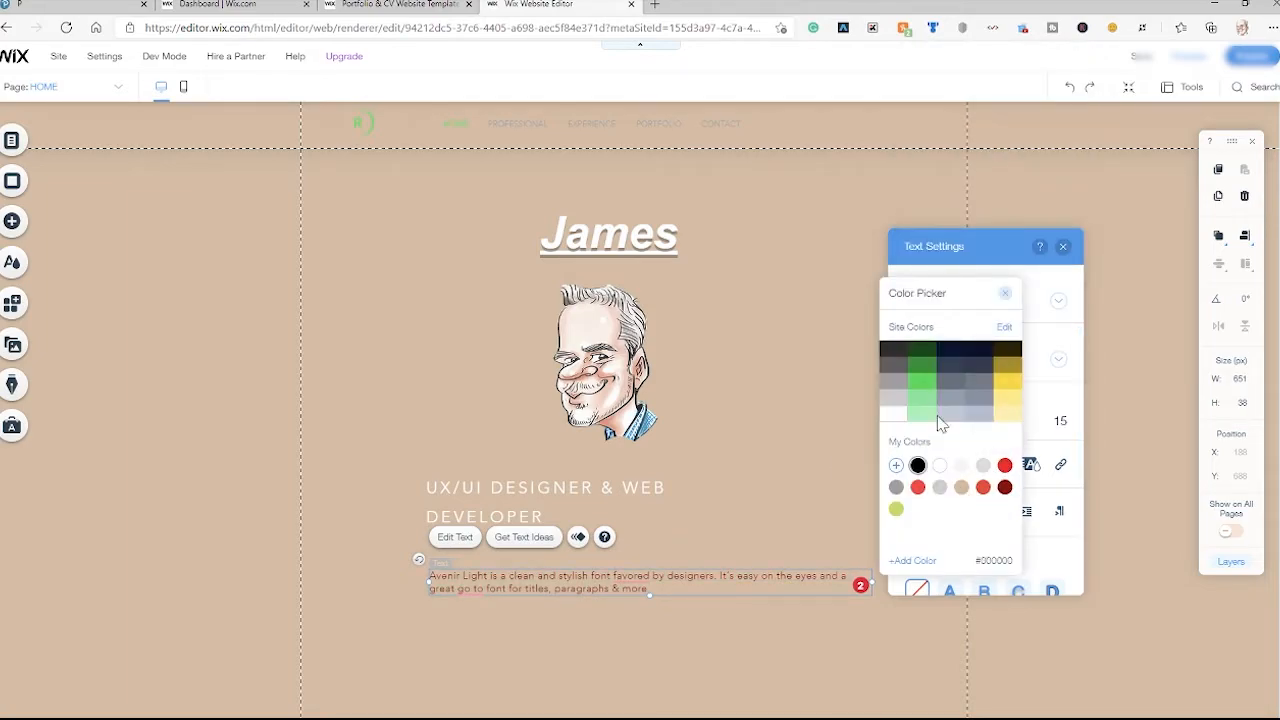
click(961, 487)
click(939, 466)
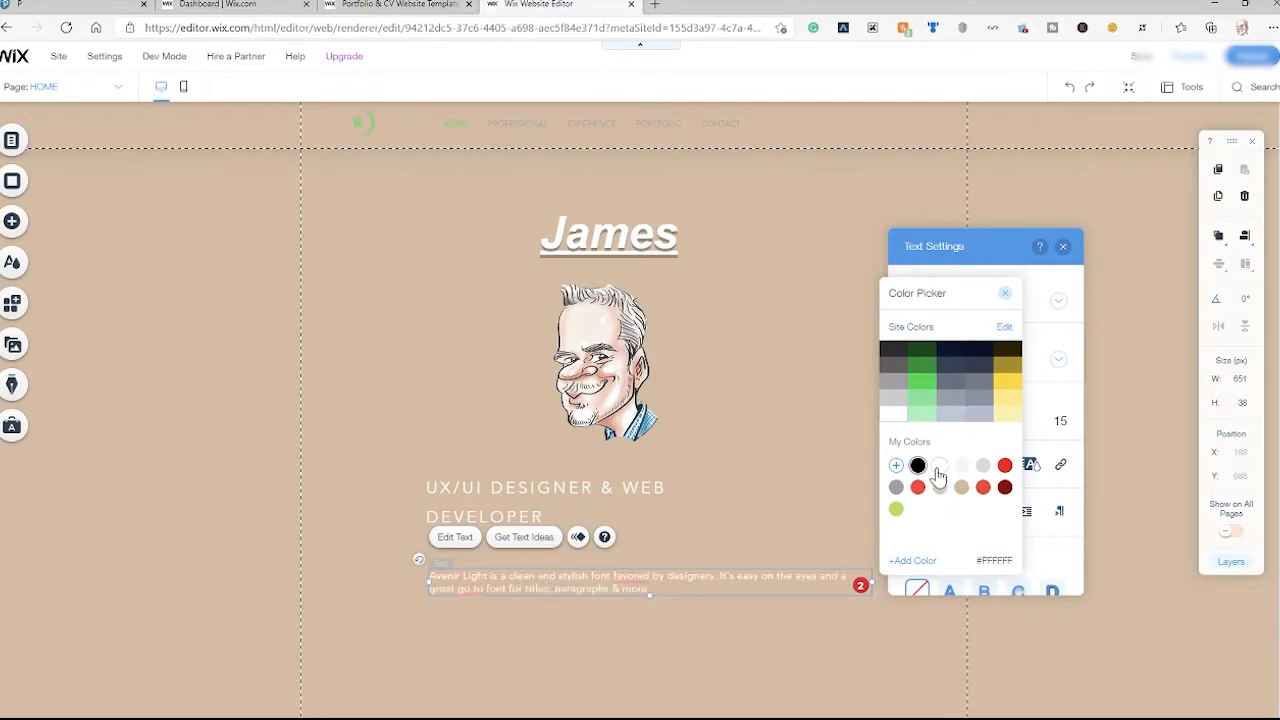
click(1005, 293)
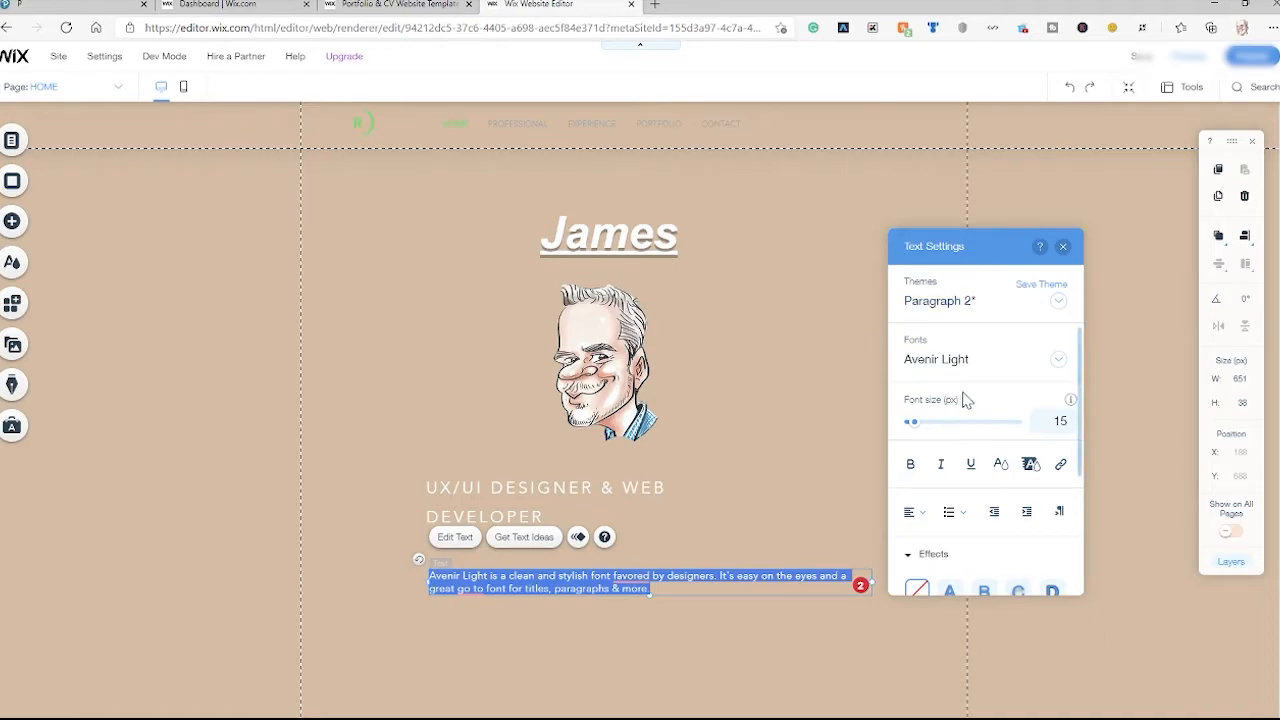
click(1063, 247)
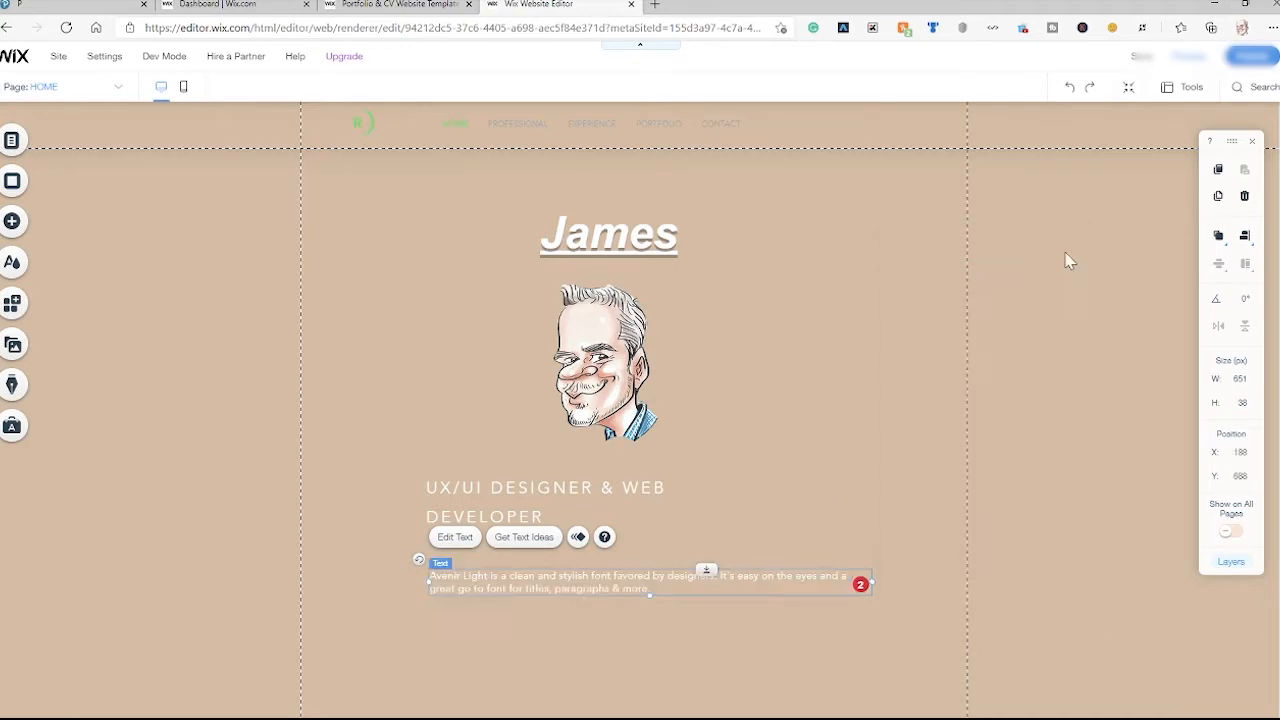
Move the paragraph to about X 183, Y 687 so its edge lines up with the subtitle.
click(929, 574)
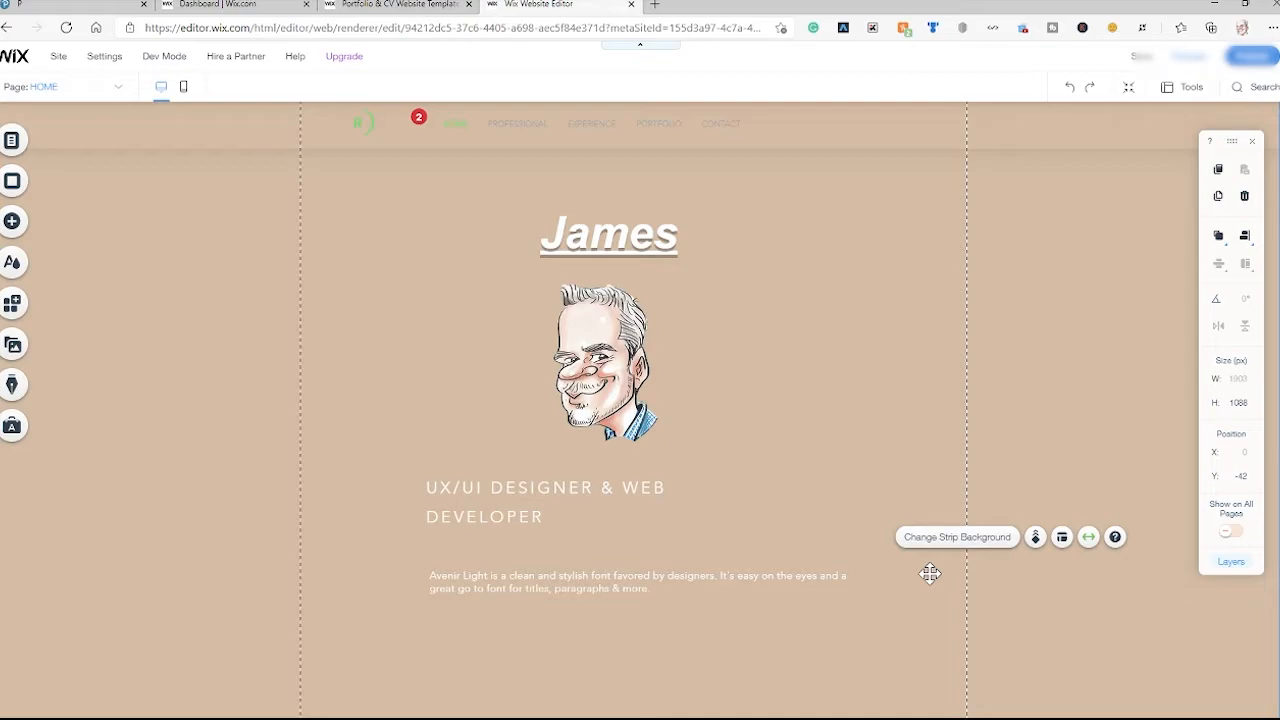
click(628, 585)
drag(628, 585, 623, 584)
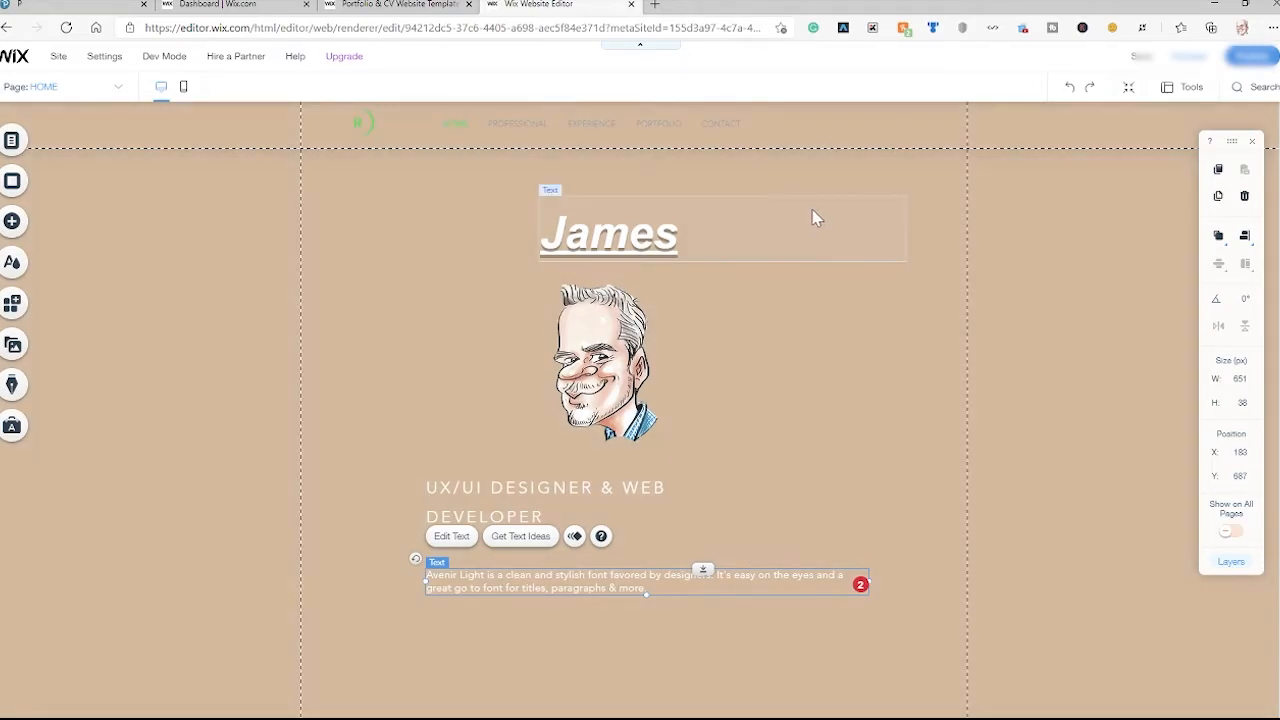
Open the header's horizontal menu for management and review where the PROFESSIONAL, EXPERIENCE, PORTFOLIO and CONTACT entries lead.
click(610, 126)
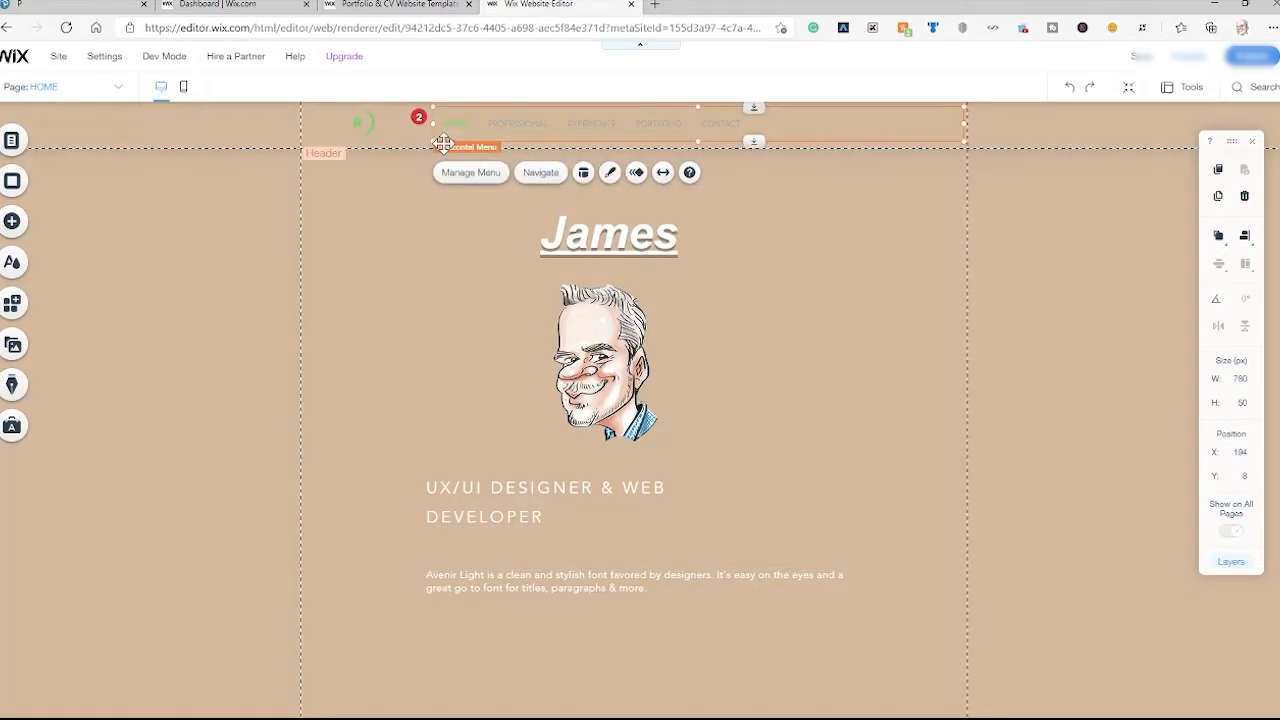
double_click(623, 131)
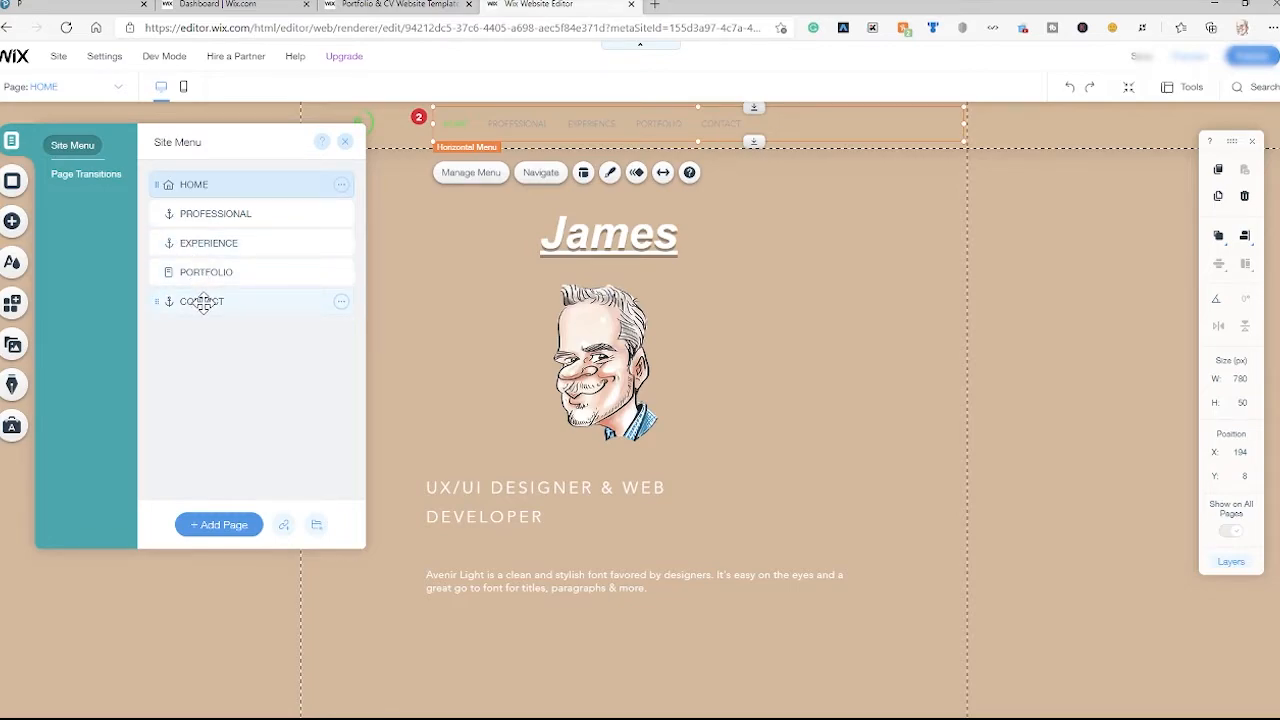
click(207, 216)
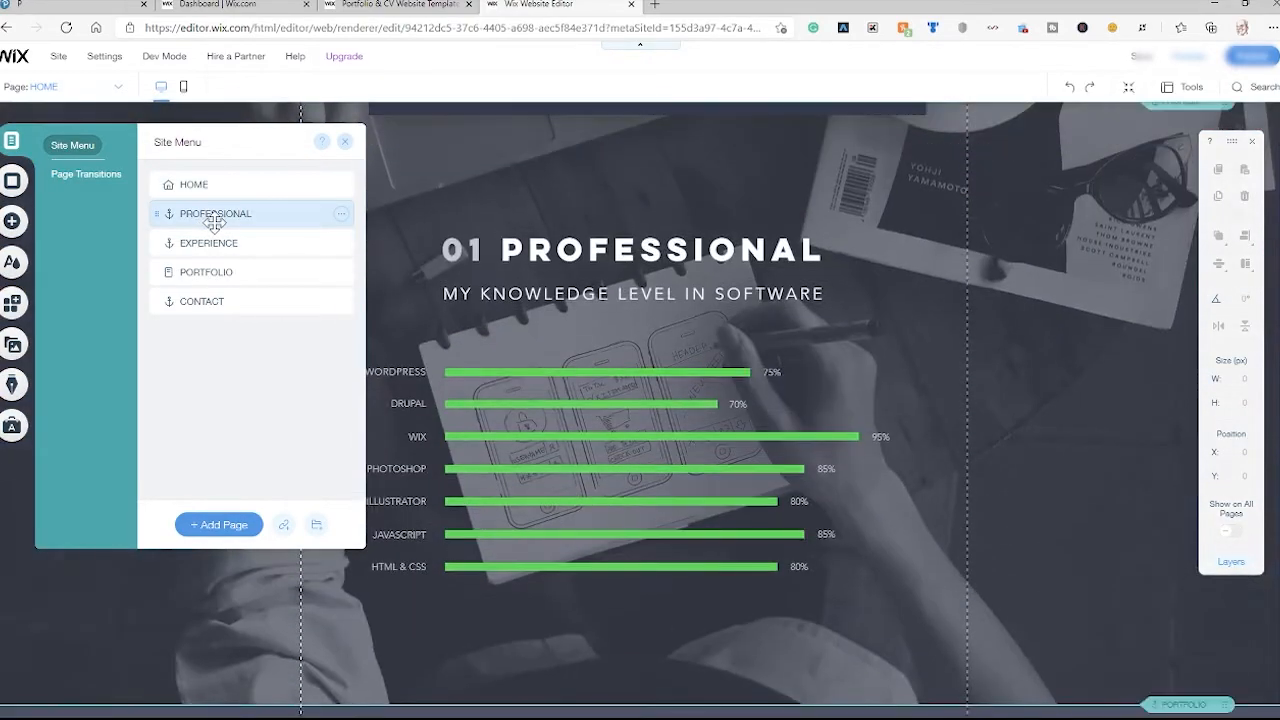
click(218, 245)
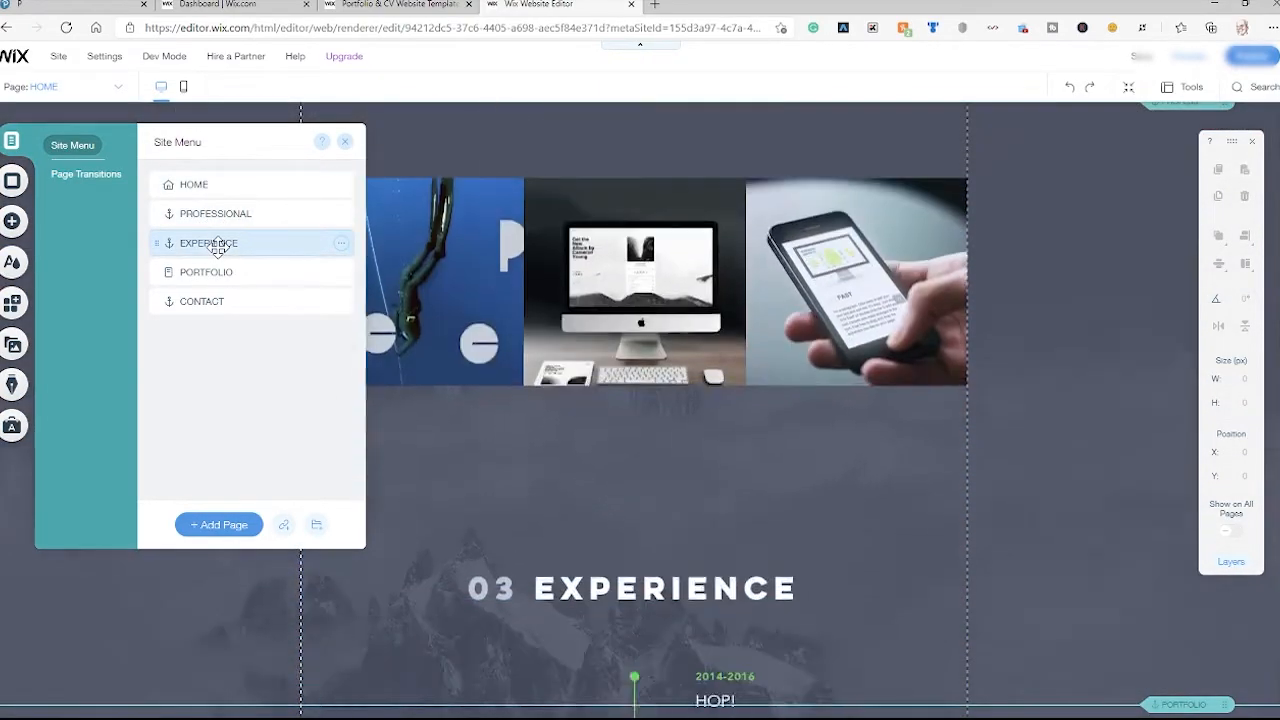
click(229, 273)
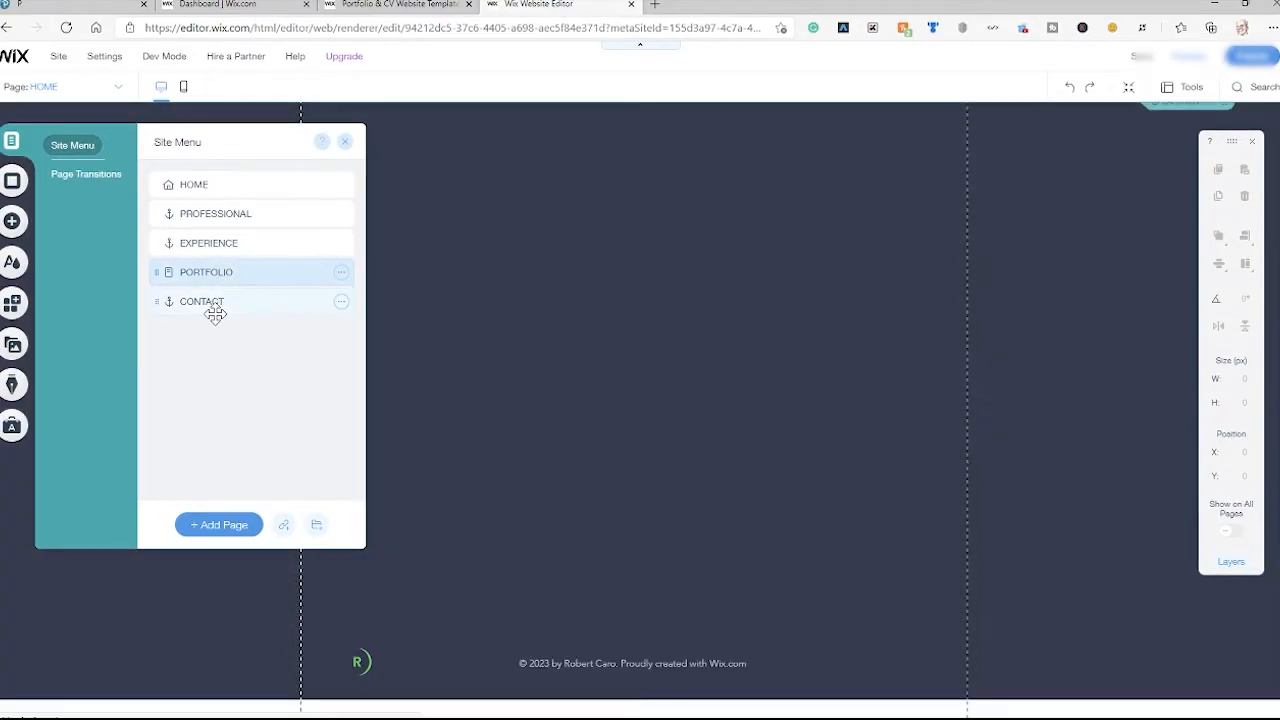
click(213, 308)
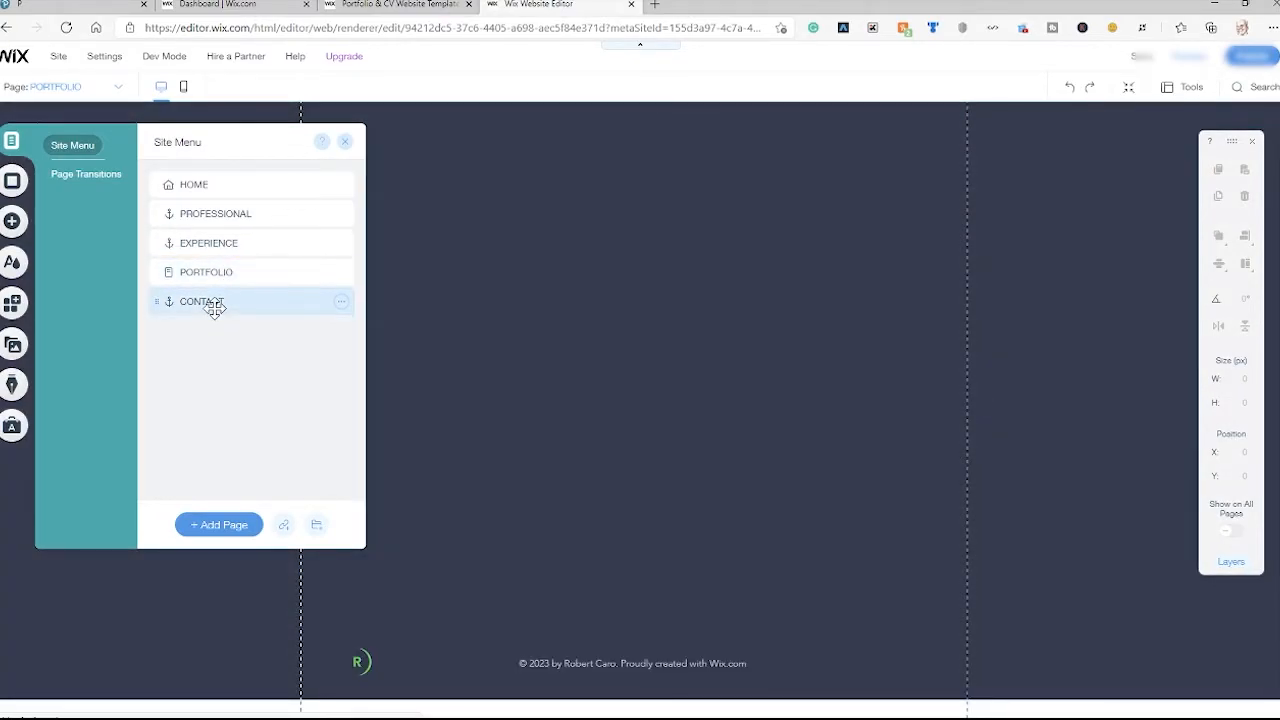
click(213, 278)
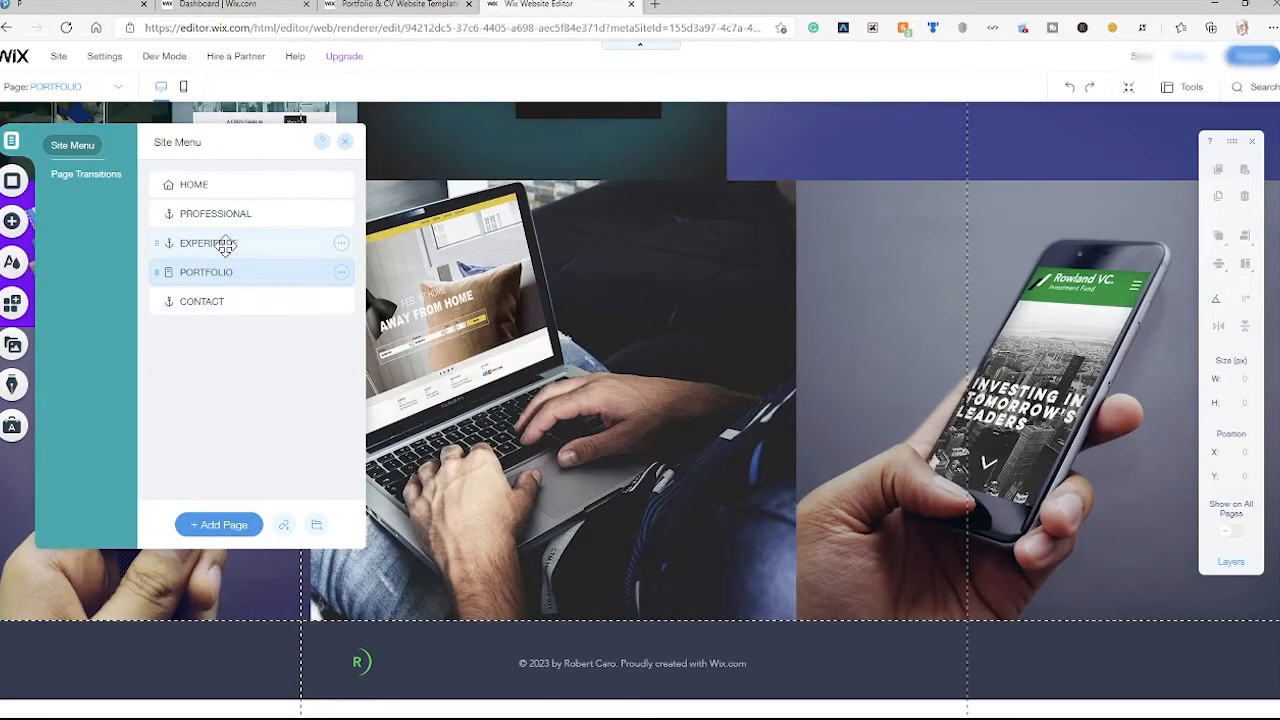
click(228, 246)
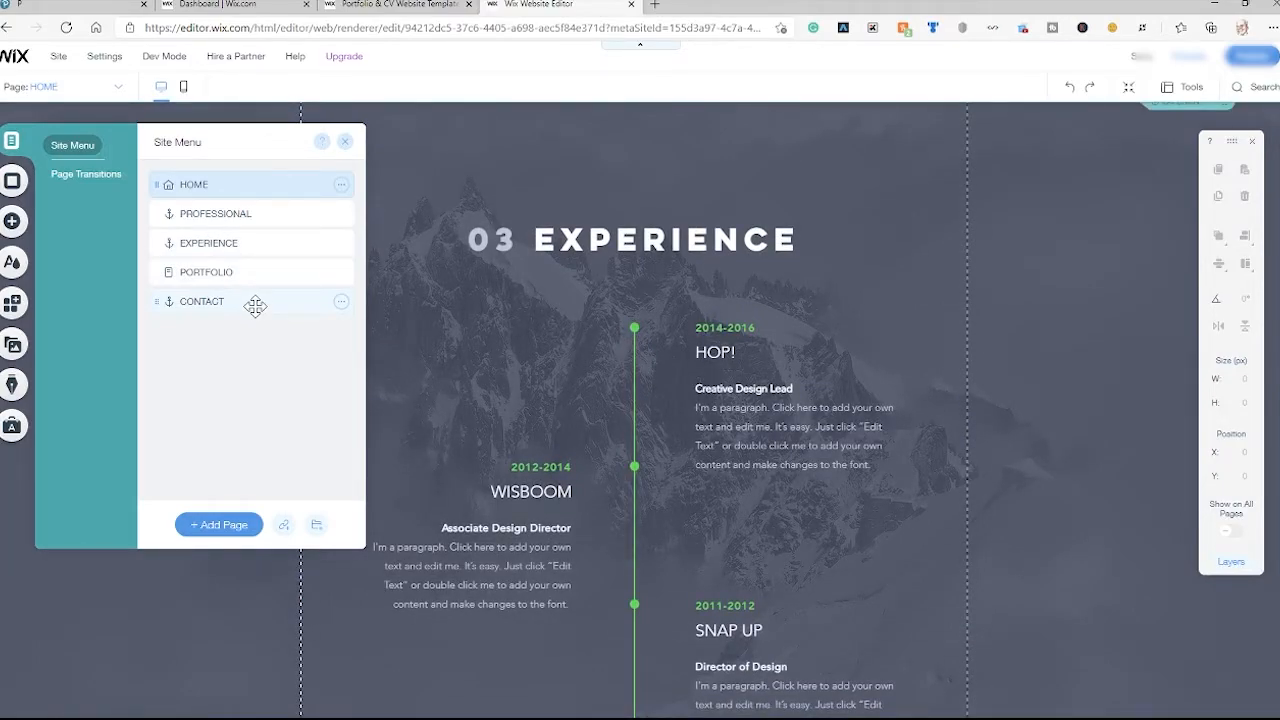
Delete the PROFESSIONAL and EXPERIENCE anchor entries from the site menu.
click(245, 214)
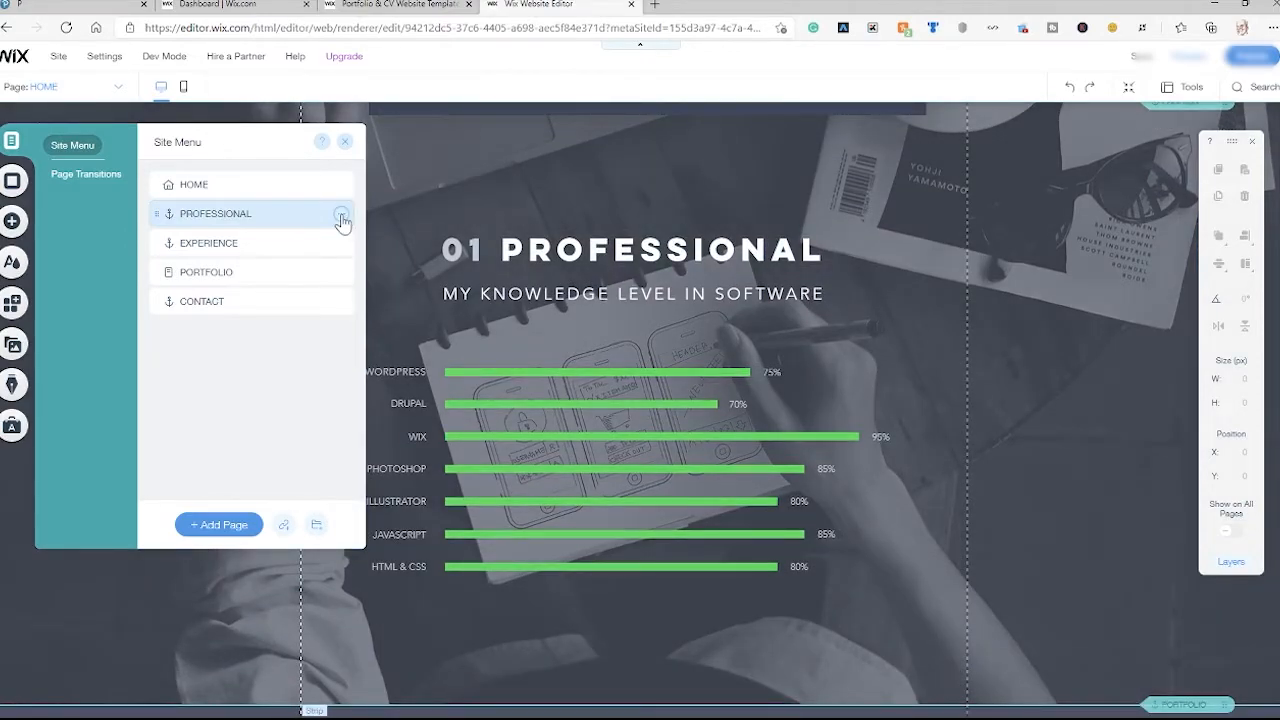
click(341, 217)
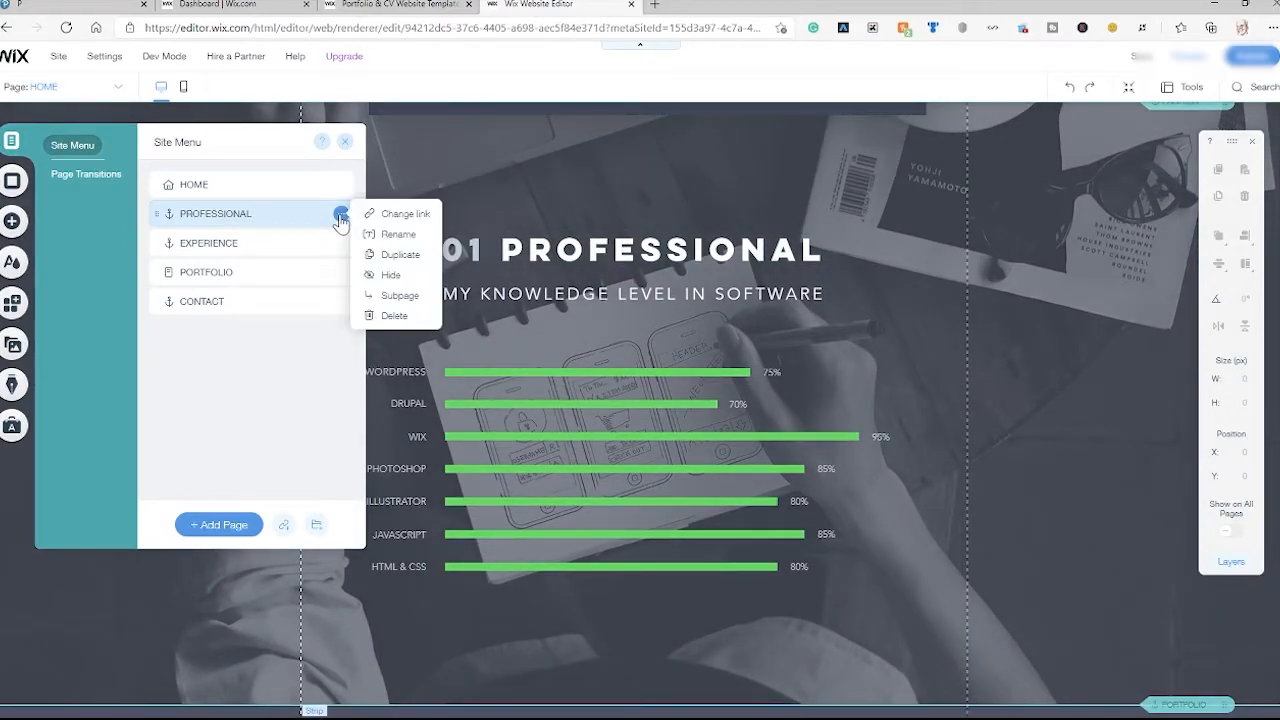
click(390, 317)
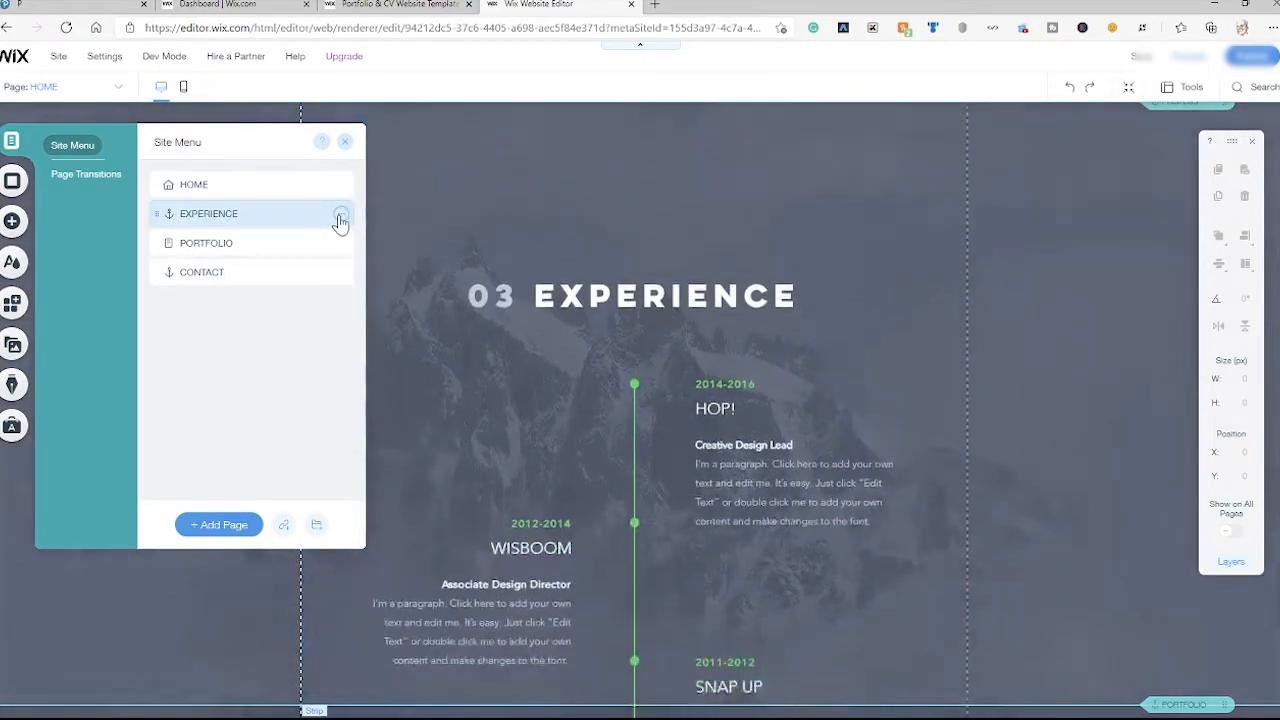
click(341, 214)
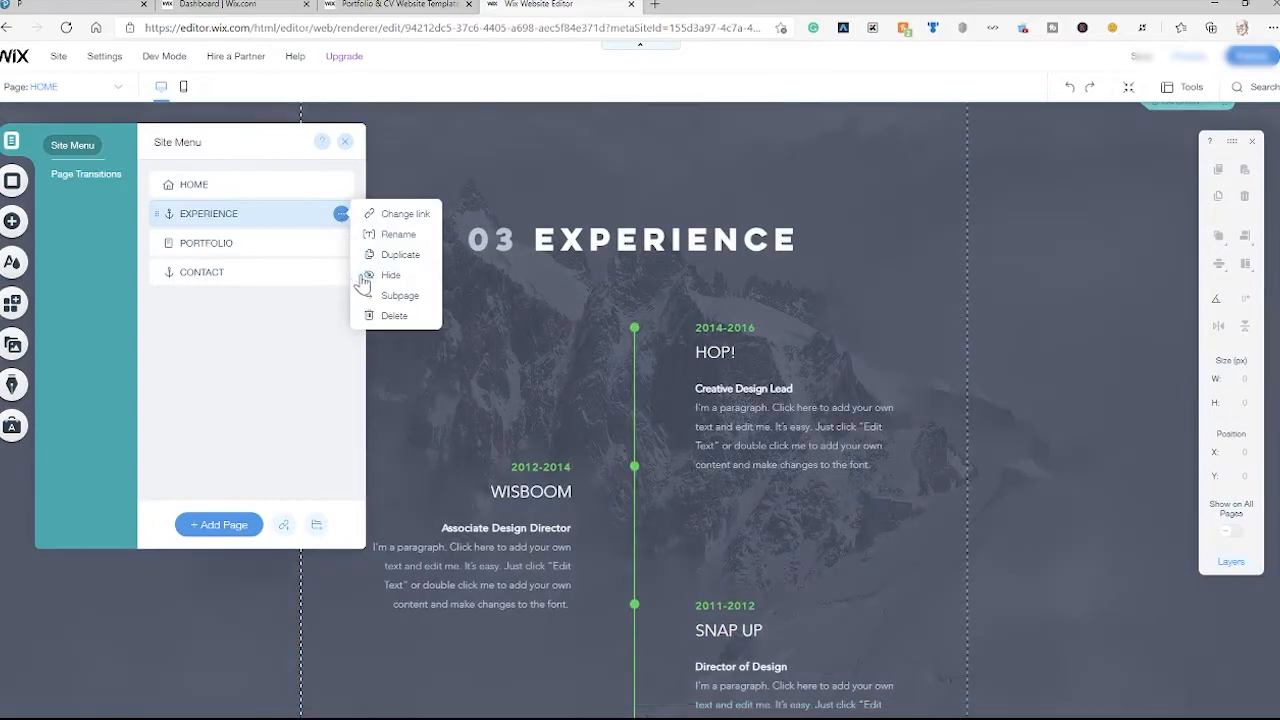
click(385, 317)
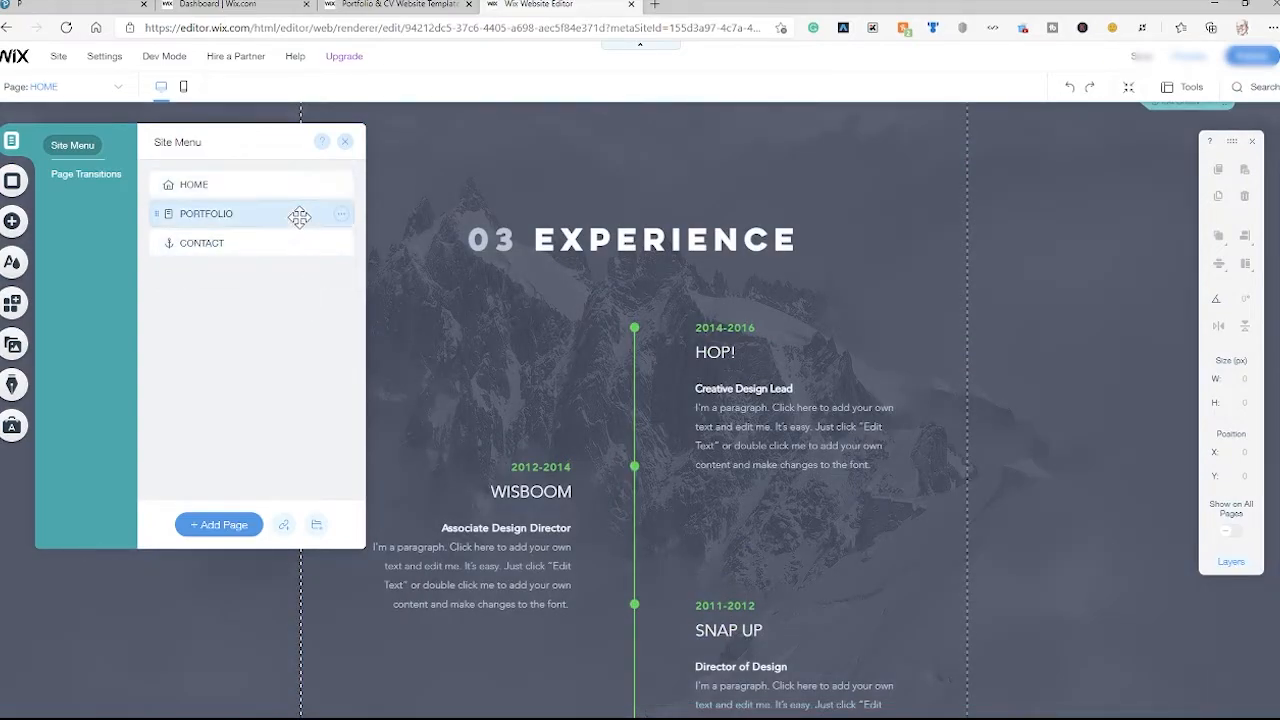
Delete the PORTFOLIO page and the CONTACT anchor entry from the site menu.
click(341, 214)
click(387, 382)
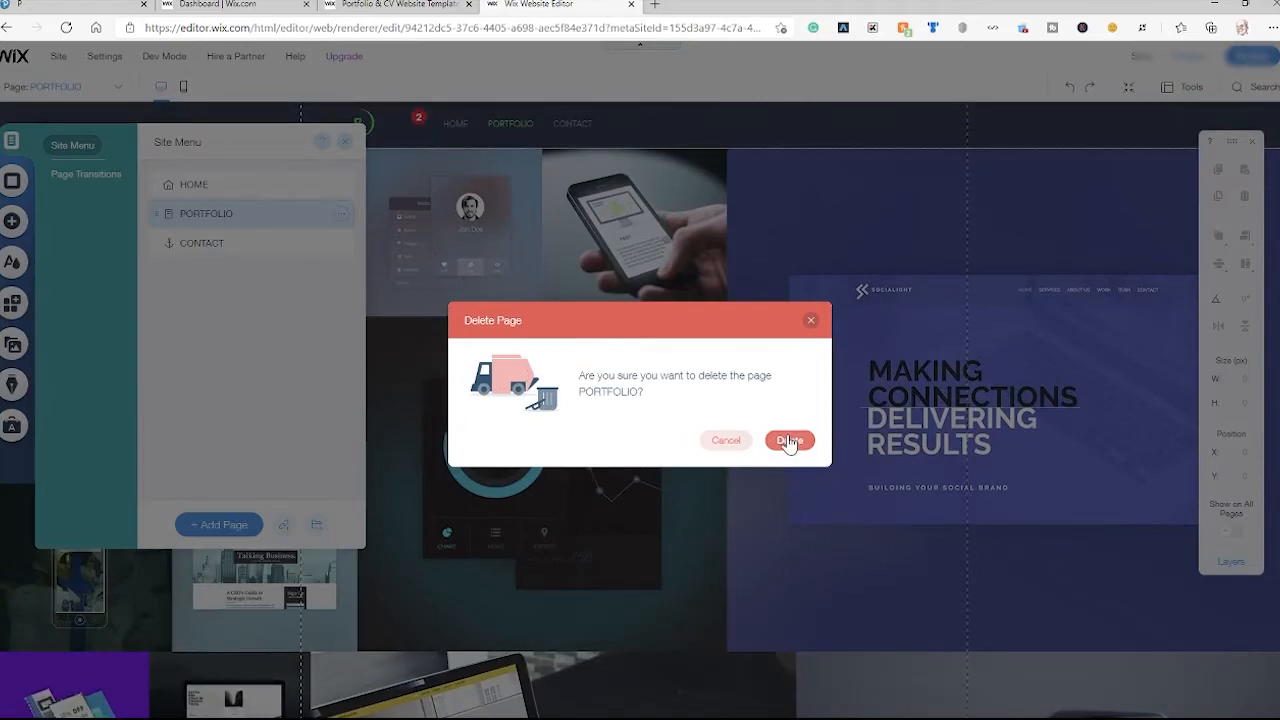
click(789, 441)
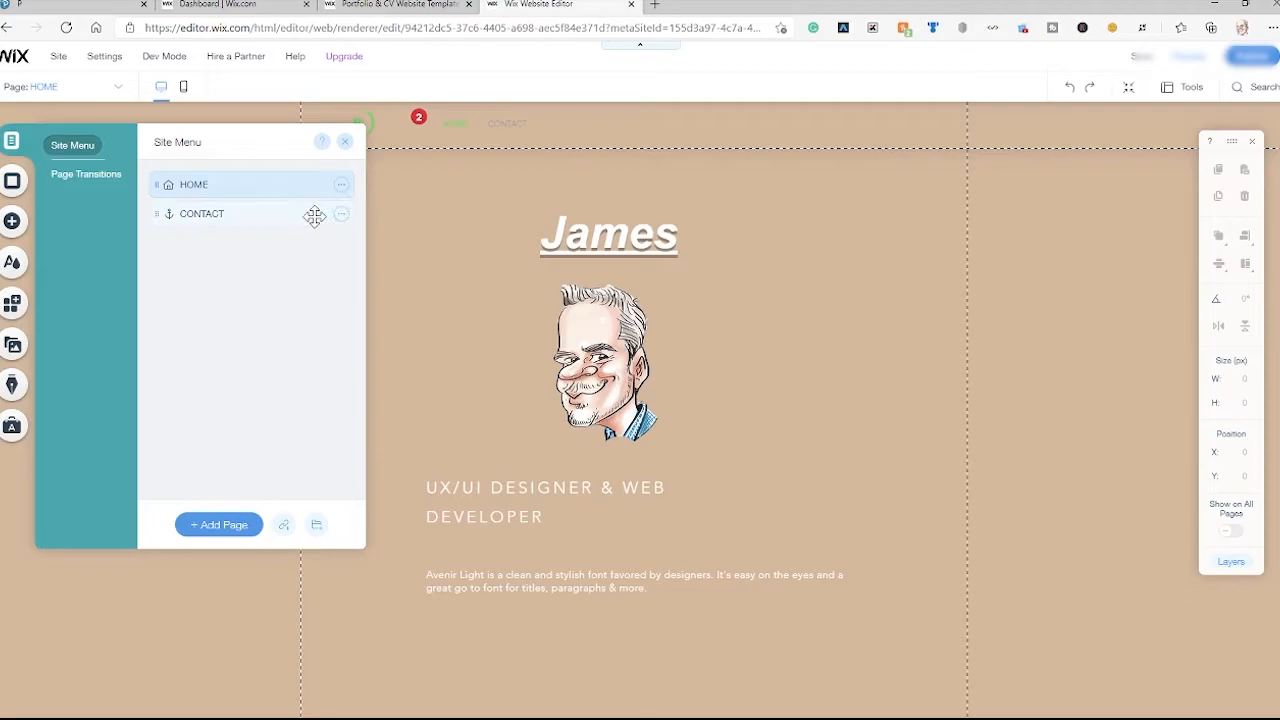
click(318, 214)
click(341, 214)
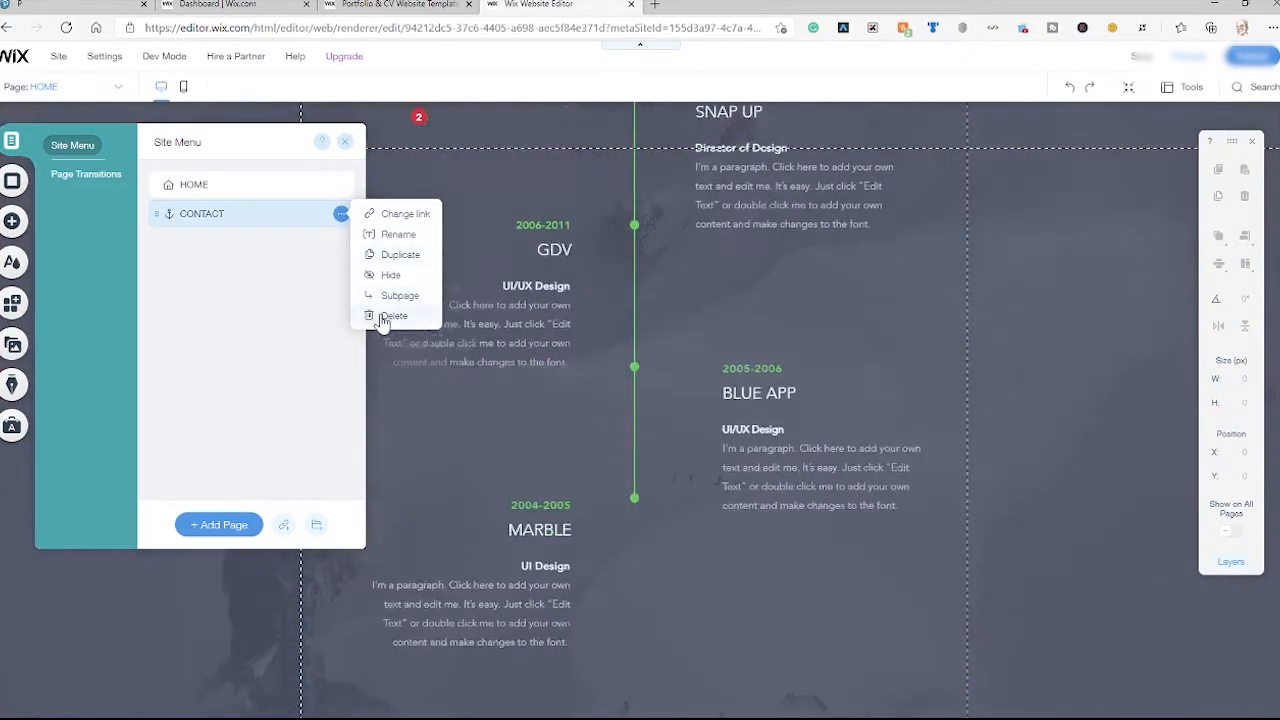
click(365, 316)
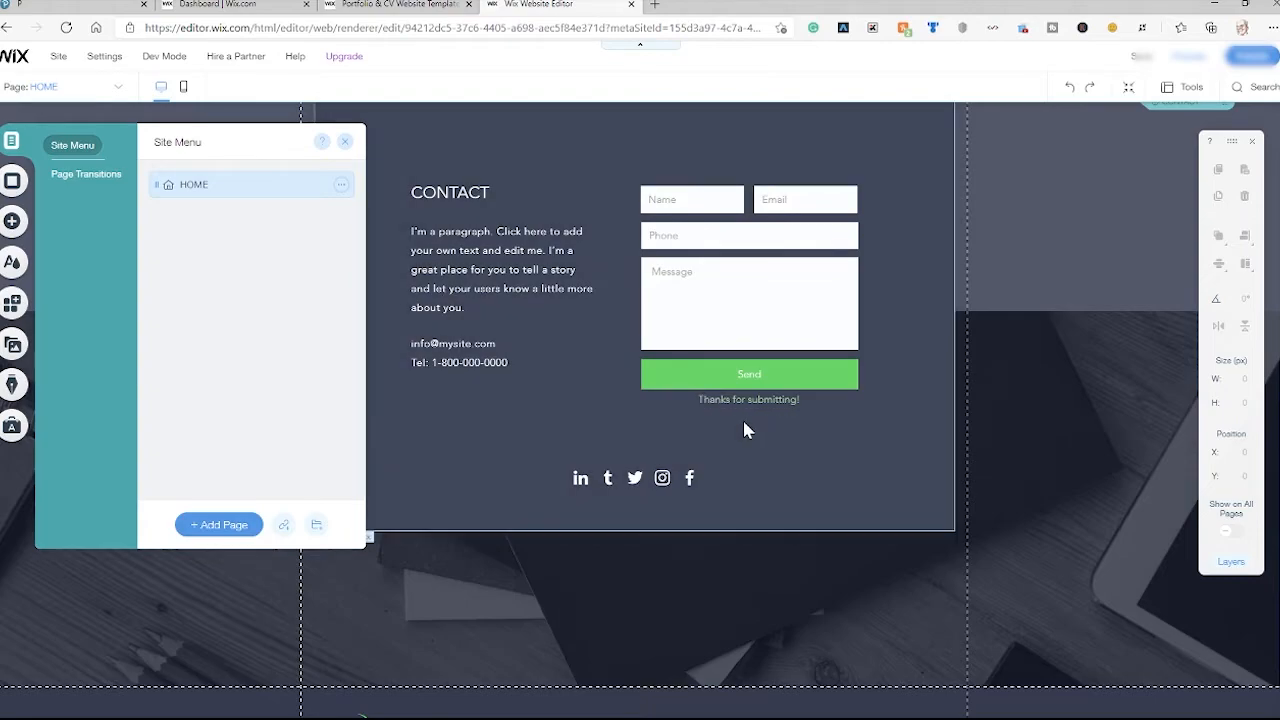
Add a blank page to the site menu and name it Unit 1.
scroll(742, 417, up, 2)
scroll(743, 420, up, 6)
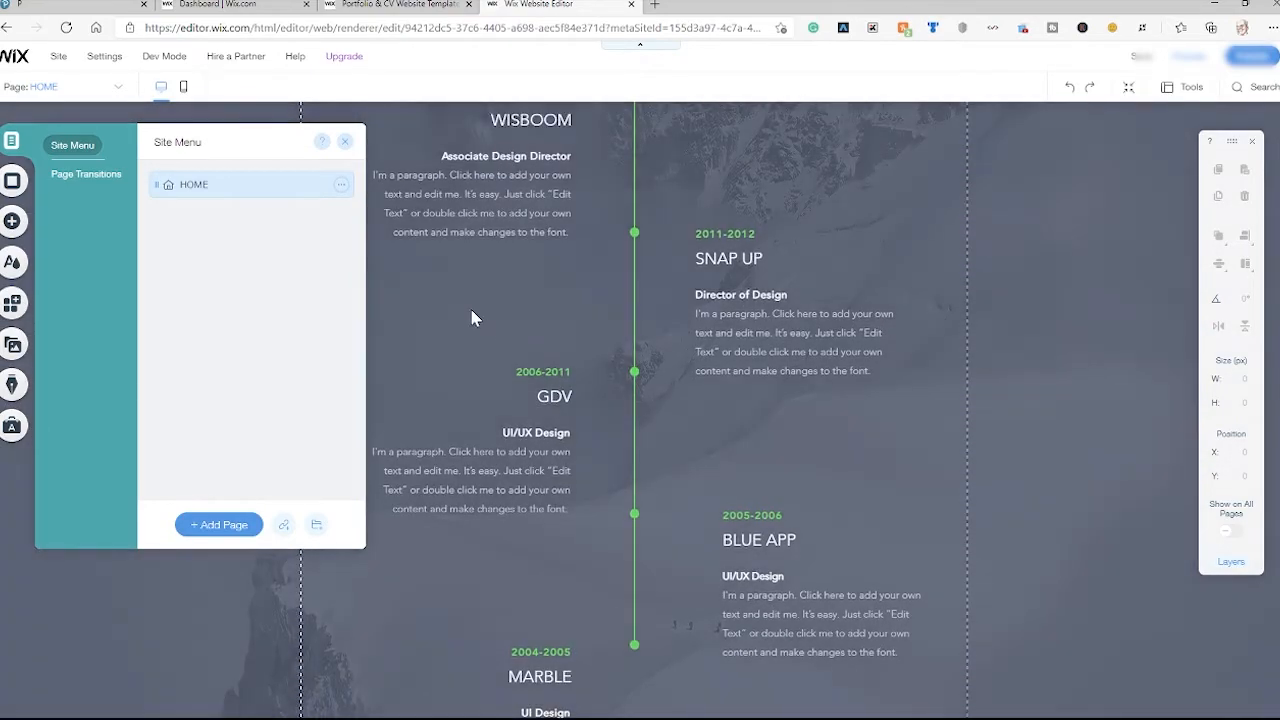
scroll(440, 290, up, 10)
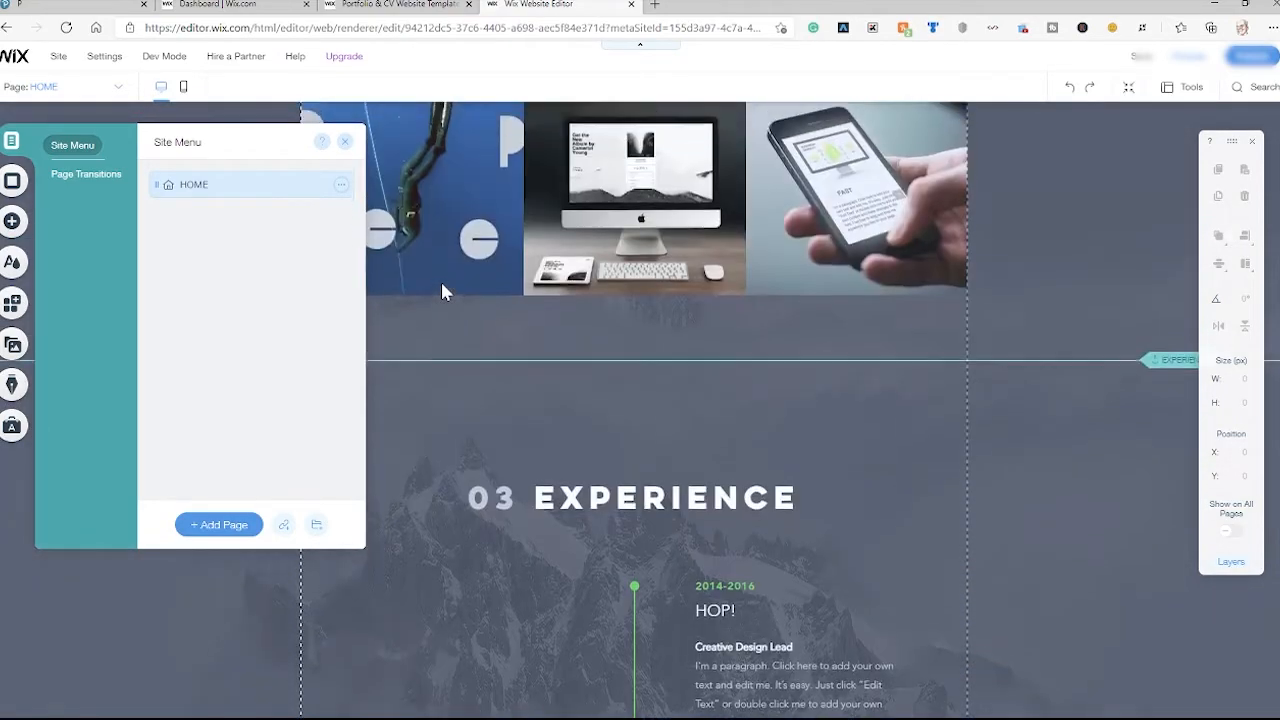
scroll(445, 291, up, 10)
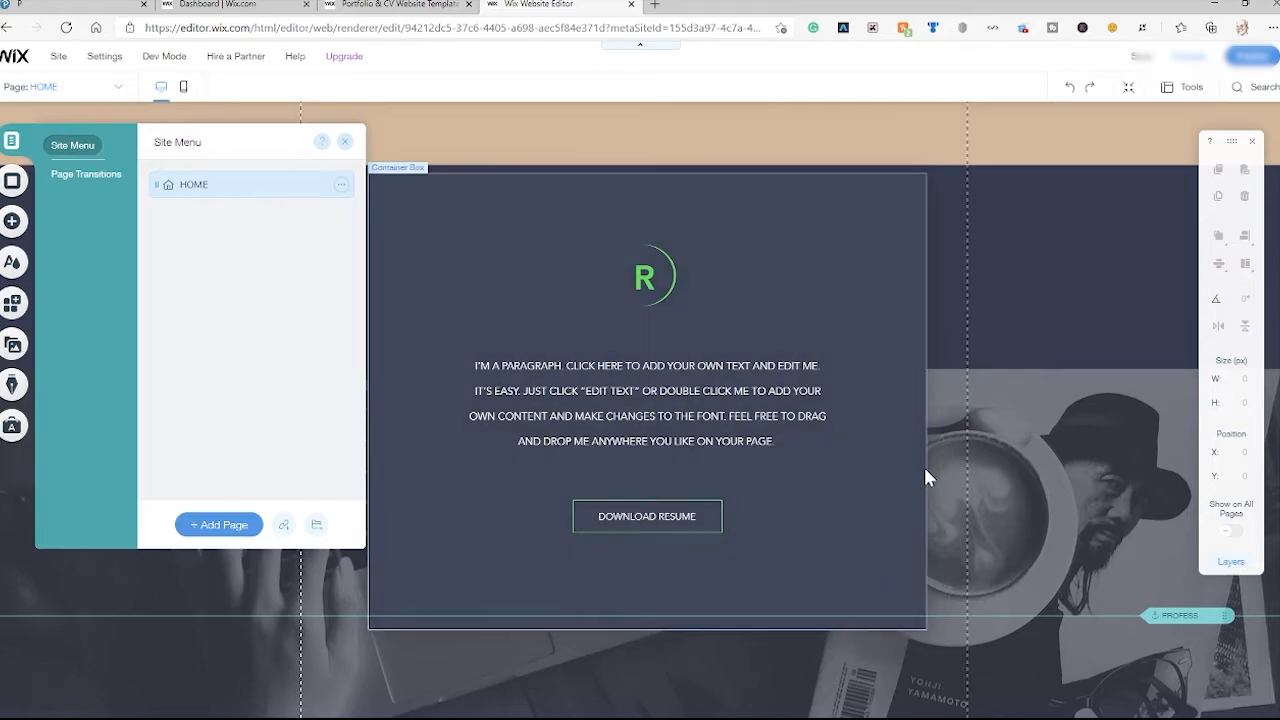
scroll(925, 478, up, 3)
scroll(820, 443, up, 5)
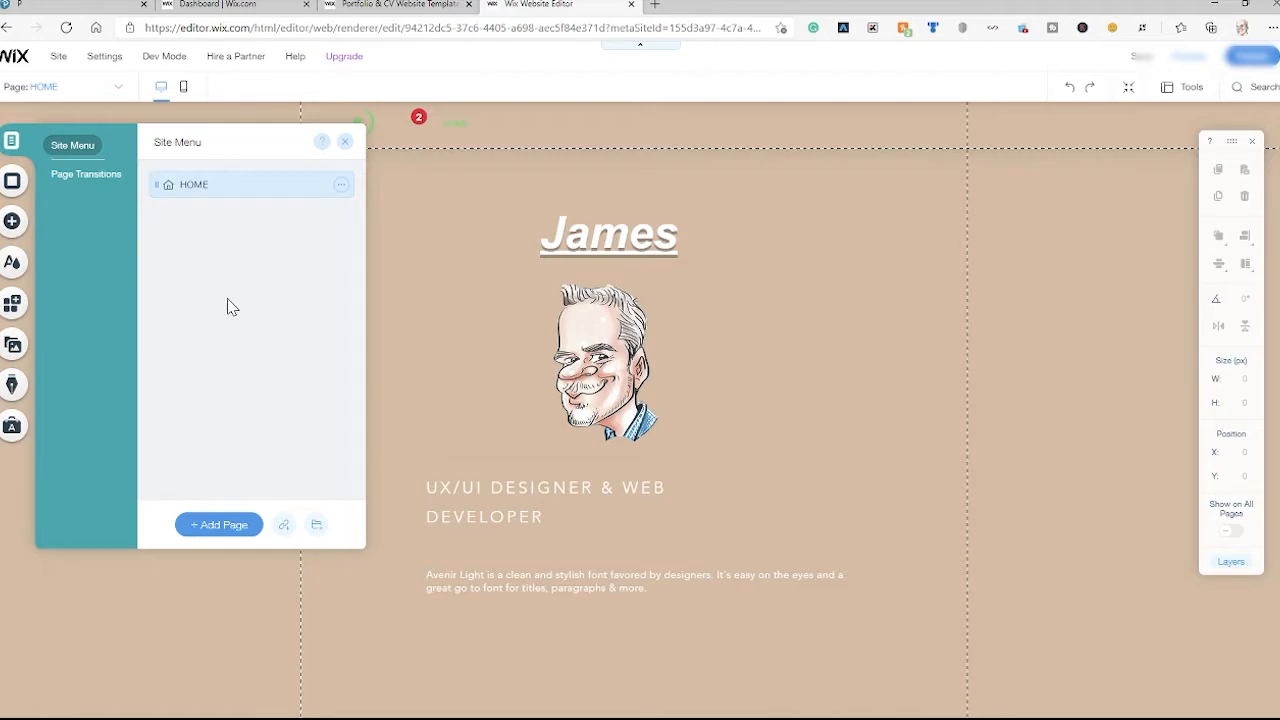
click(212, 526)
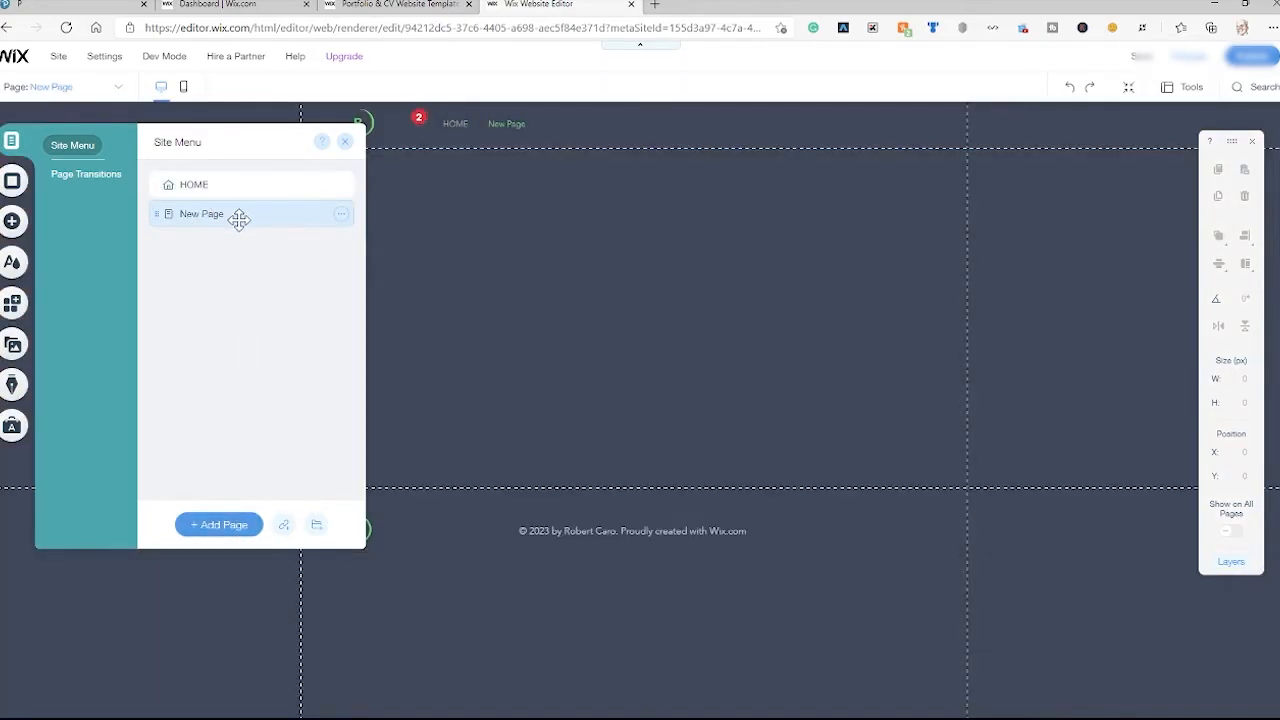
double_click(231, 218)
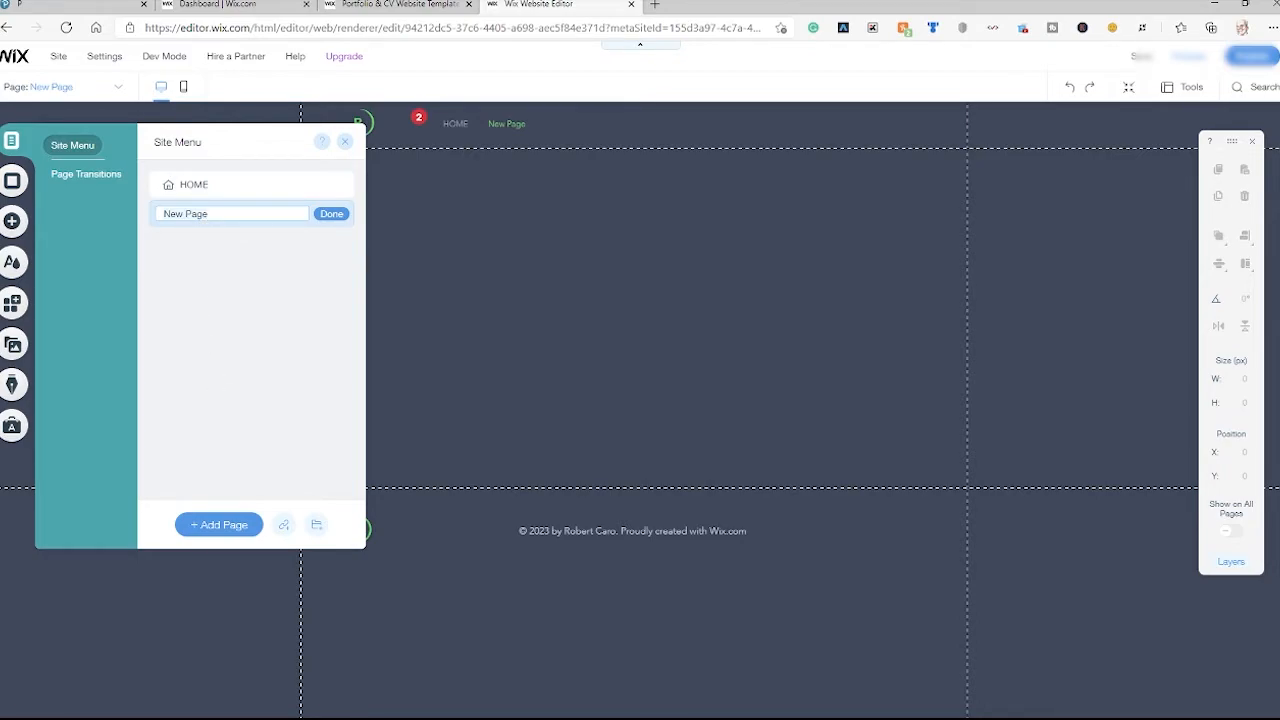
key(BackSpace)
key(BackSpace)
key(BackSpace)
key(BackSpace)
key(BackSpace)
key(BackSpace)
key(BackSpace)
key(BackSpace)
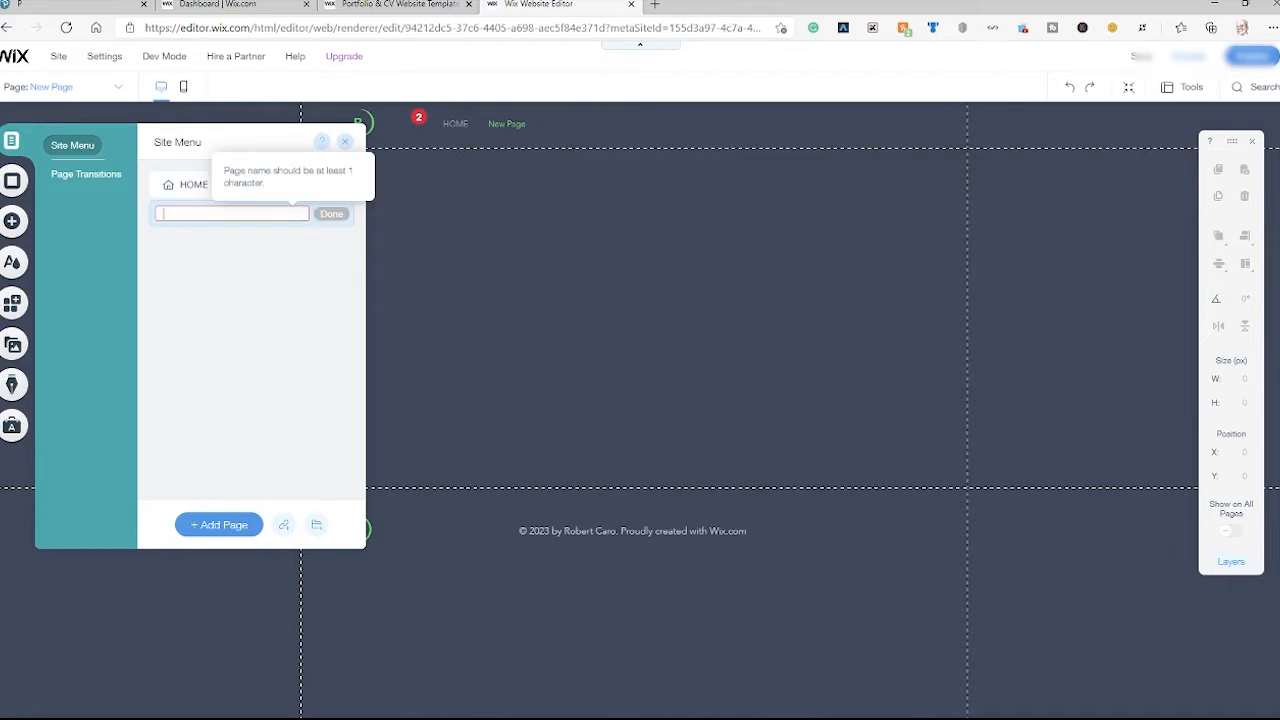
text(Unit 1)
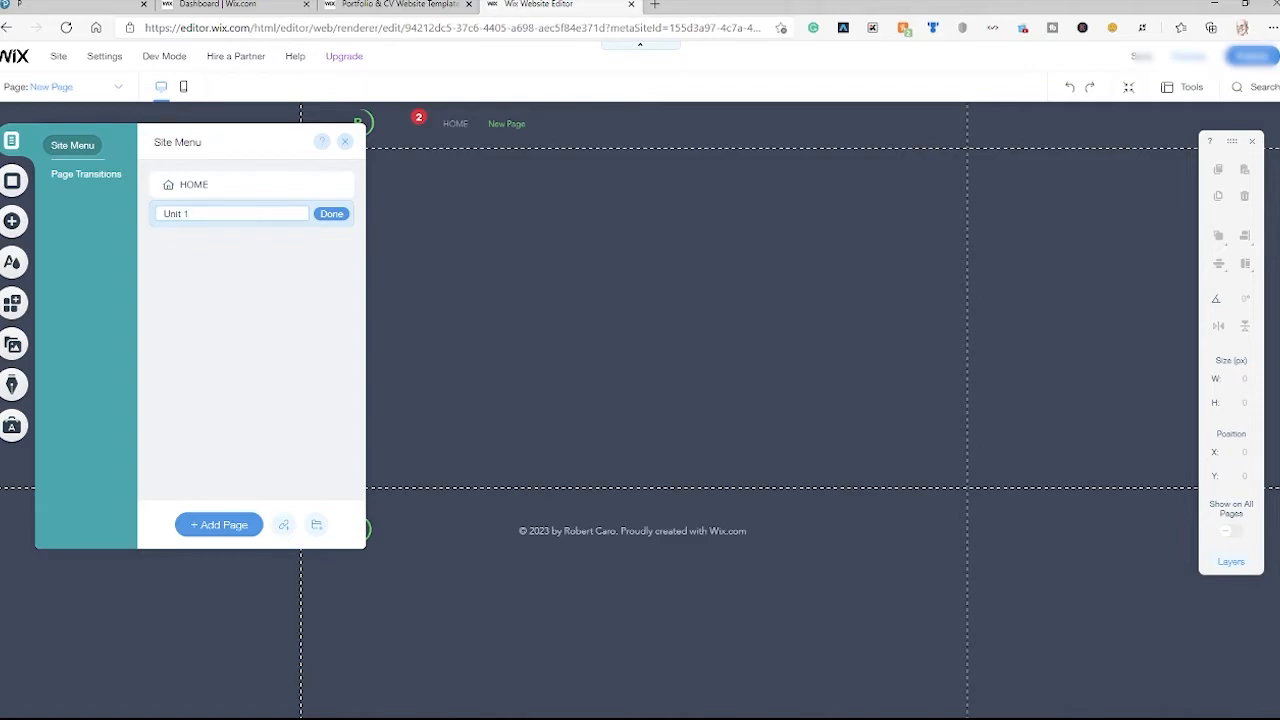
click(330, 213)
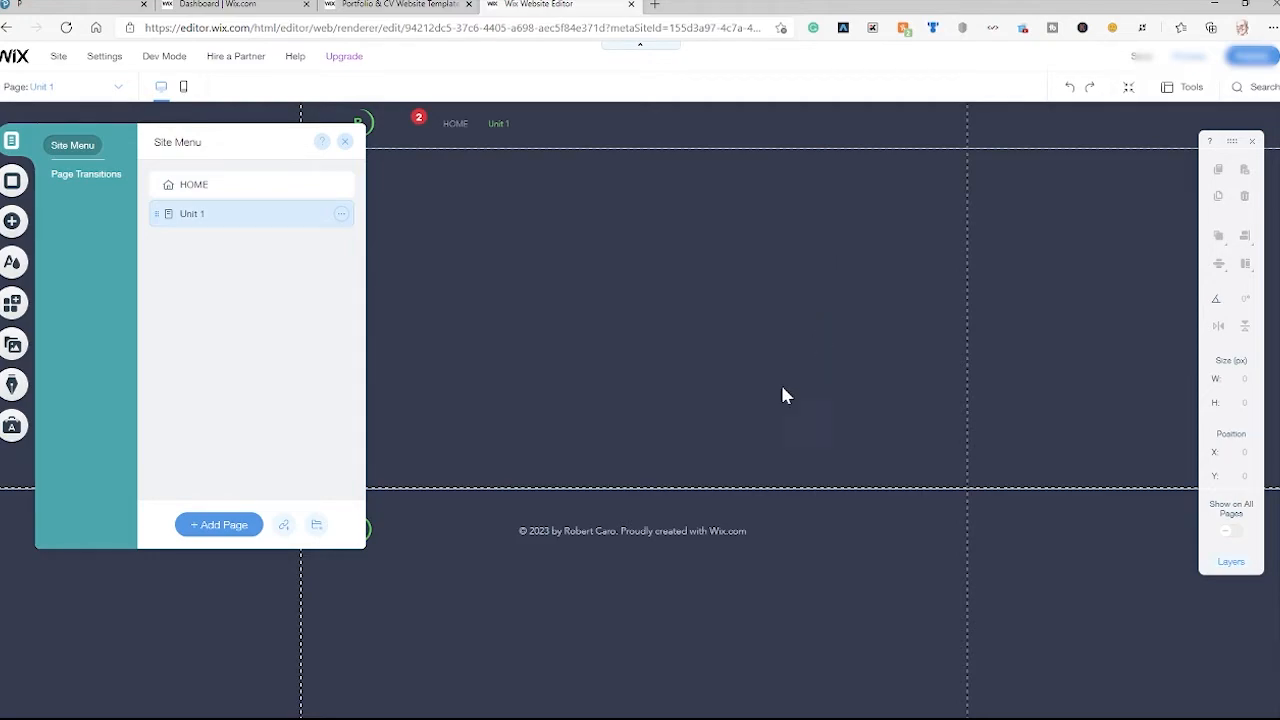
Change the Unit 1 page background to the saved tan color (#DBB89A).
click(802, 289)
click(845, 255)
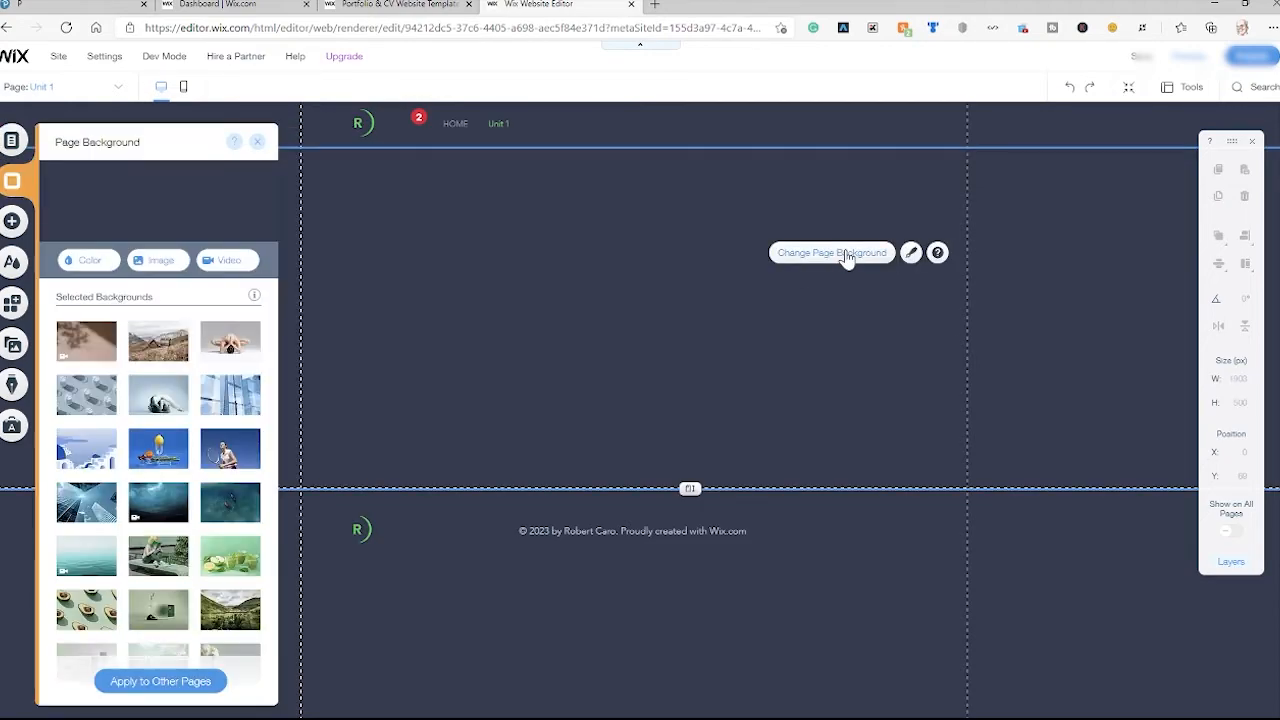
click(908, 254)
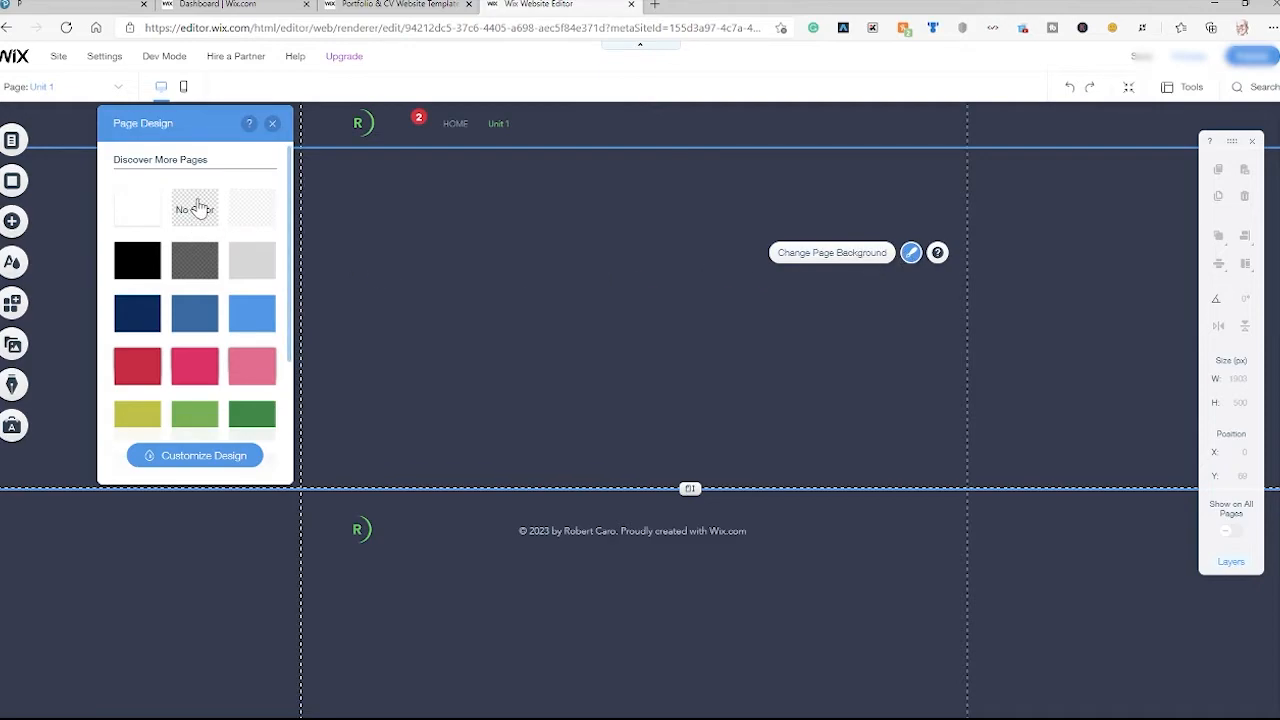
click(831, 258)
click(105, 262)
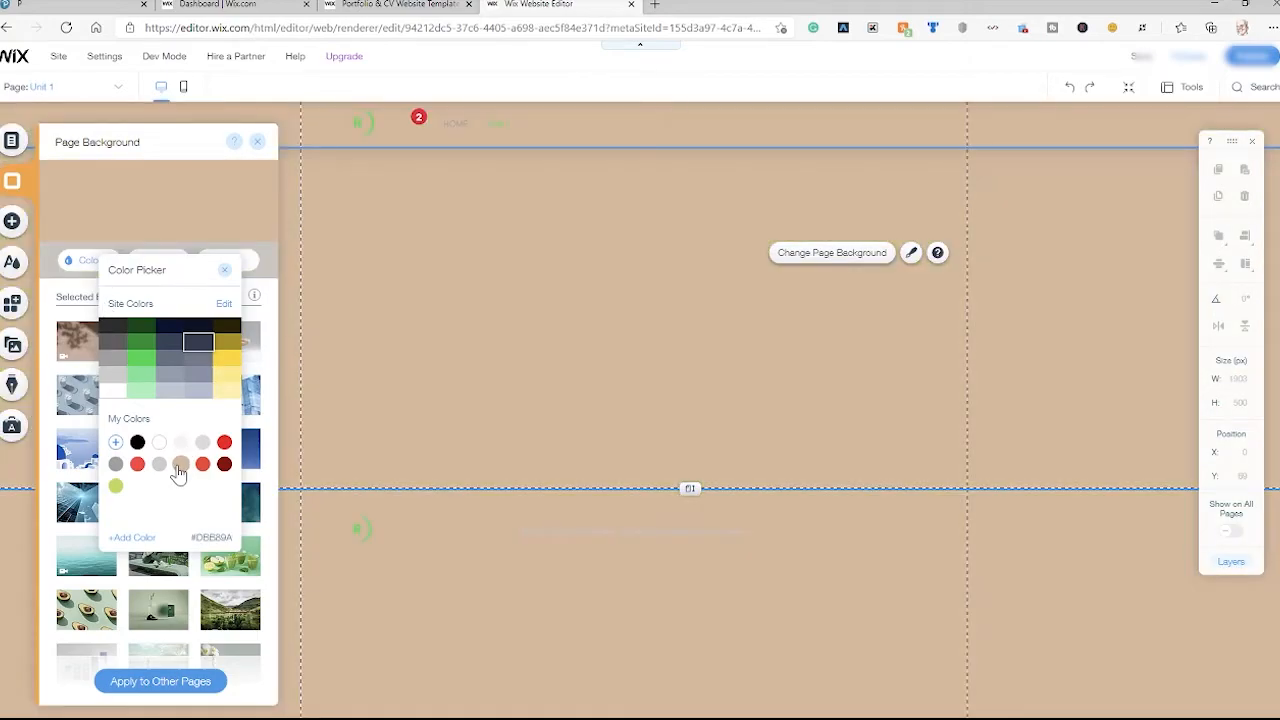
click(180, 466)
click(670, 360)
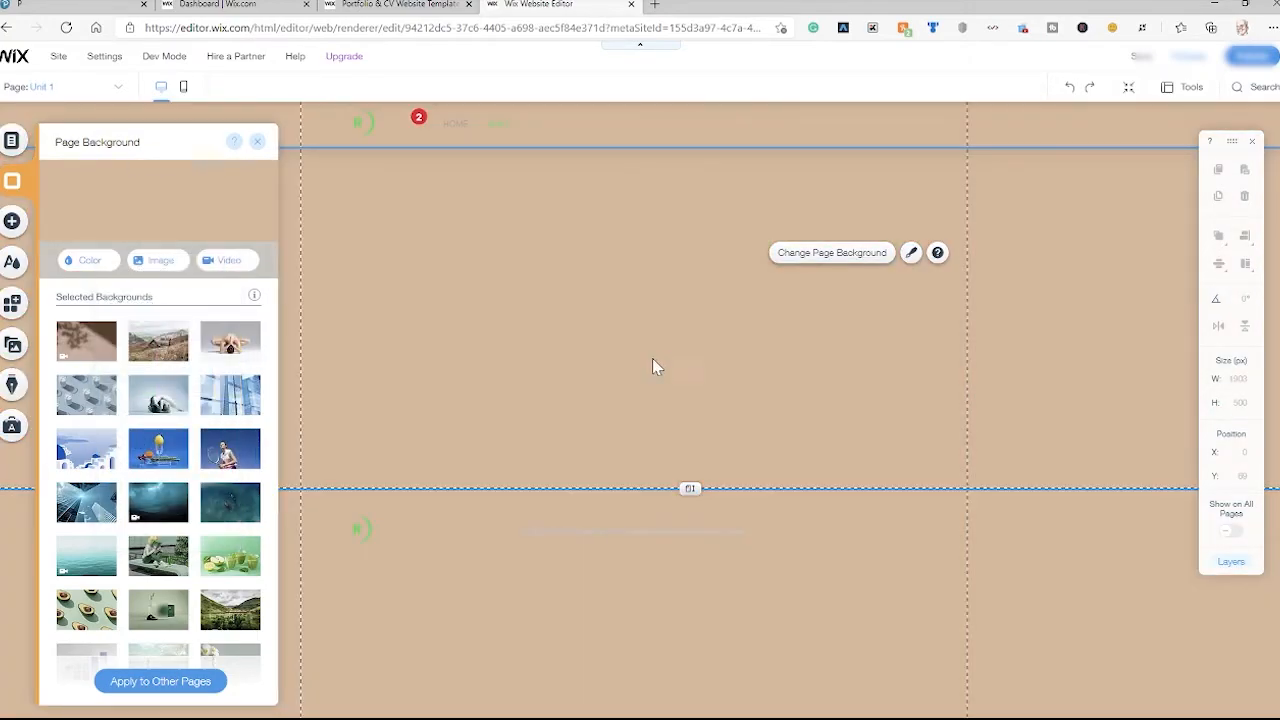
Reopen the header menu for management and add a second page named Unit 2.
click(576, 131)
click(576, 131)
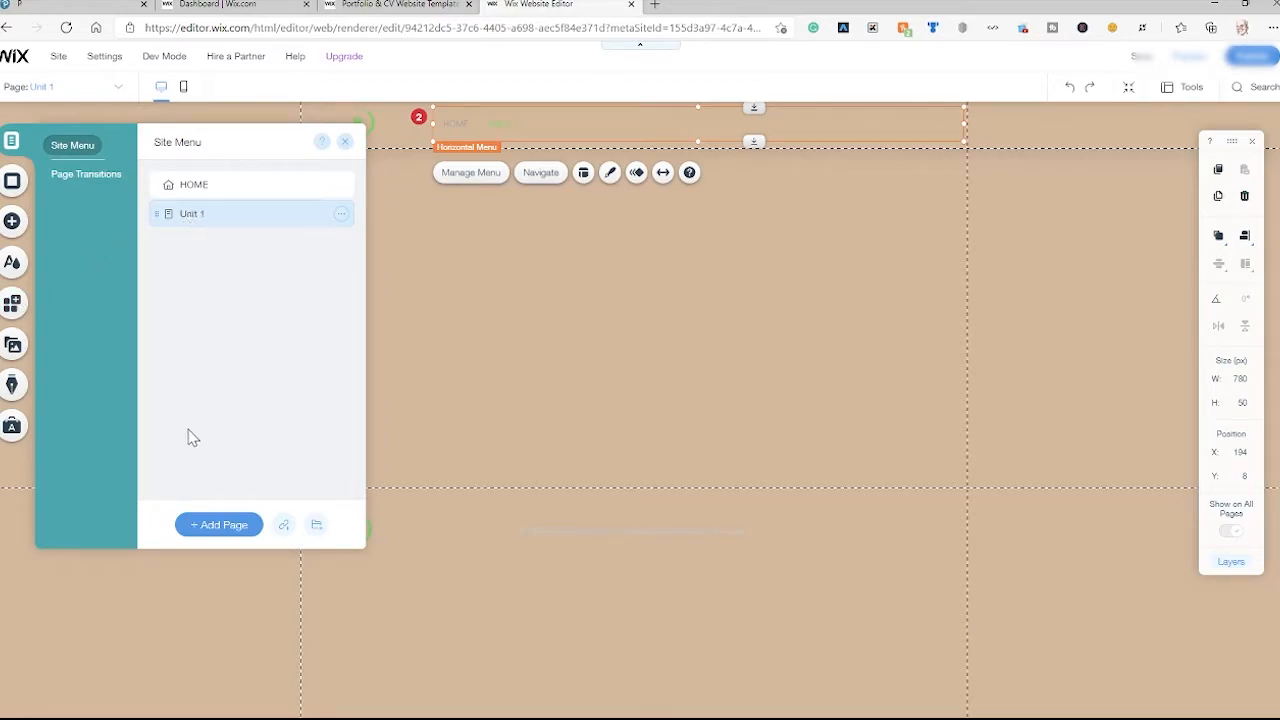
click(218, 525)
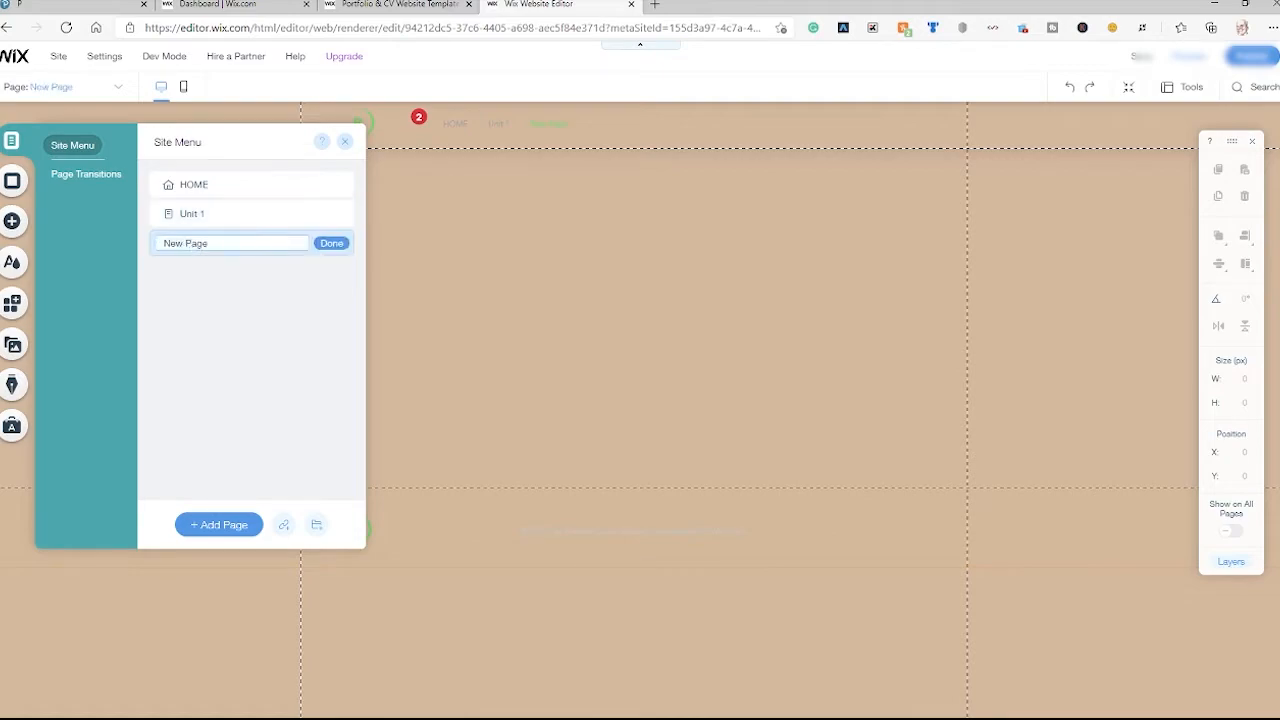
text(uni)
key(BackSpace)
key(BackSpace)
key(BackSpace)
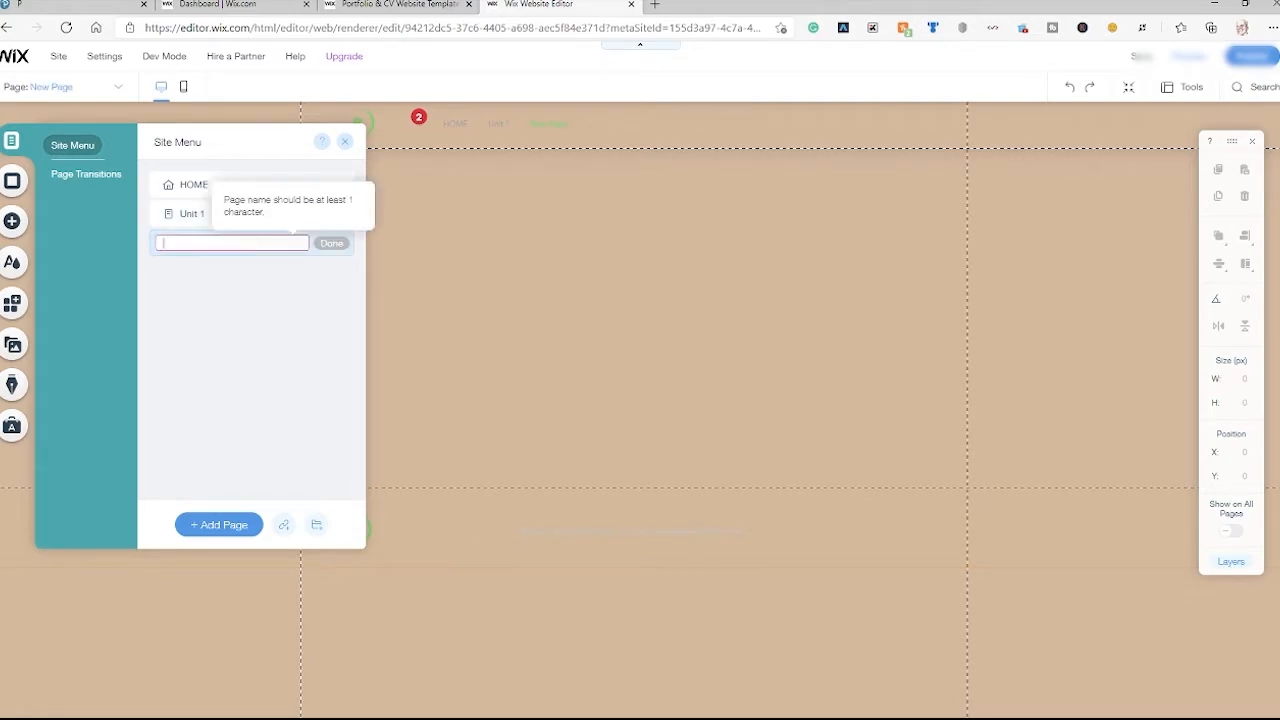
text(Unit )
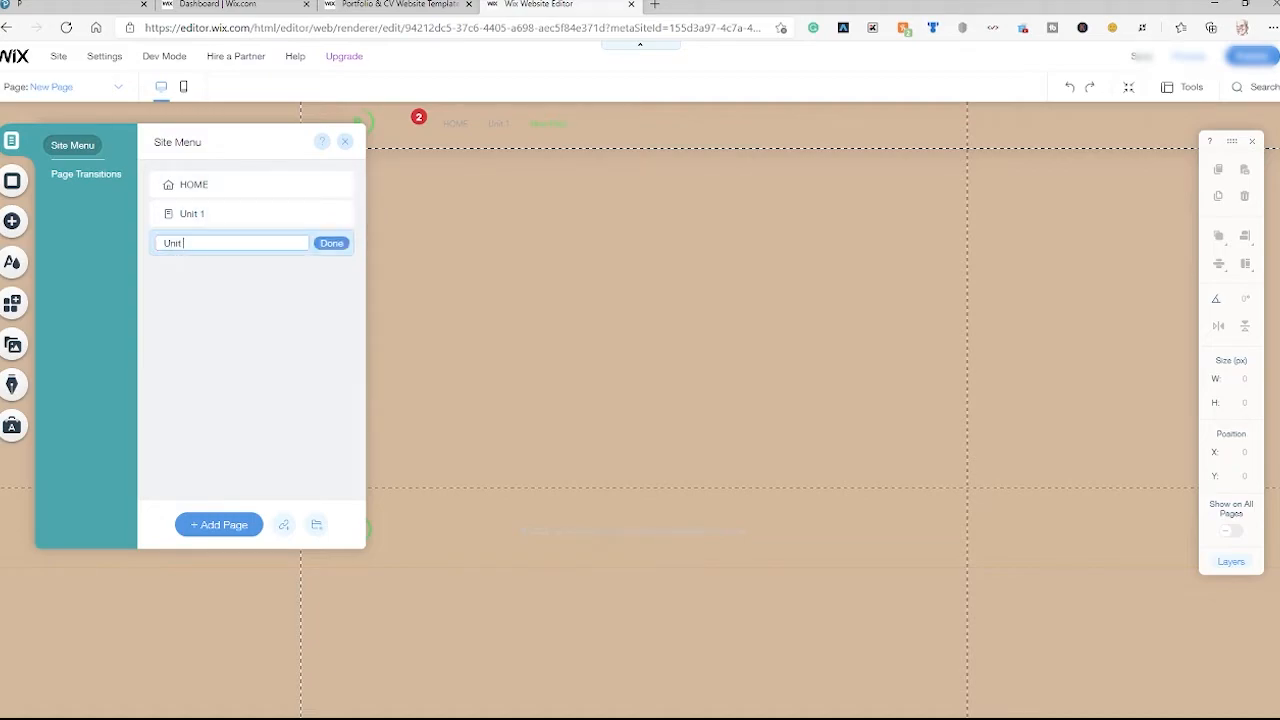
text(2)
key(Return)
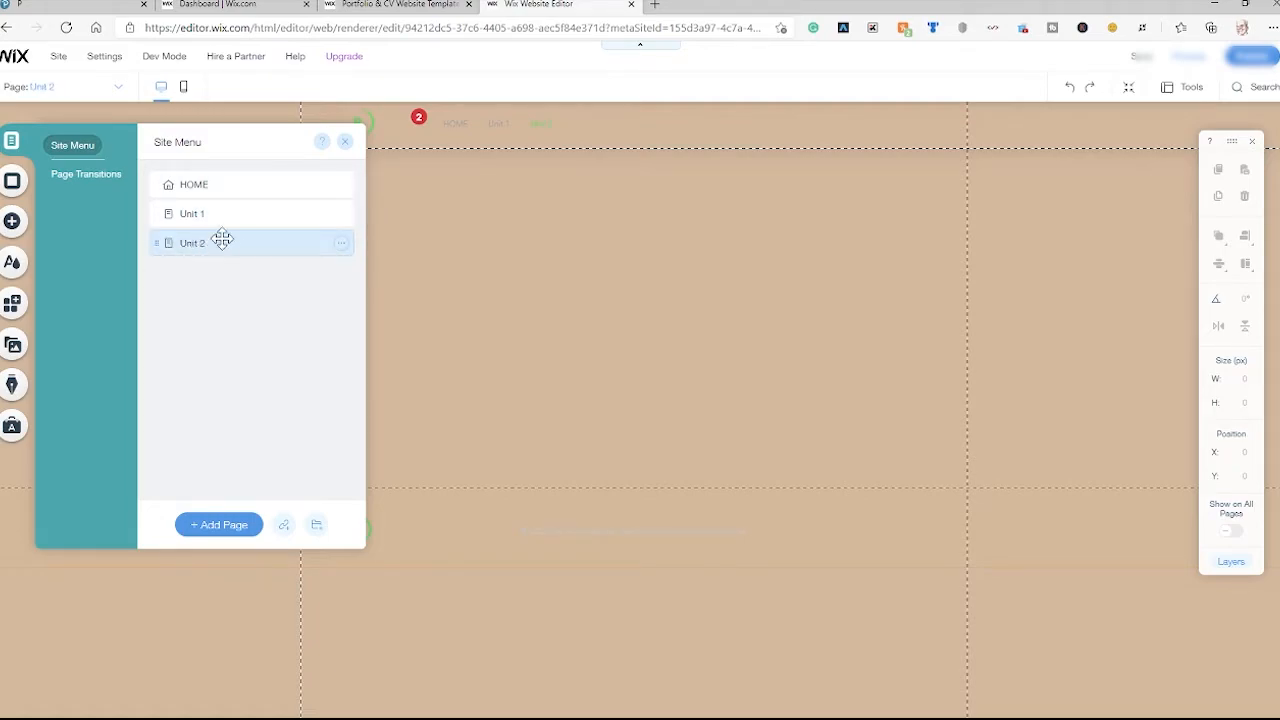
Duplicate the Unit 2 page and name the copy Unit 3.
click(281, 216)
click(286, 239)
click(277, 215)
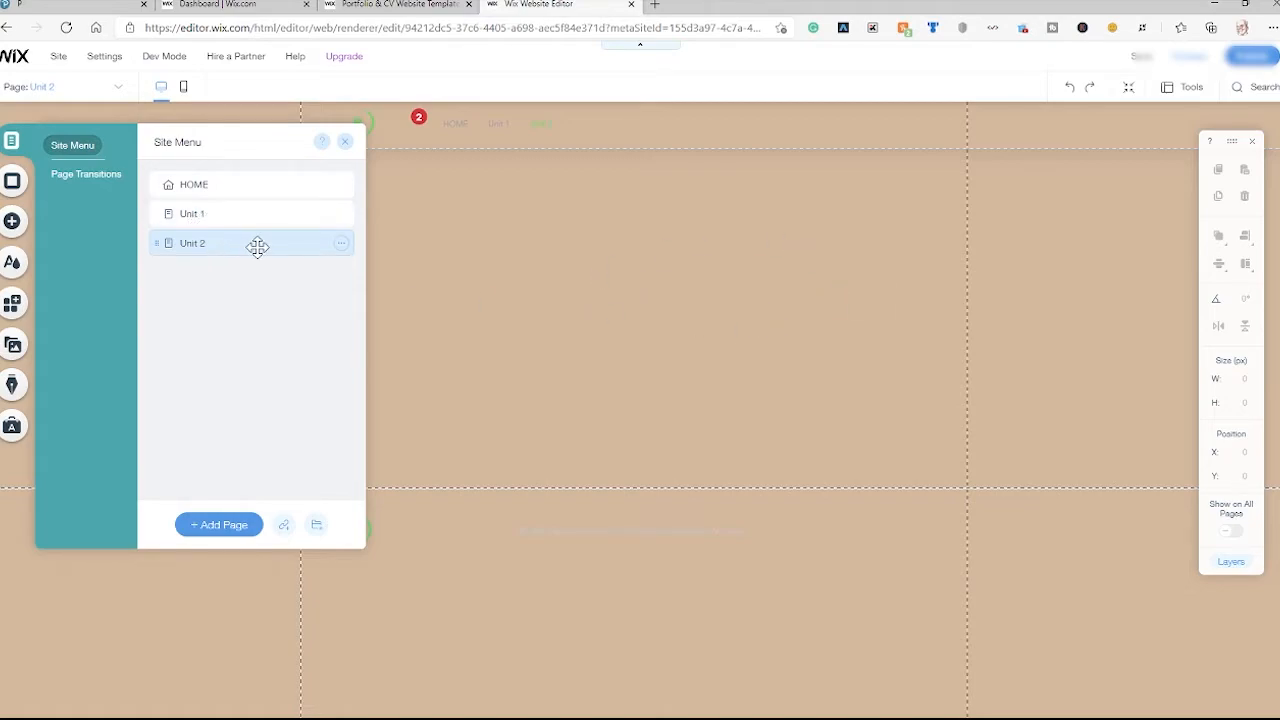
click(341, 246)
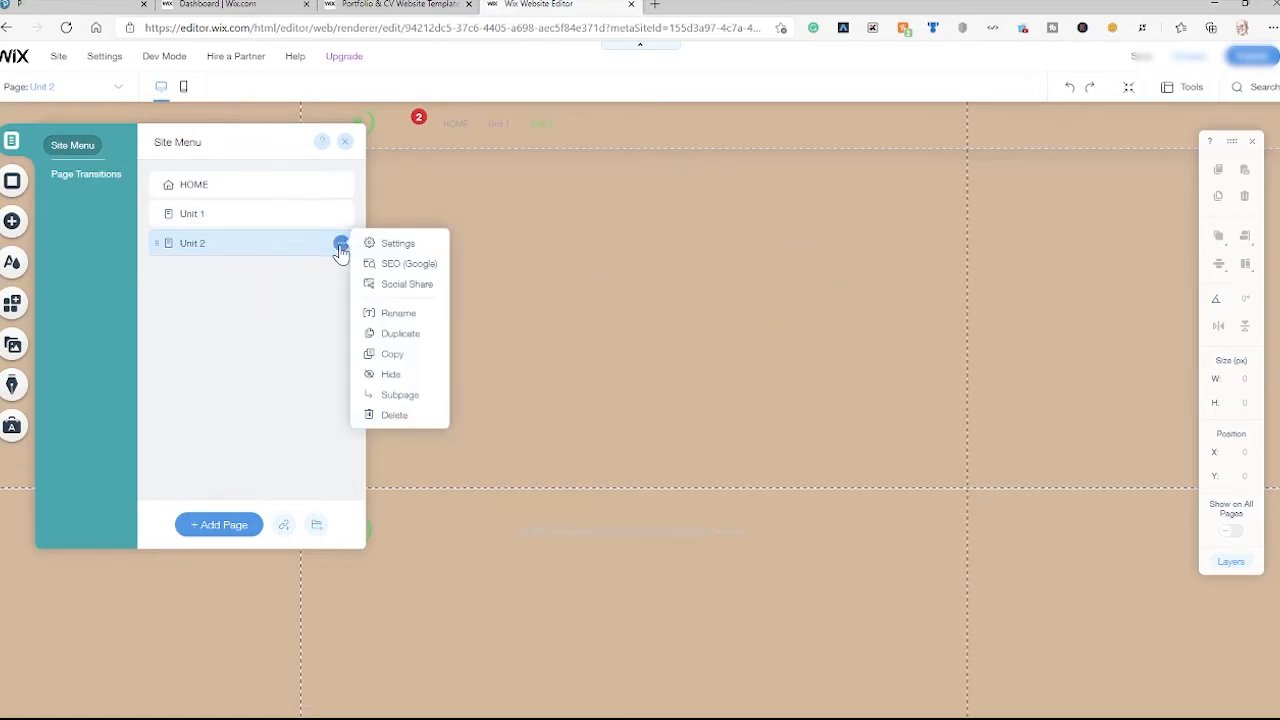
click(401, 334)
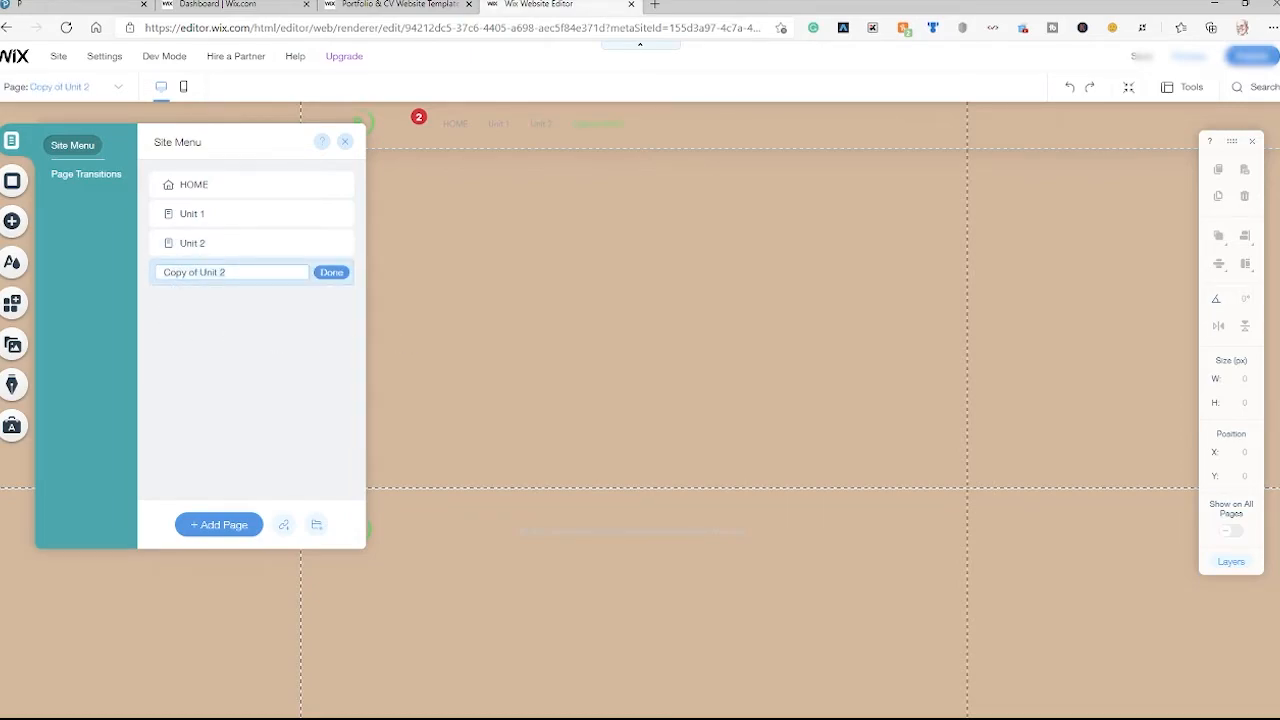
text(Unit 3)
key(Return)
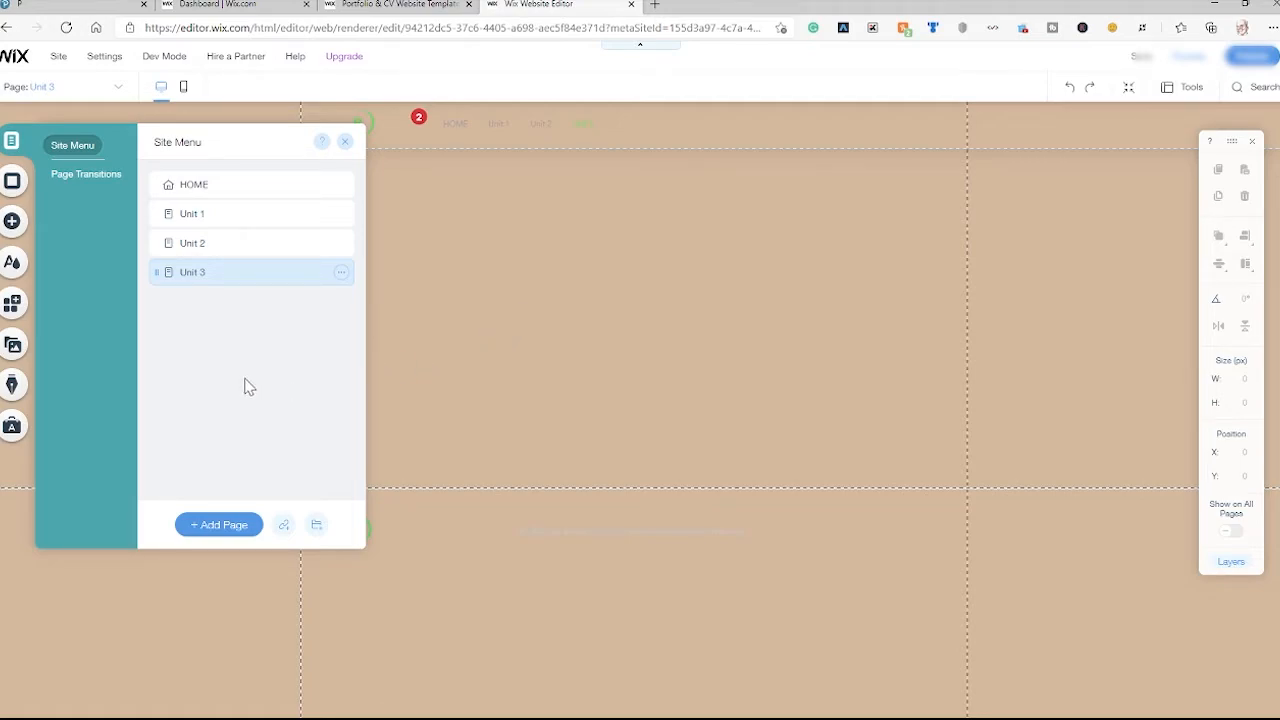
Add another page to the site menu and name it Units.
click(213, 530)
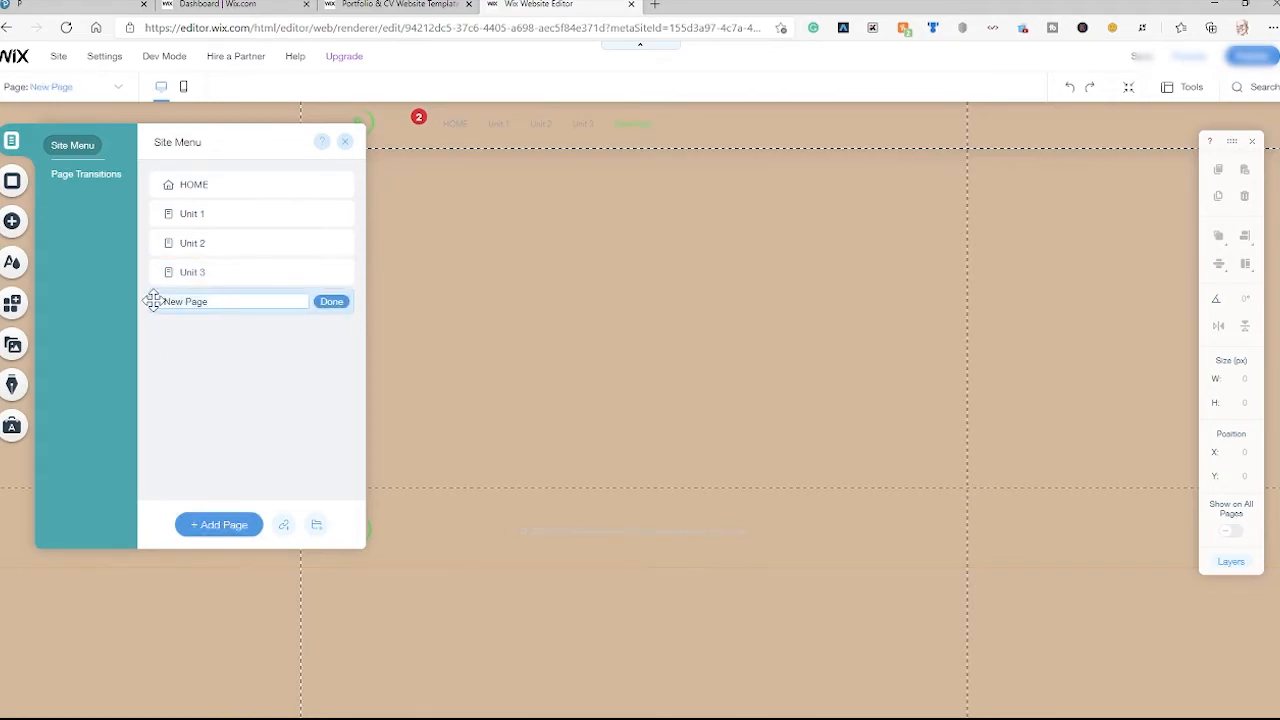
text(Units)
key(Return)
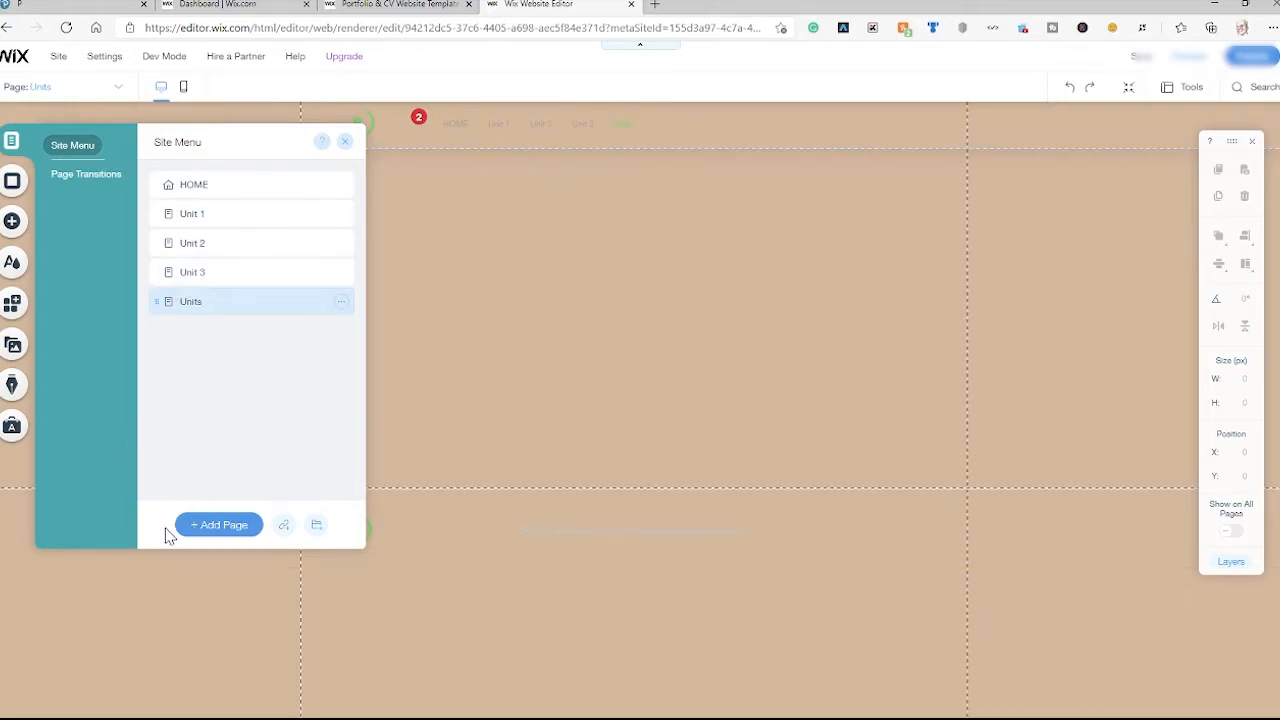
Add a page named Unit 10 and turn it into a subpage of Units.
click(219, 525)
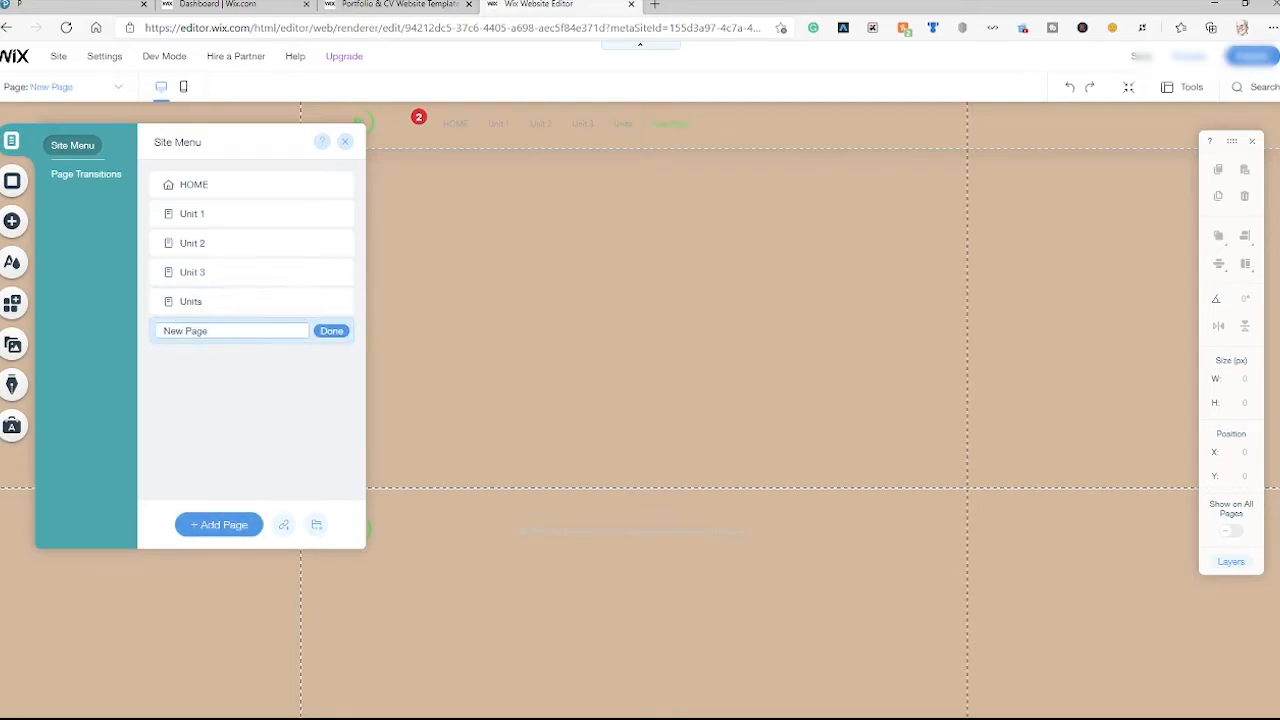
text(Unit 10)
click(330, 331)
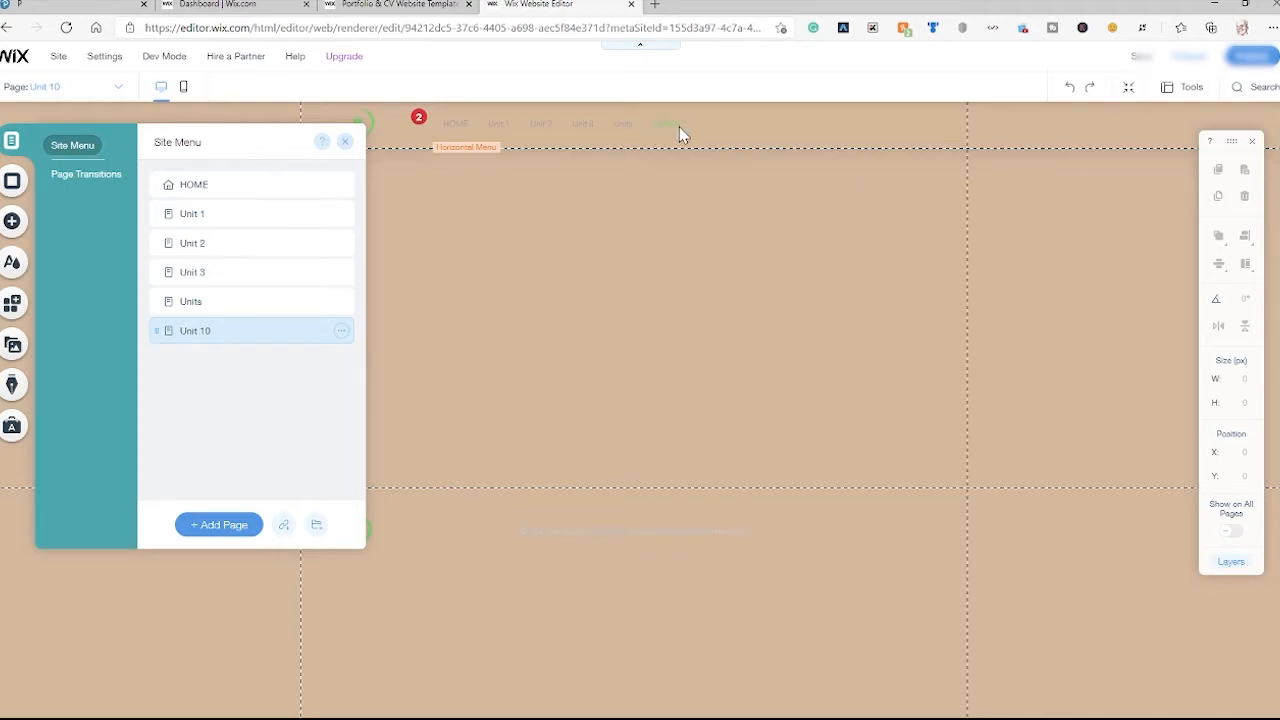
click(340, 336)
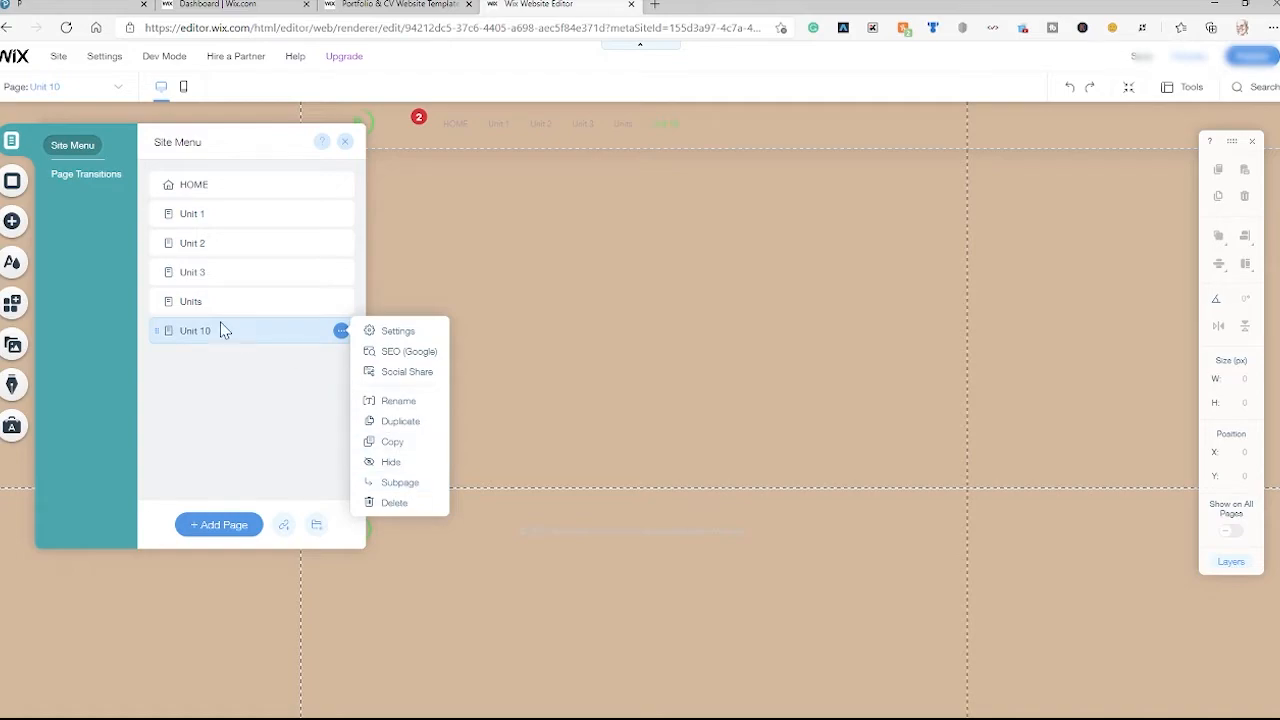
click(408, 485)
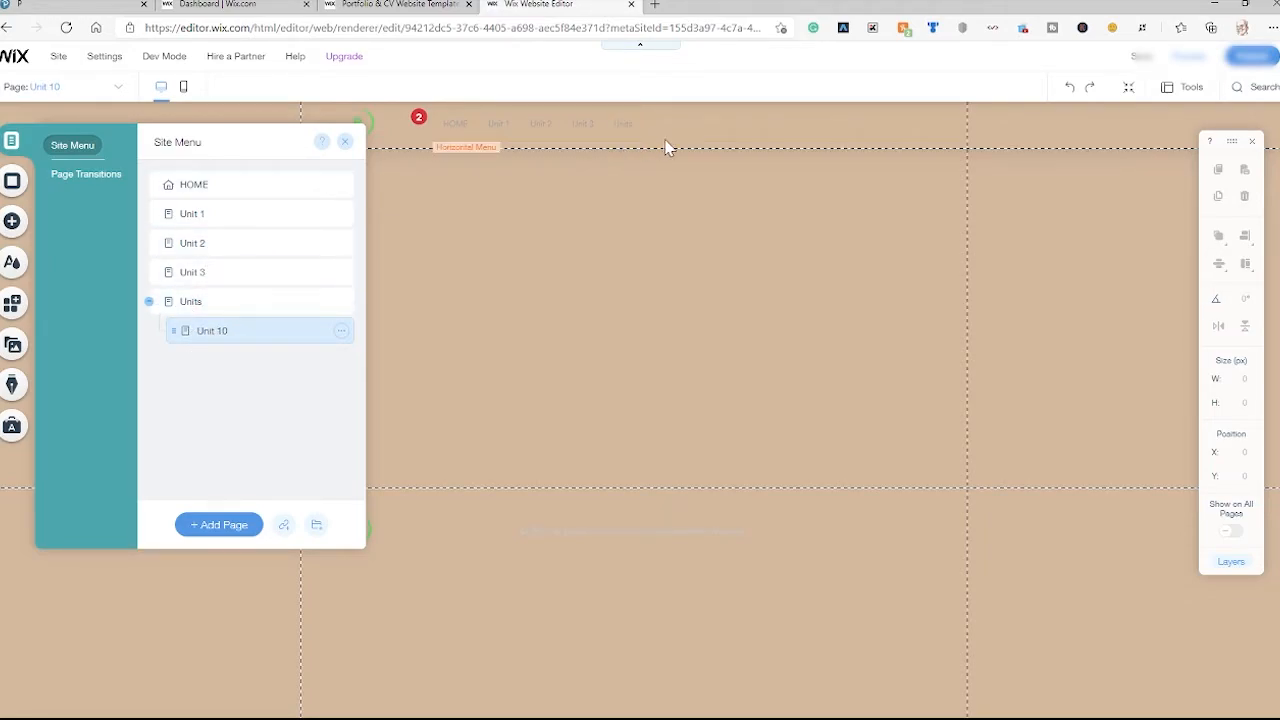
Close the site menu, preview the site with its new menu structure and return to the editor.
click(755, 196)
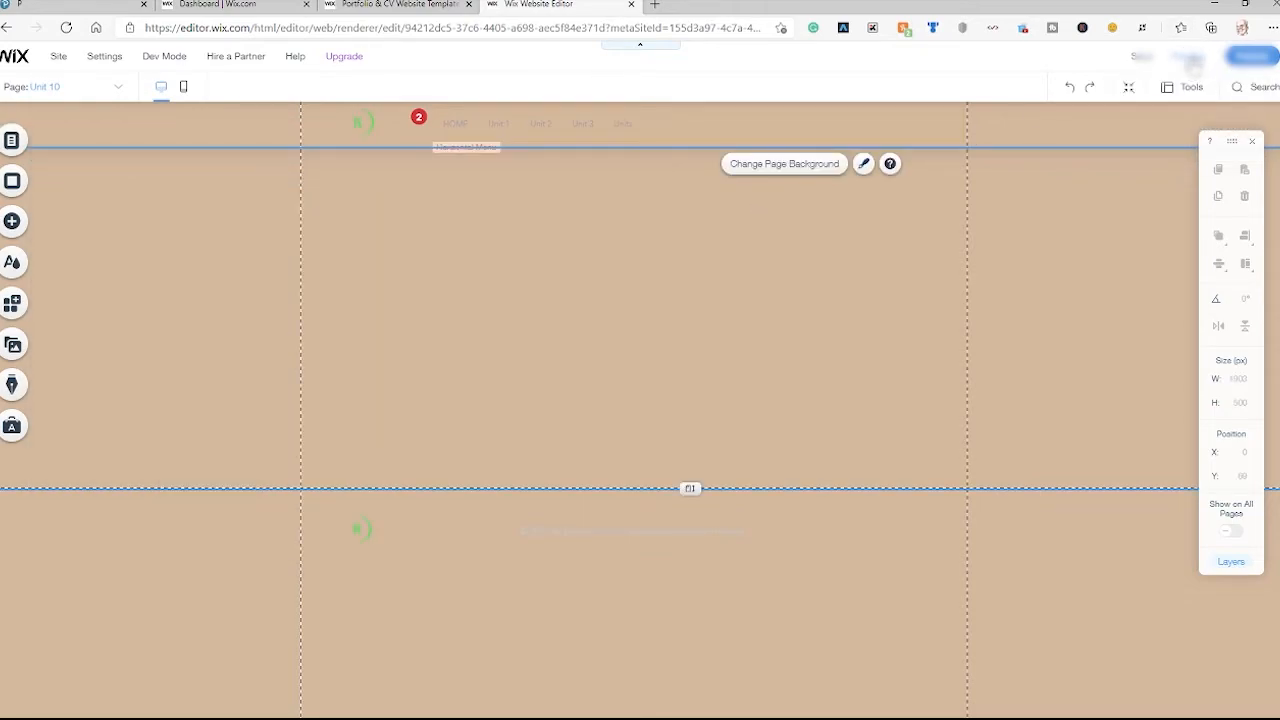
click(1190, 60)
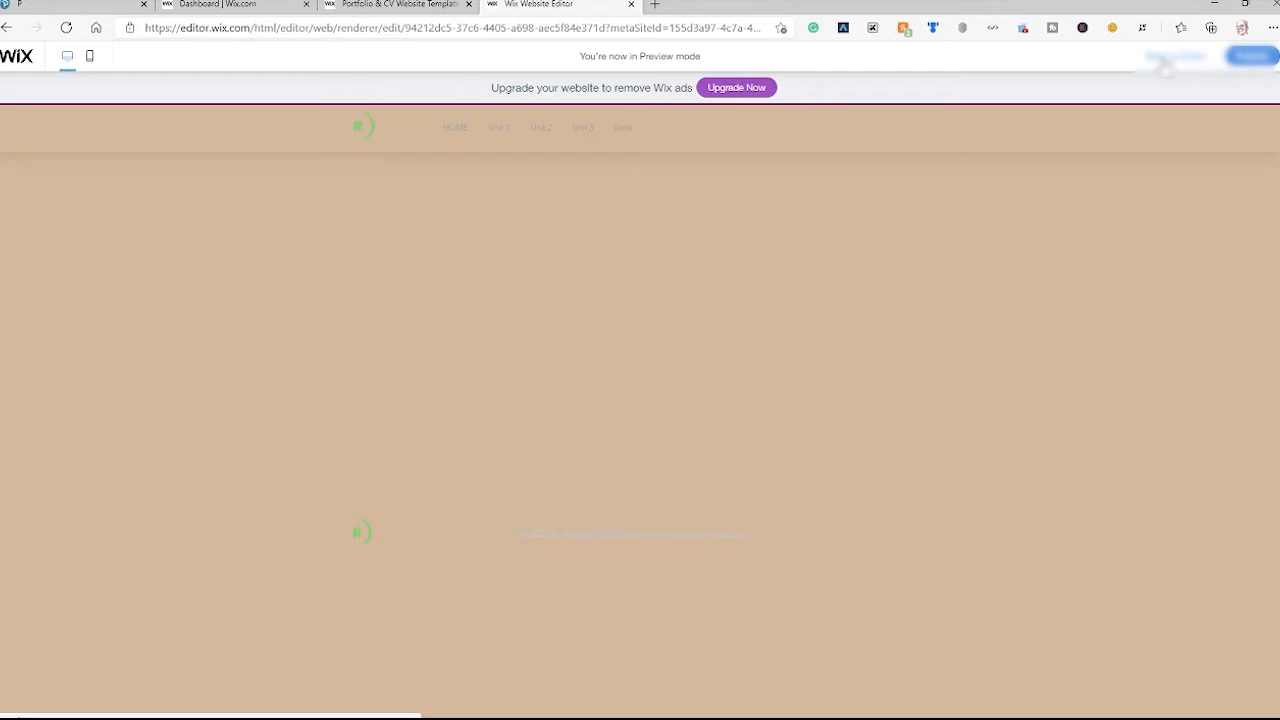
click(1166, 58)
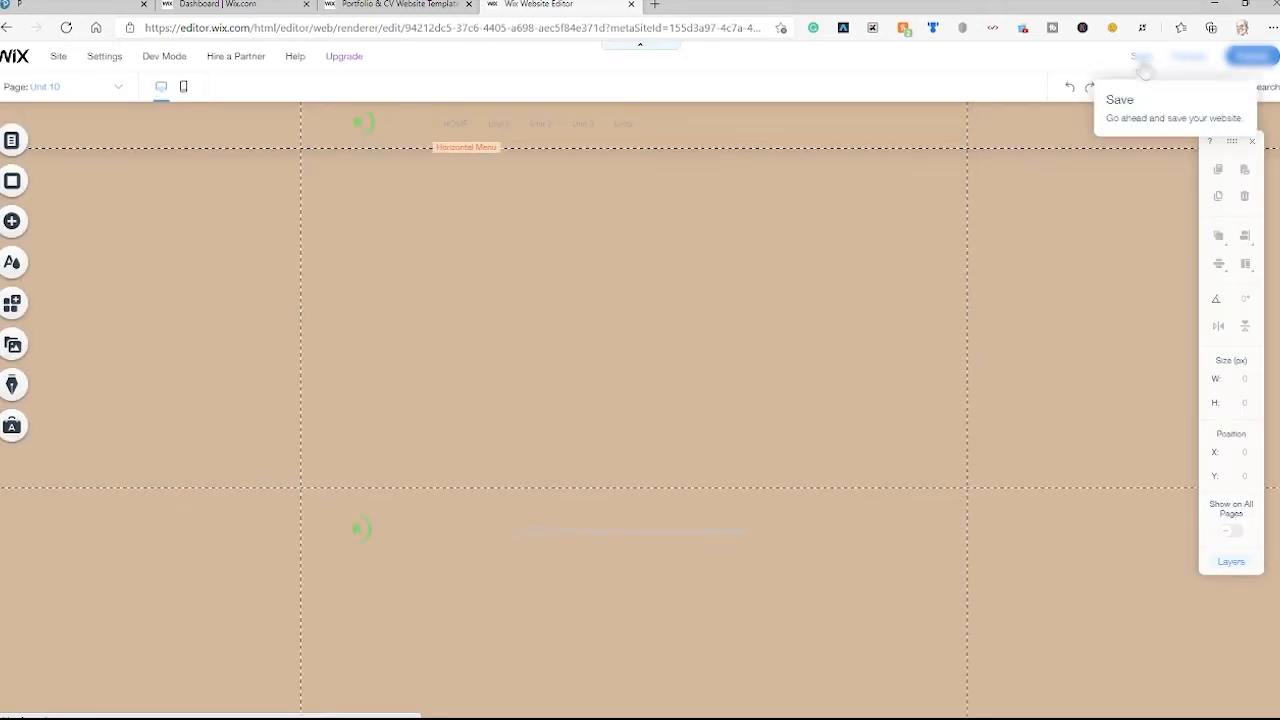
Save the site under the free Wix.com domain with the address ending my-site-1 and dismiss the saved-site dialog.
click(1142, 60)
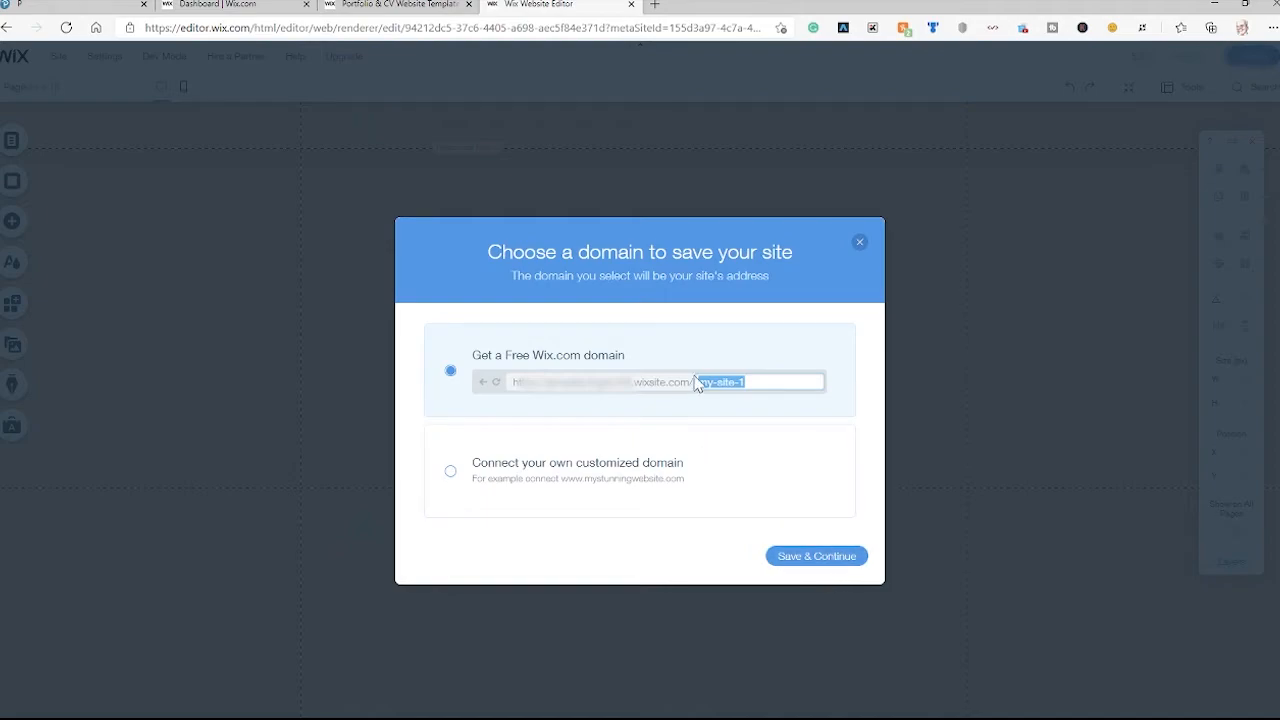
click(778, 564)
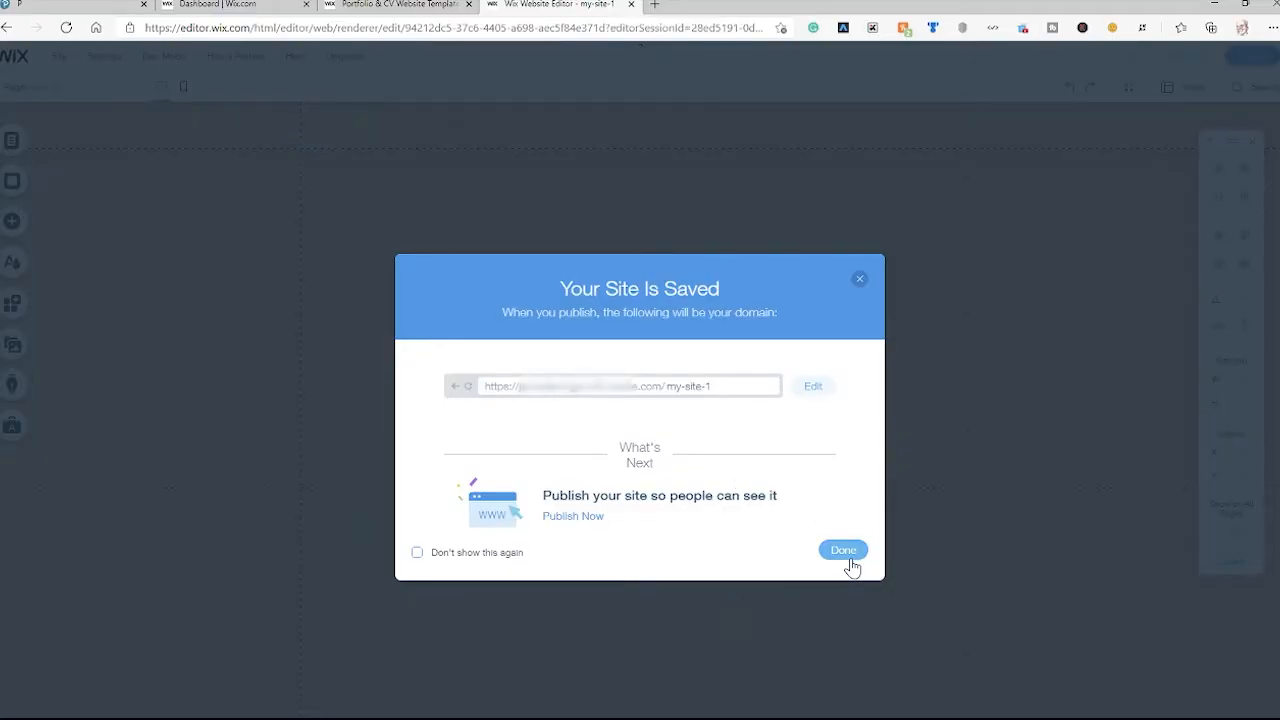
click(859, 281)
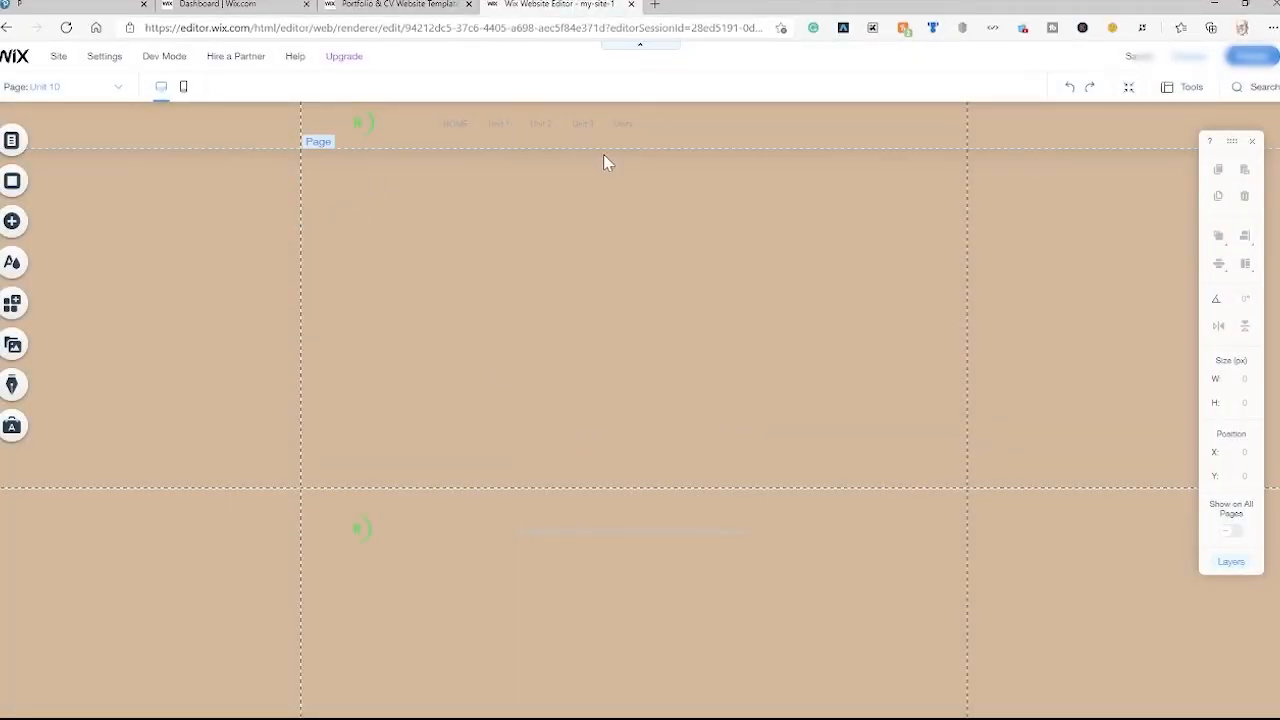
Open the Unit 1 page for editing from the site menu and close the menu.
double_click(658, 137)
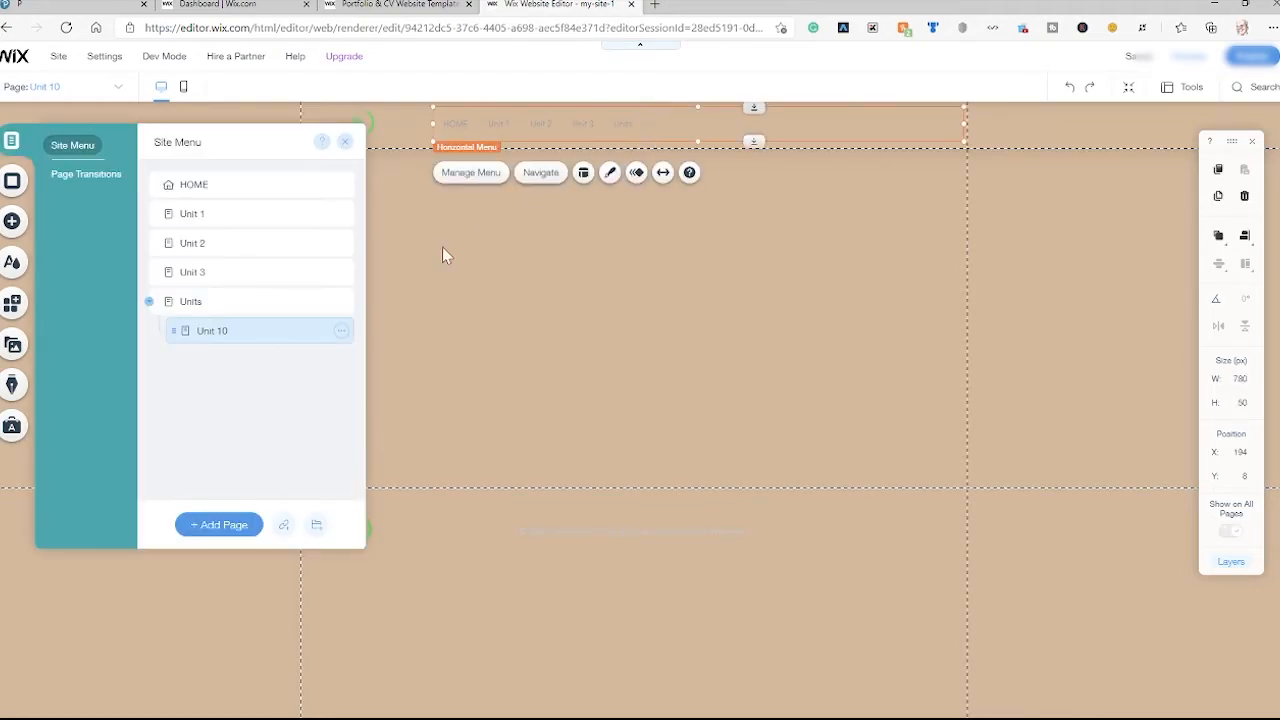
click(205, 275)
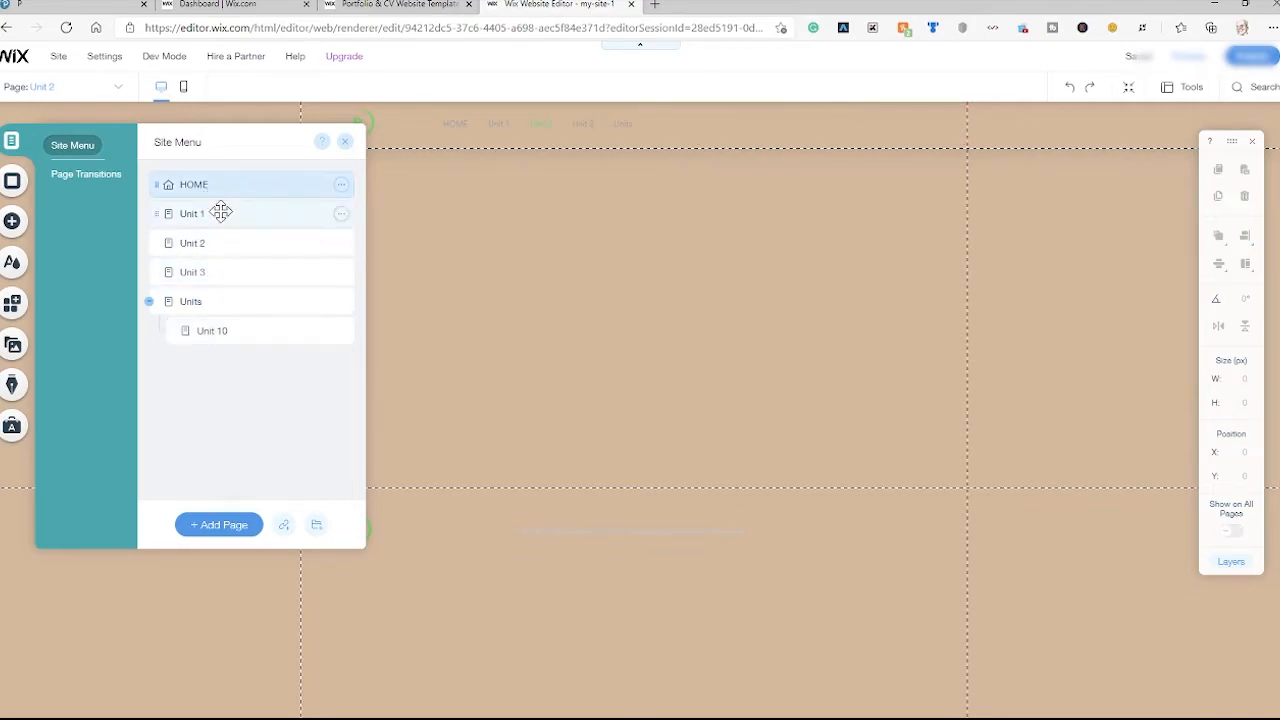
click(222, 212)
click(281, 243)
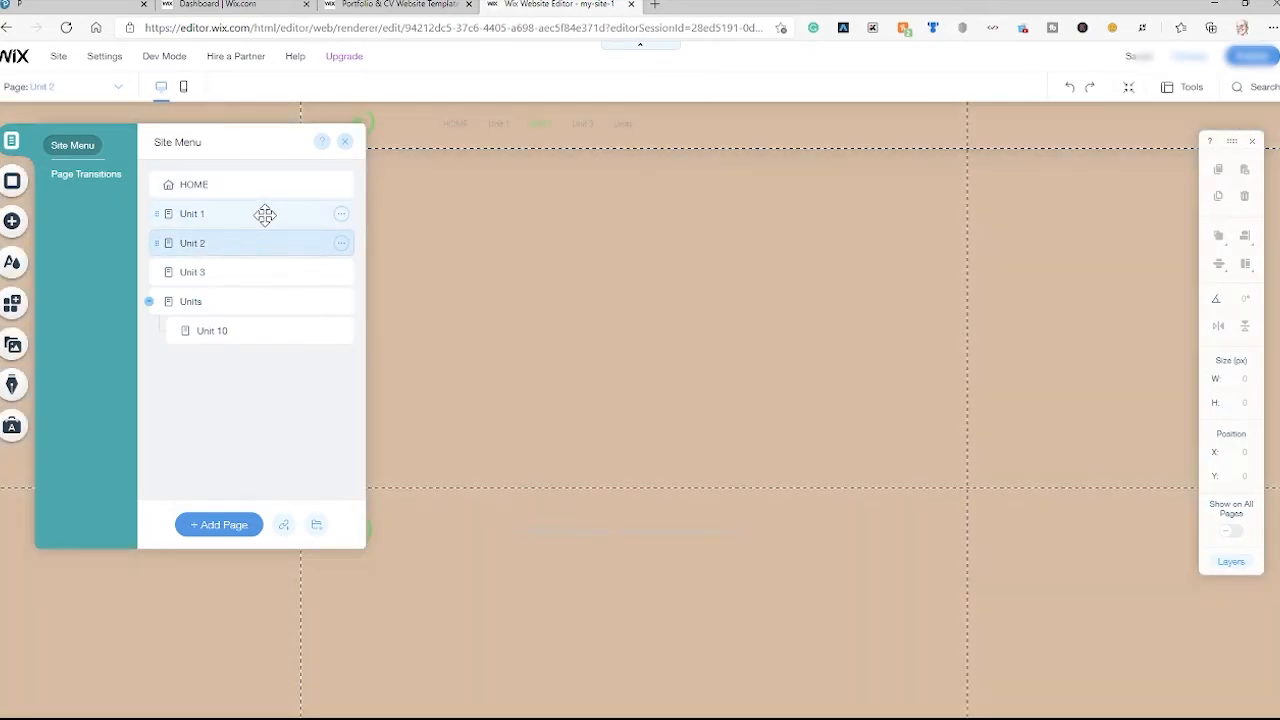
click(265, 215)
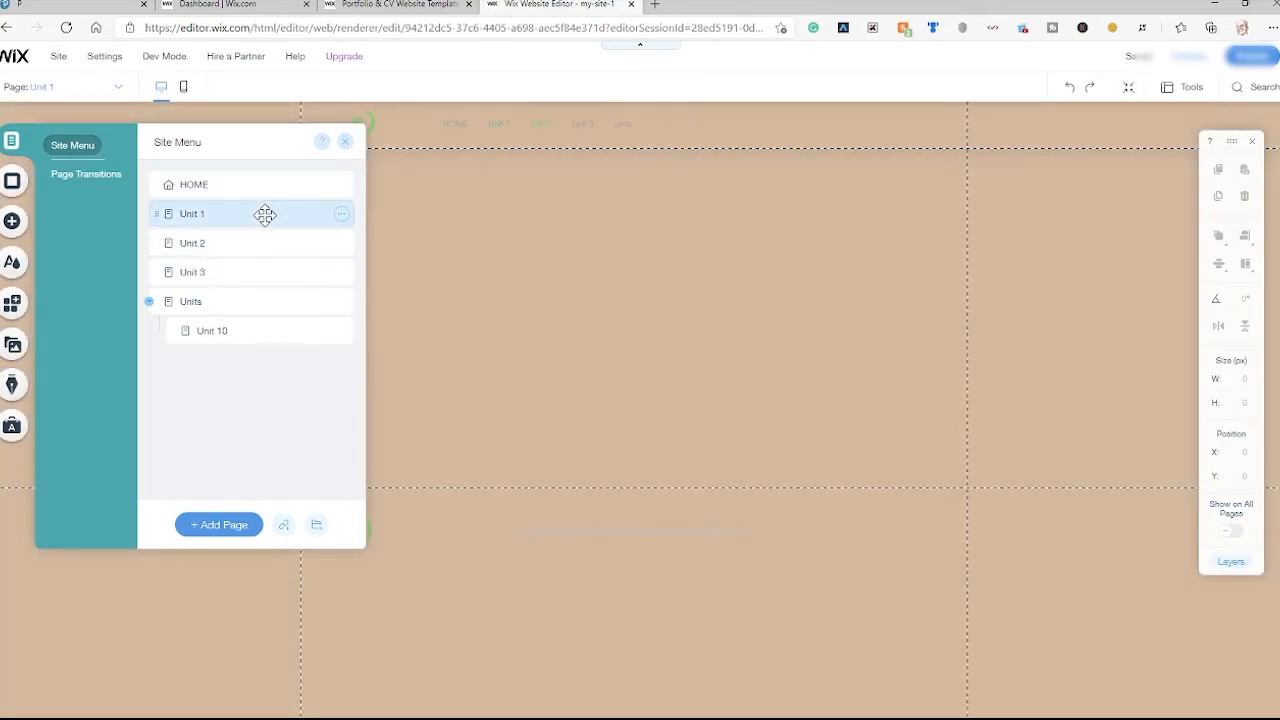
click(345, 145)
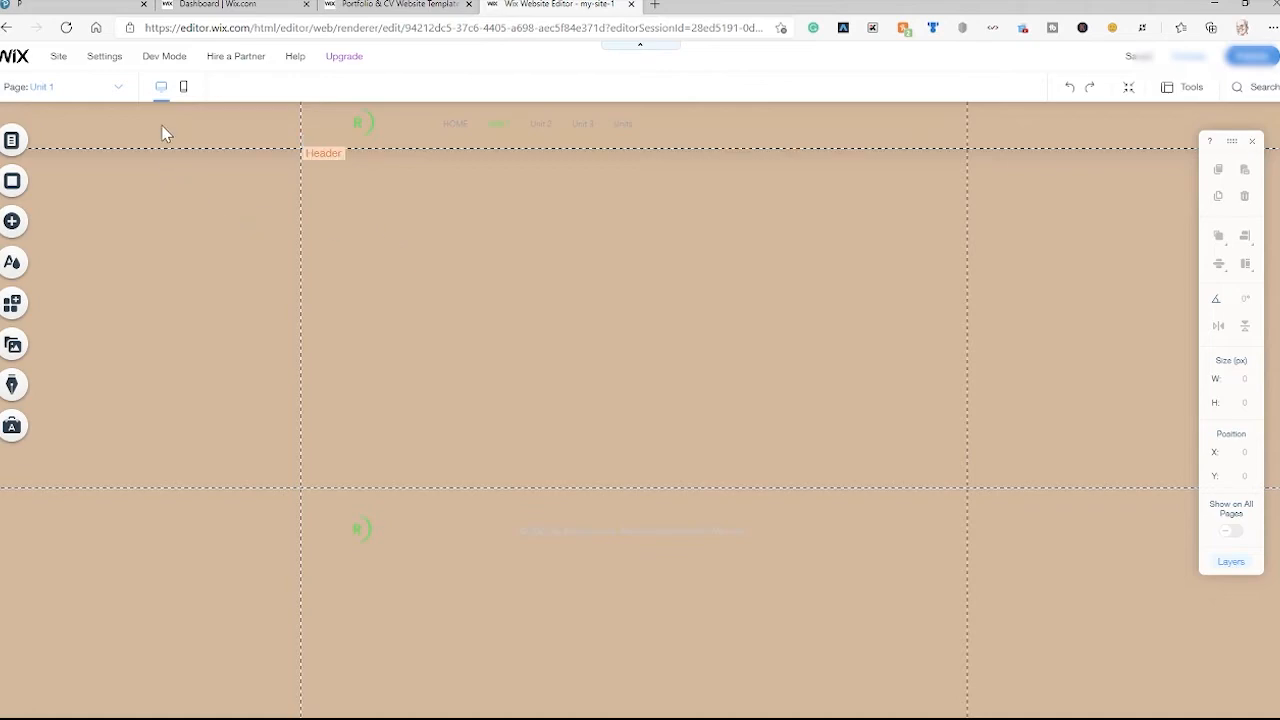
Switch to the Pearson BTEC specification PDF and view its cover page.
click(92, 6)
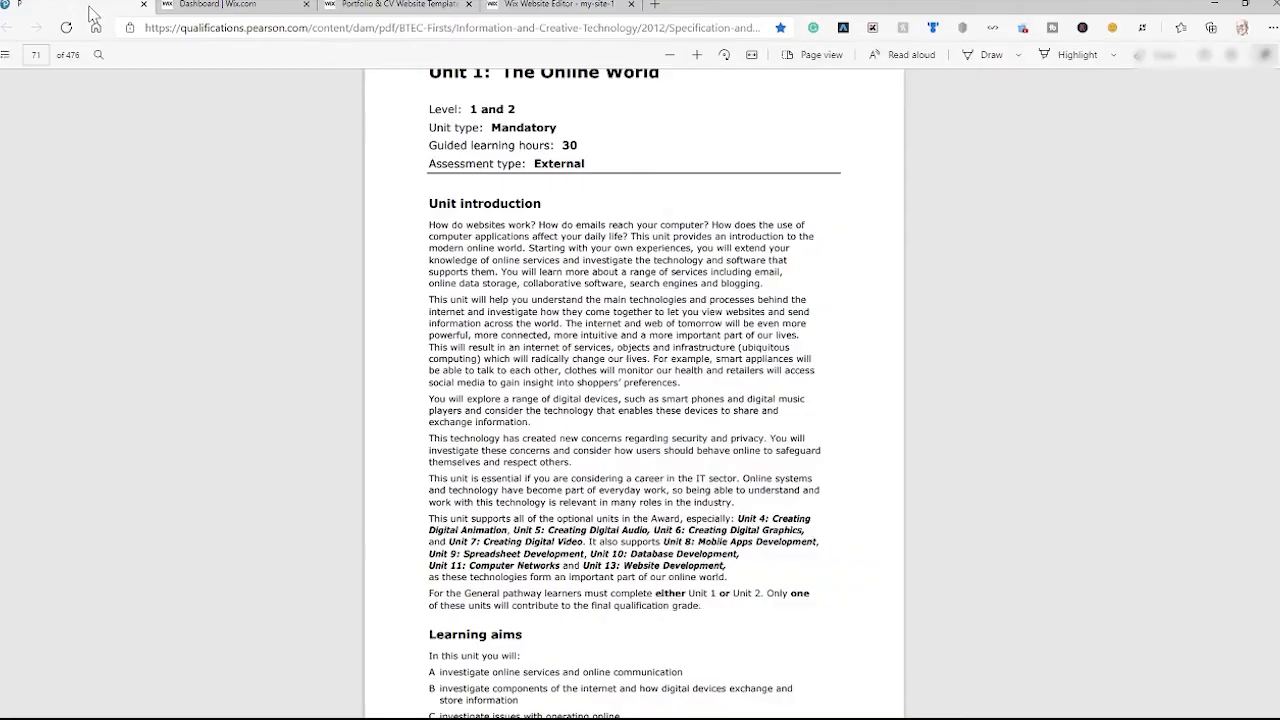
scroll(634, 400, up, 3)
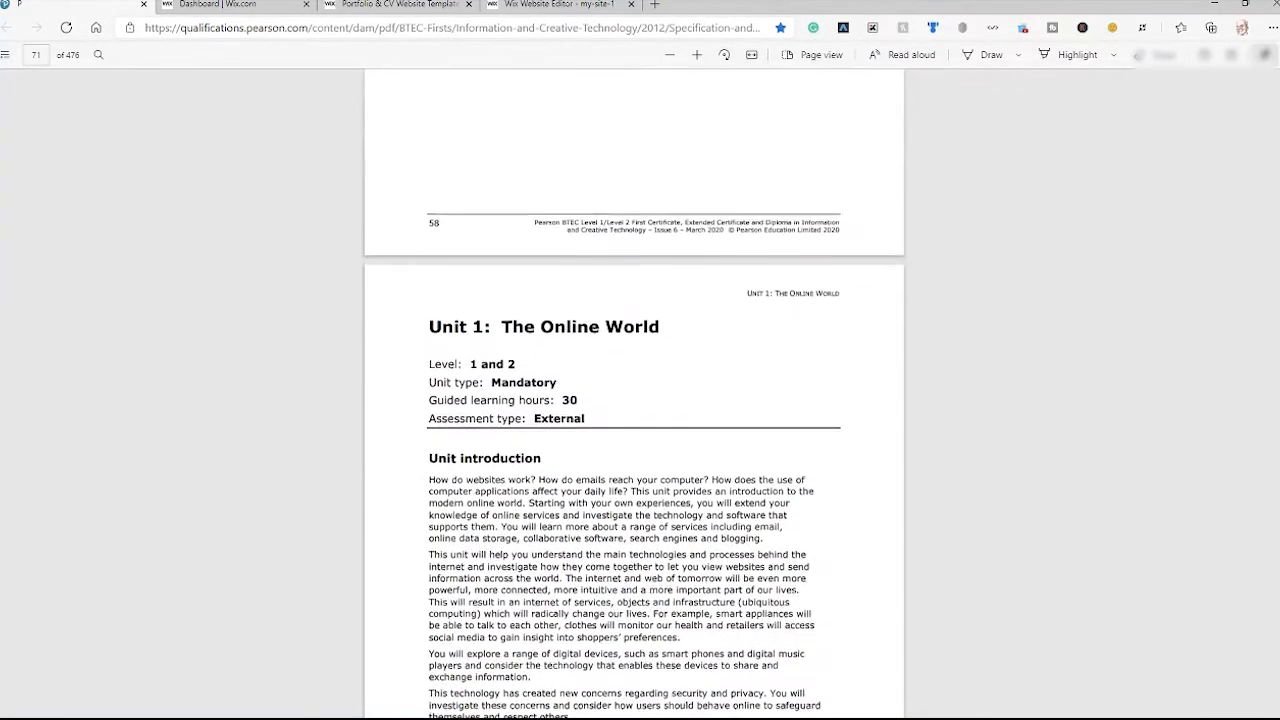
key(ctrl+Home)
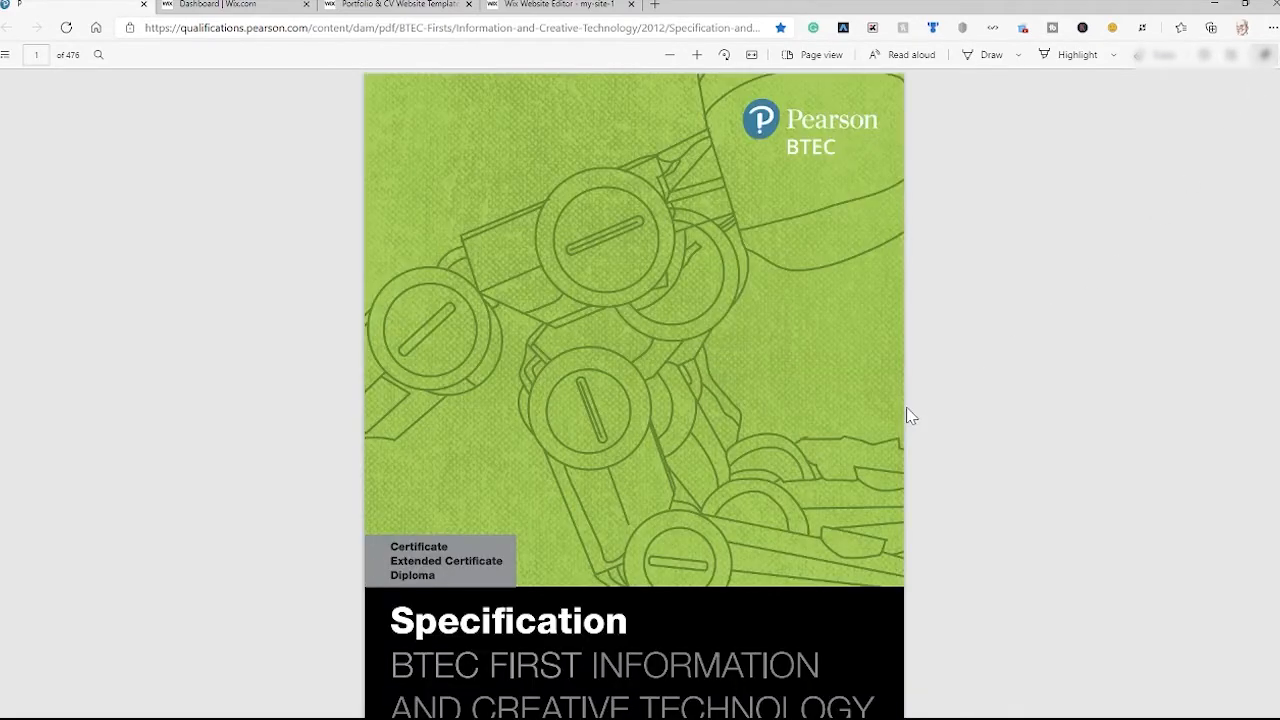
scroll(1032, 463, down, 2)
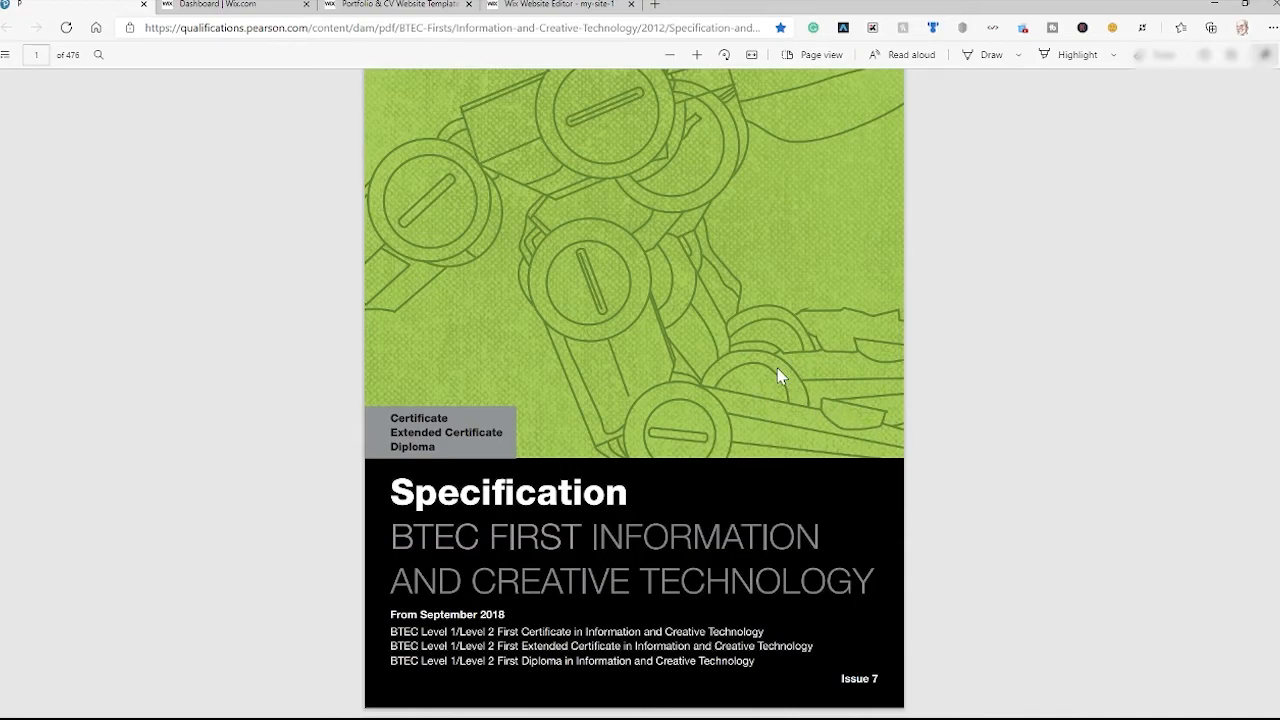
Search the specification for "unit 13" and go to the introduction of Unit 13: Website Development.
key(ctrl+f)
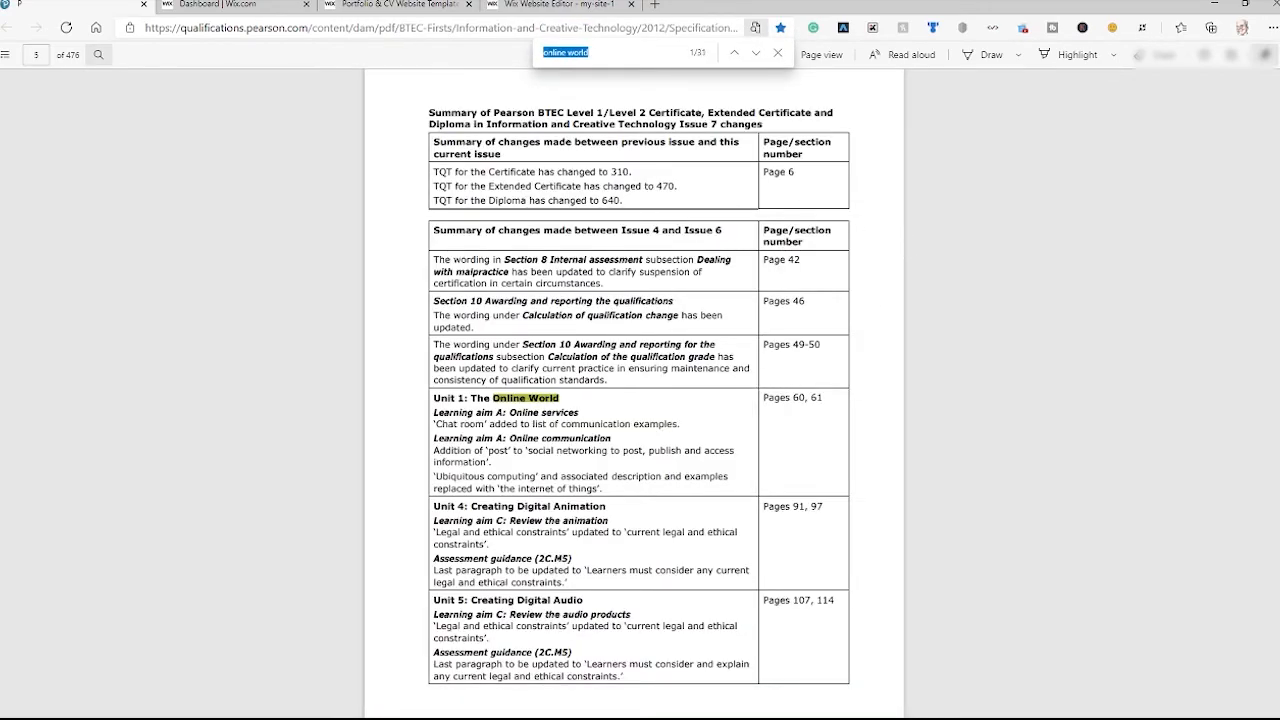
text(unit 13)
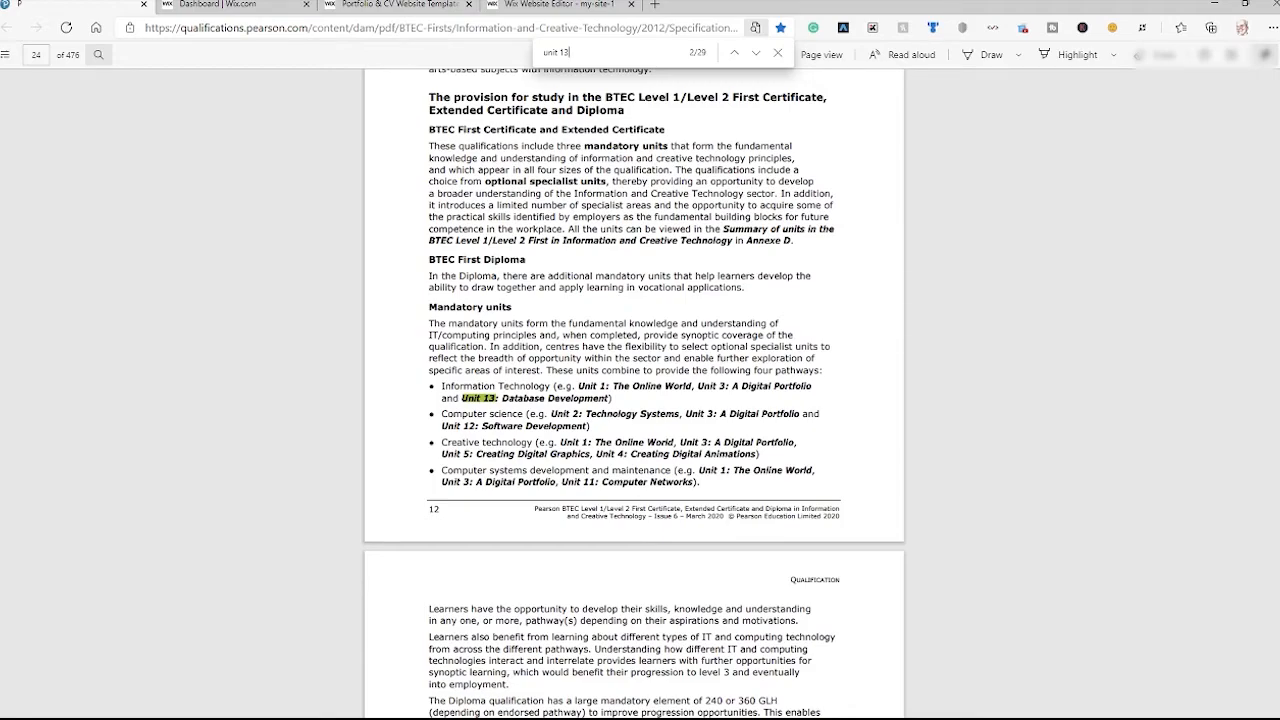
key(Return)
key(Return)
key(Return)
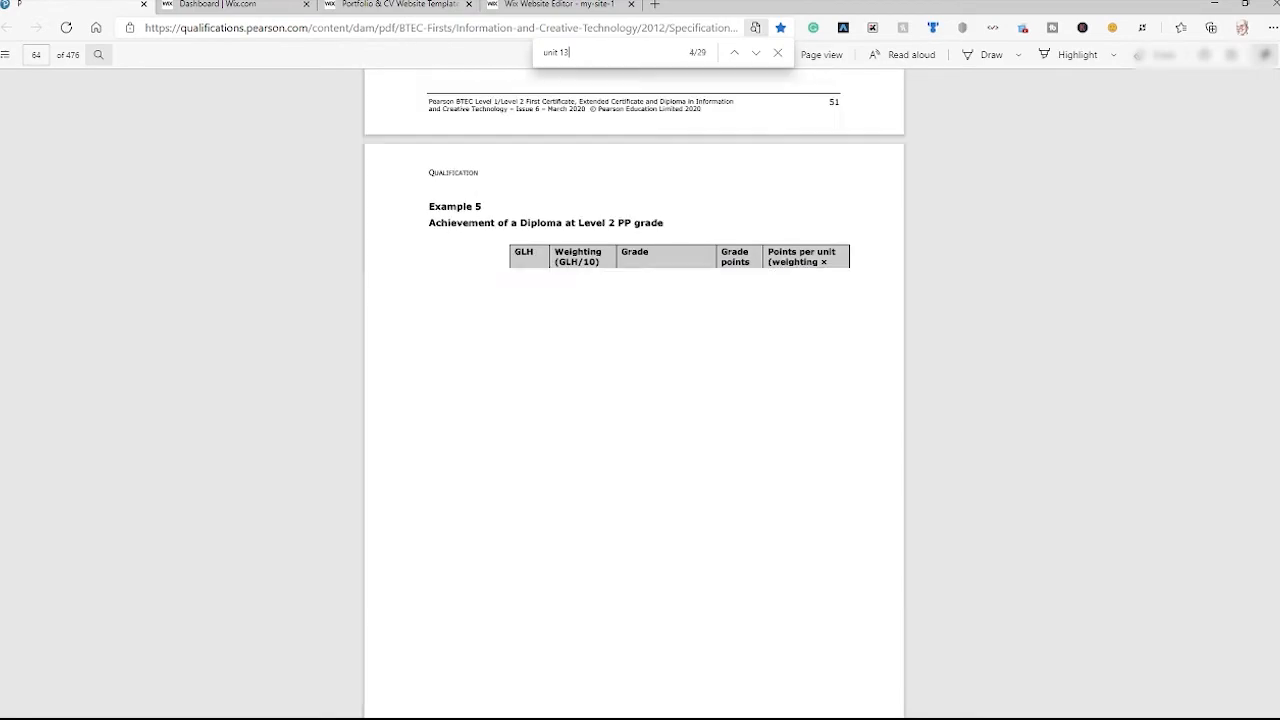
key(Return)
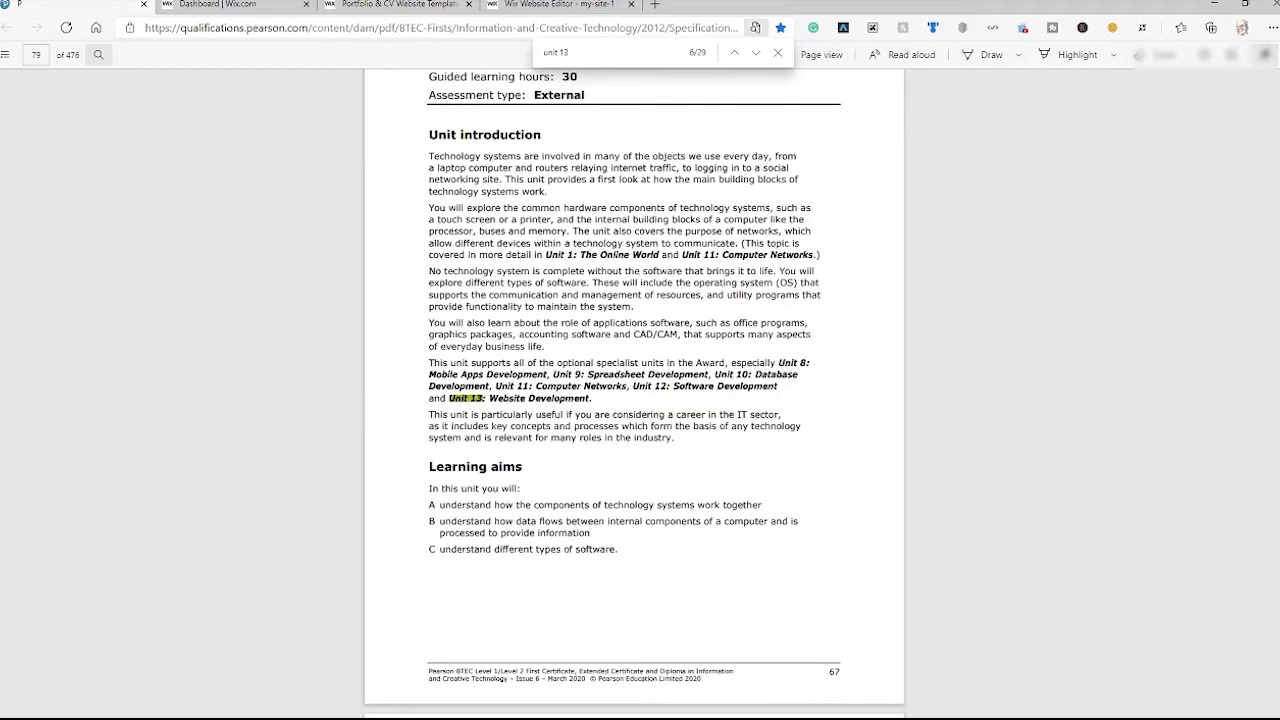
key(Return)
key(Return)
key(Return)
key(Return)
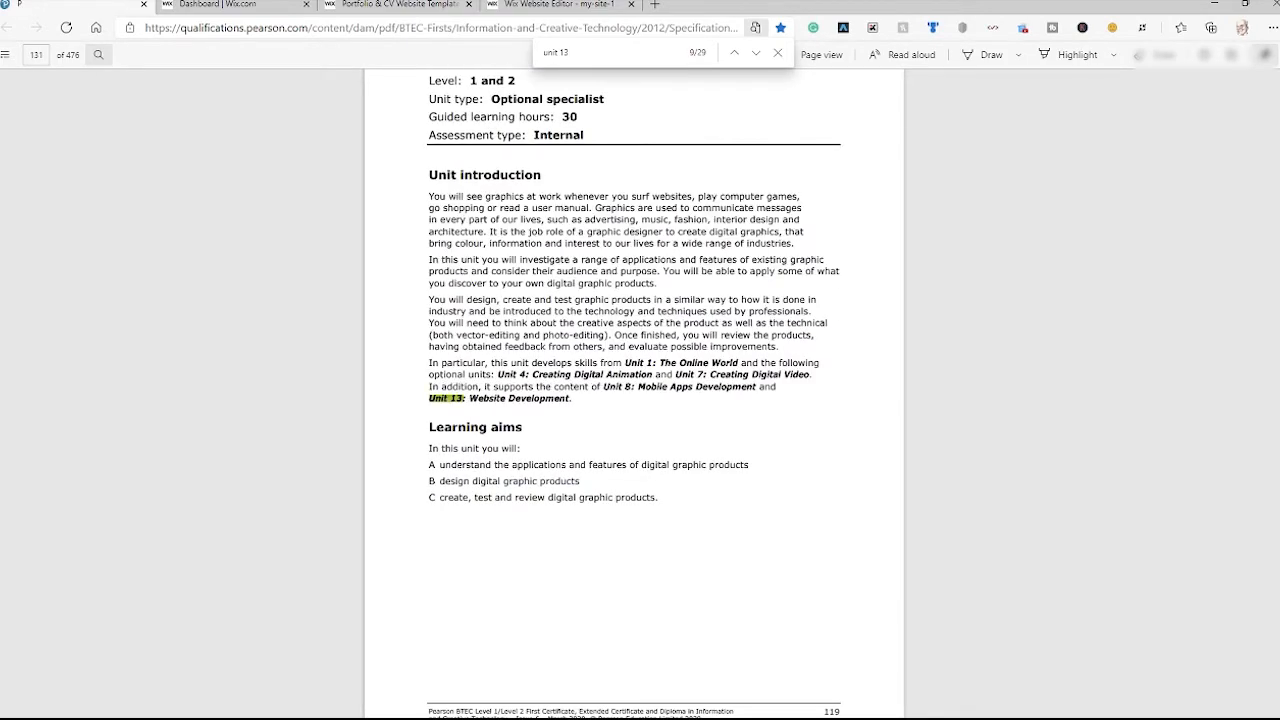
key(Return)
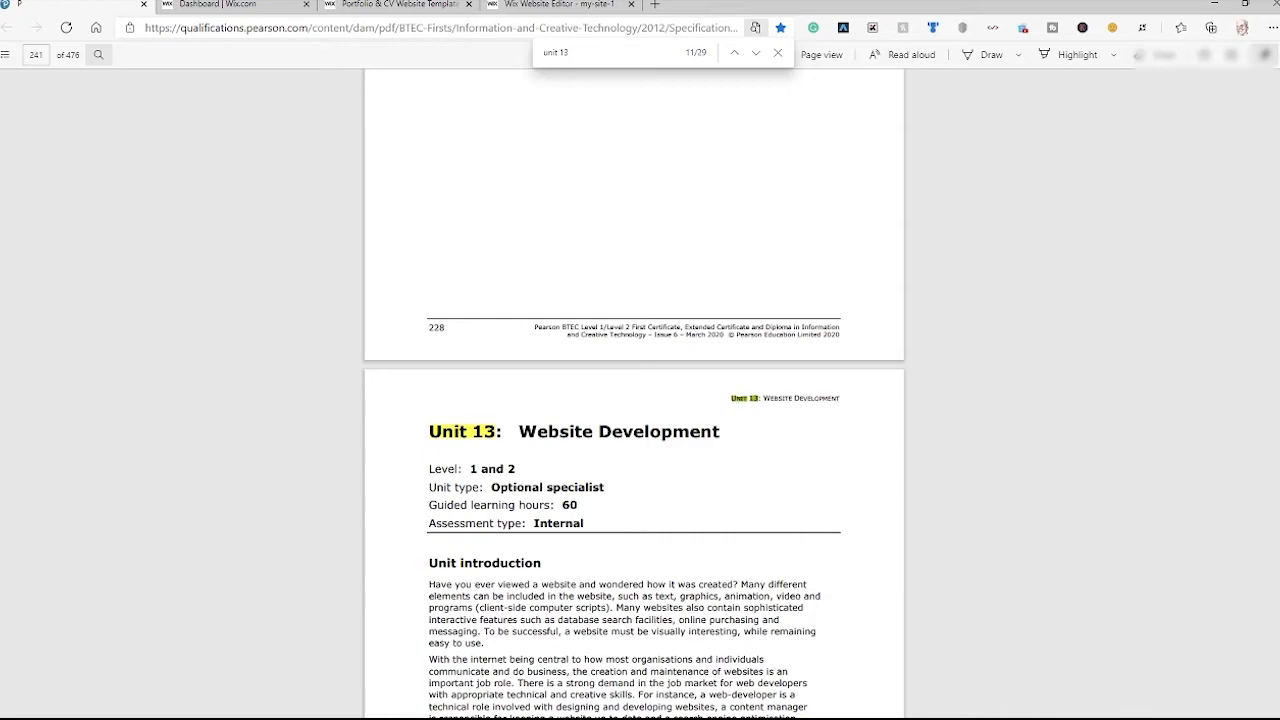
scroll(663, 410, down, 2)
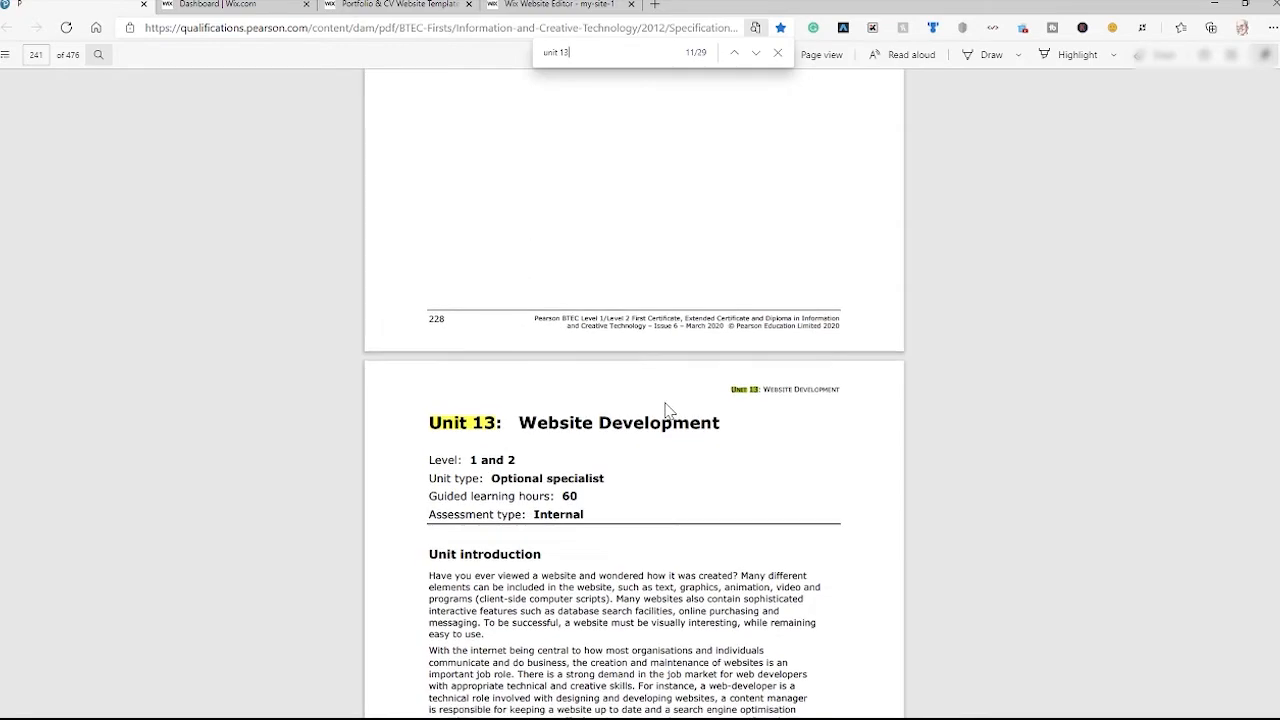
scroll(663, 410, down, 4)
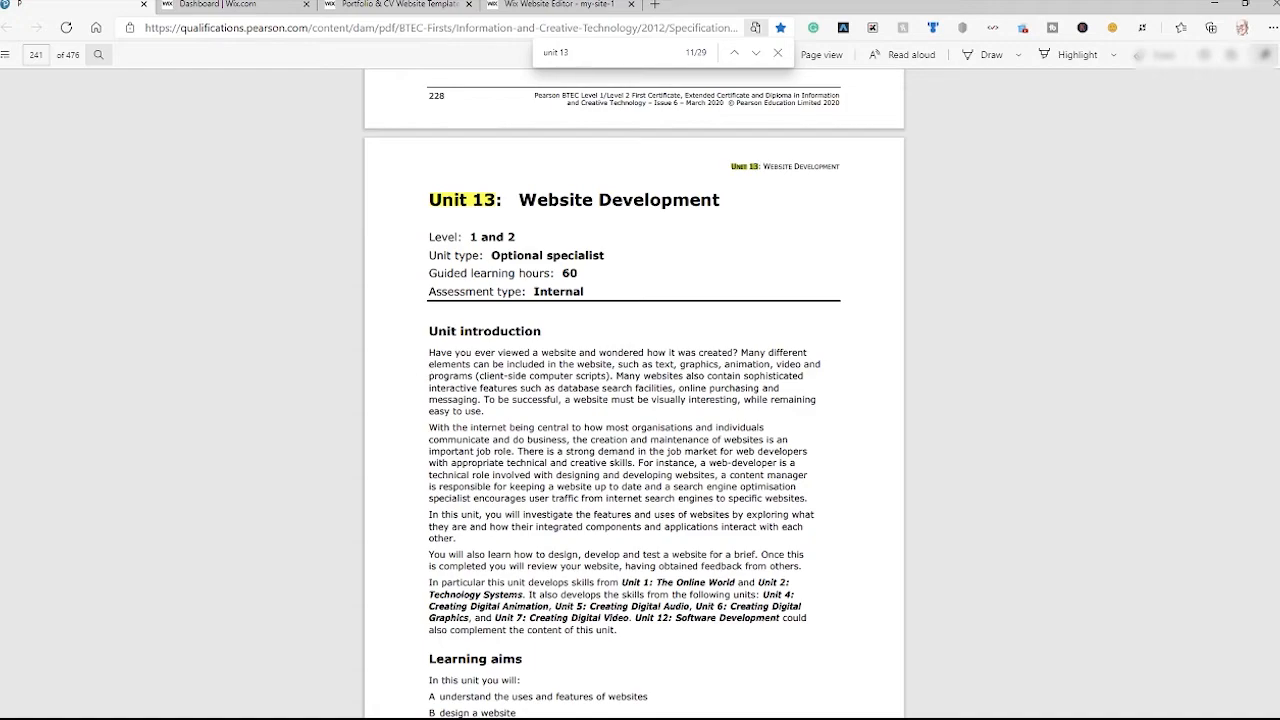
Copy the first two paragraphs of the Unit 13 introduction and return to the Wix editor.
drag(428, 352, 806, 498)
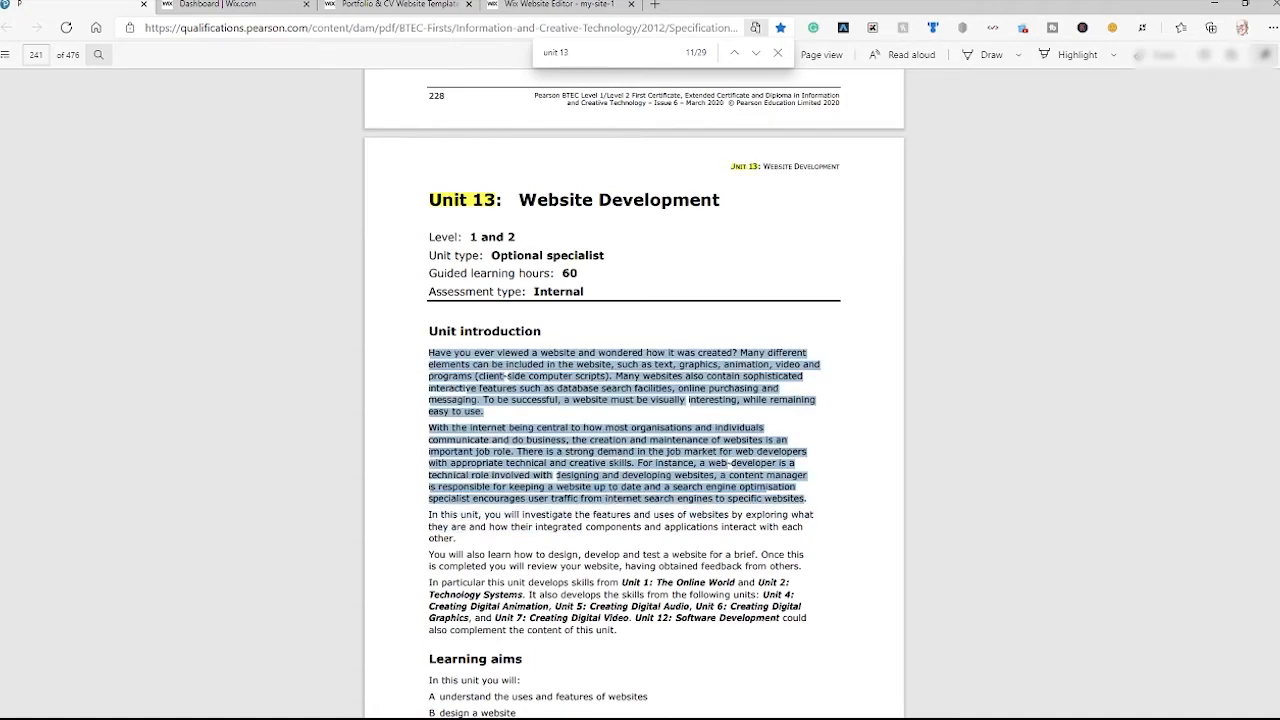
right_click(600, 387)
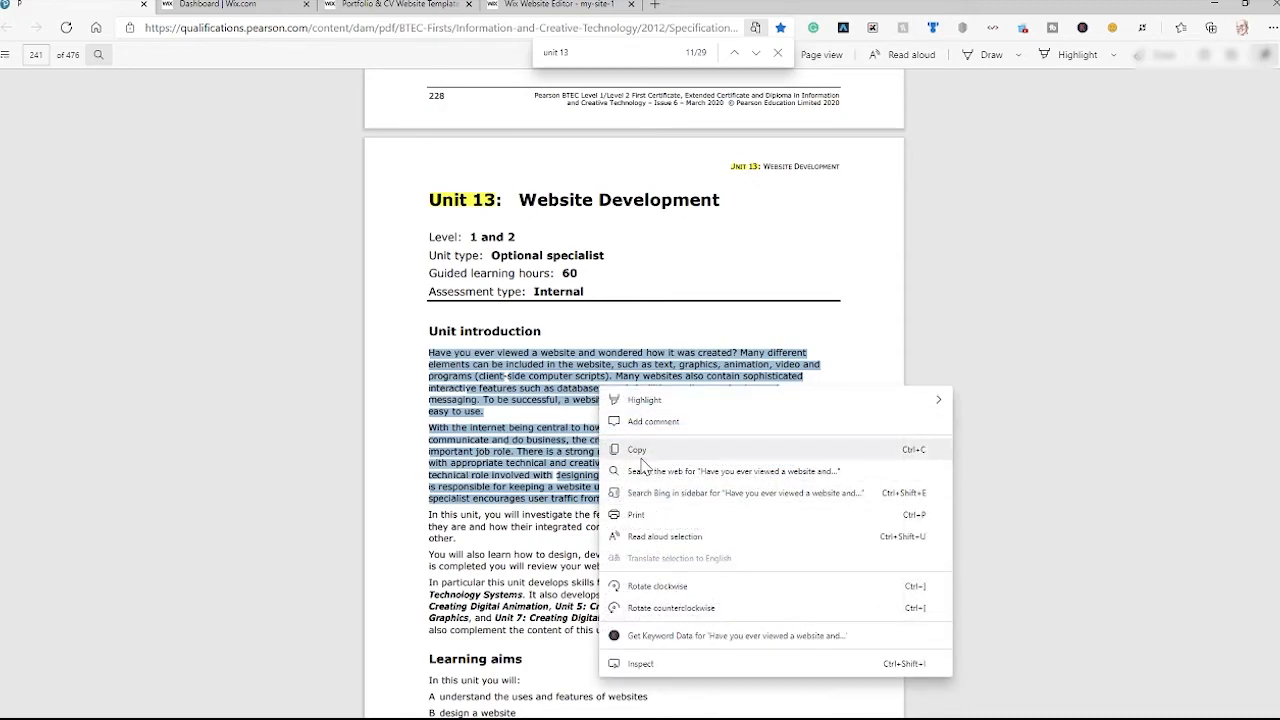
click(640, 452)
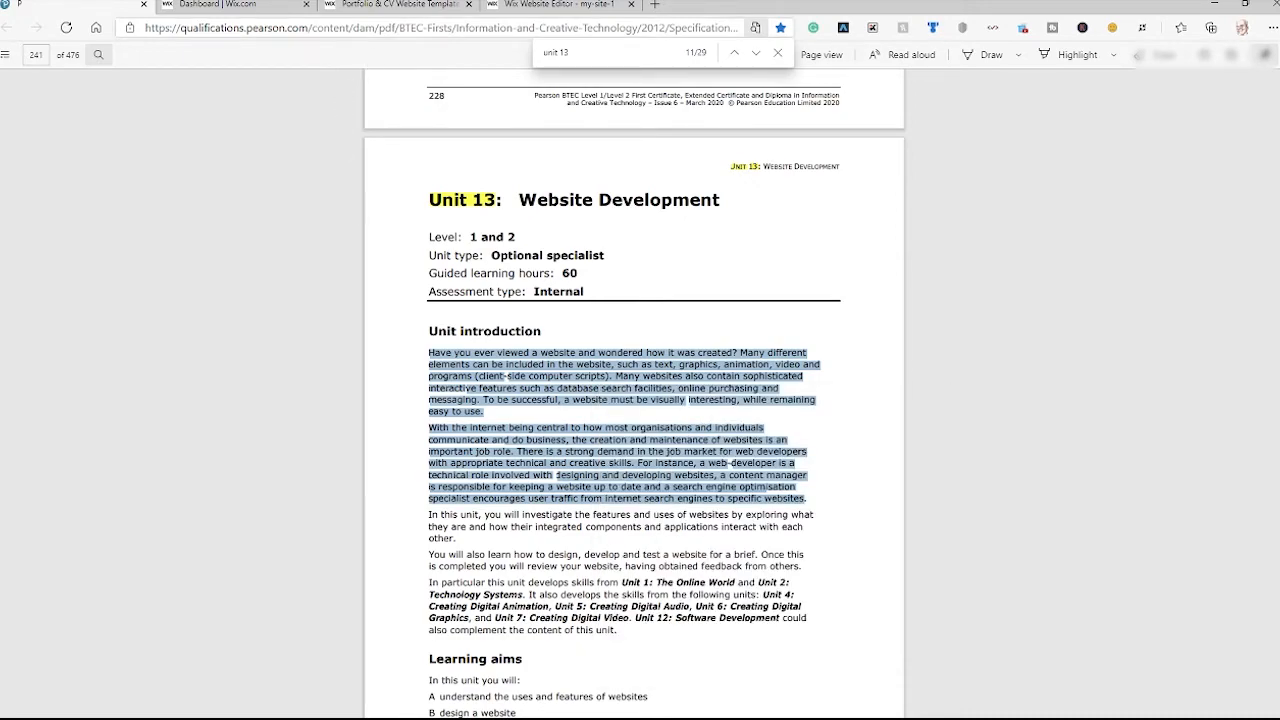
click(420, 10)
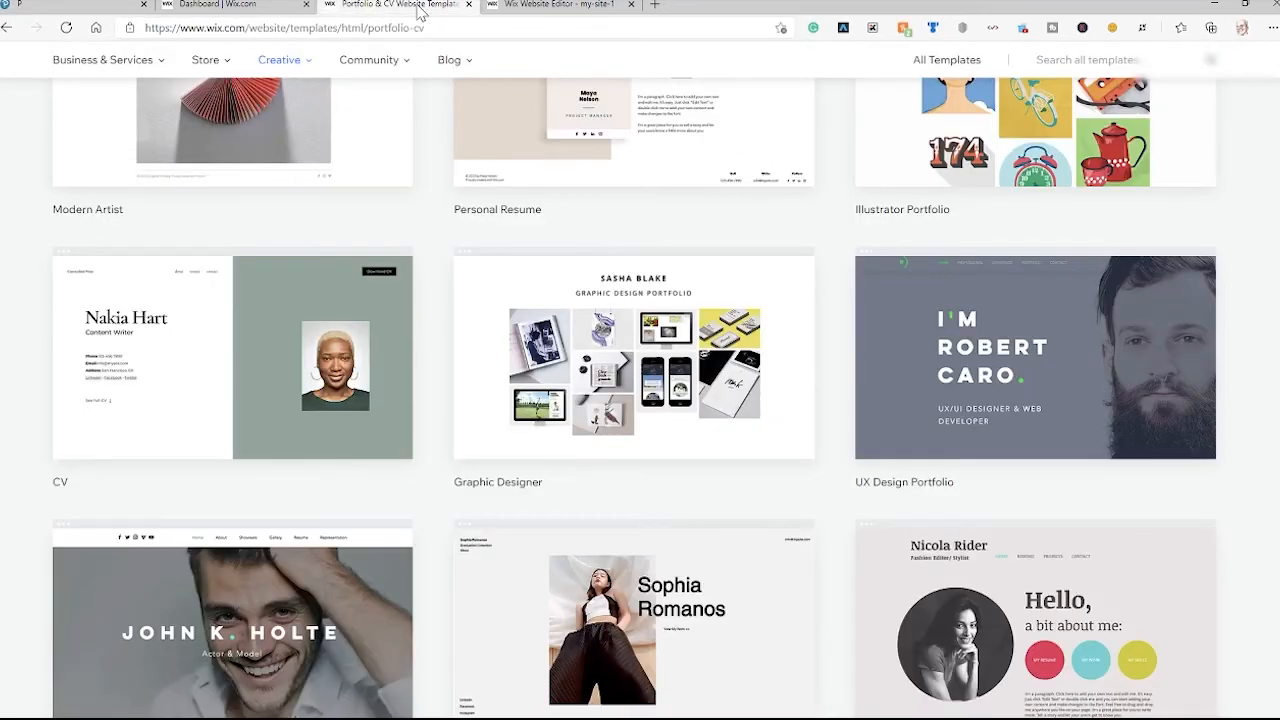
click(526, 8)
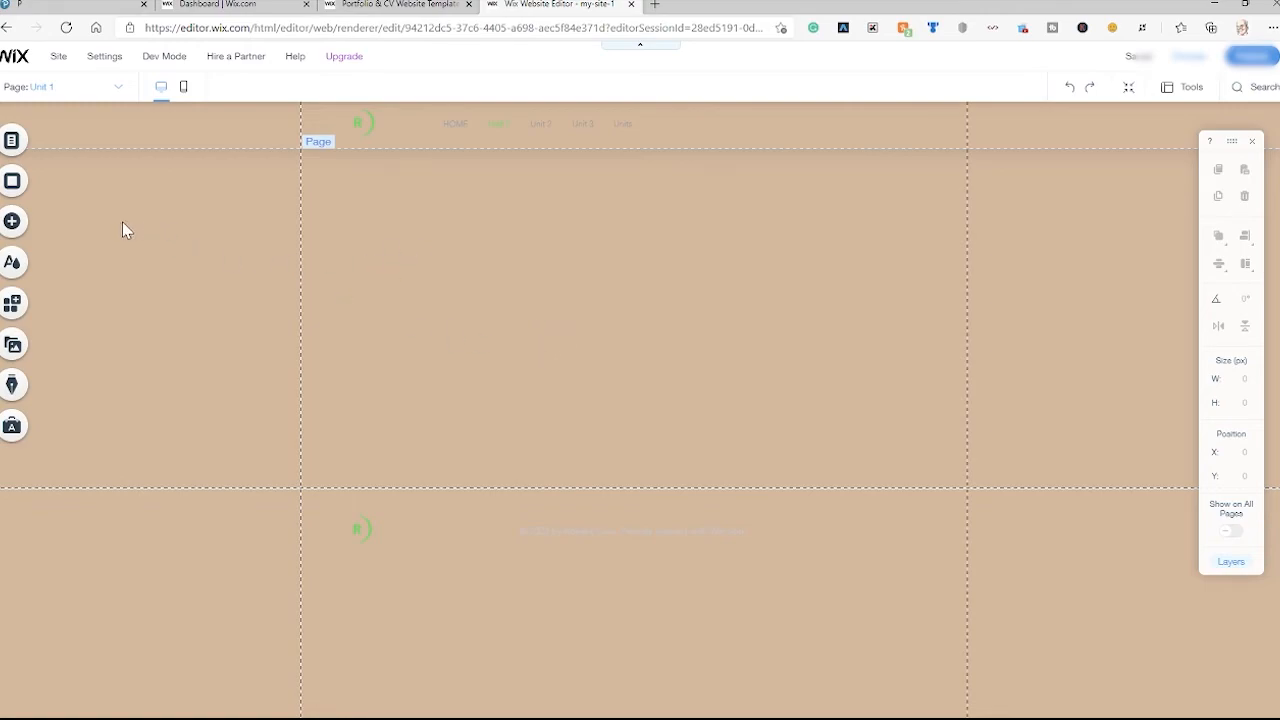
Add a Din paragraph text box to the Unit 1 page and replace its sample text with the copied introduction as plain text.
click(20, 226)
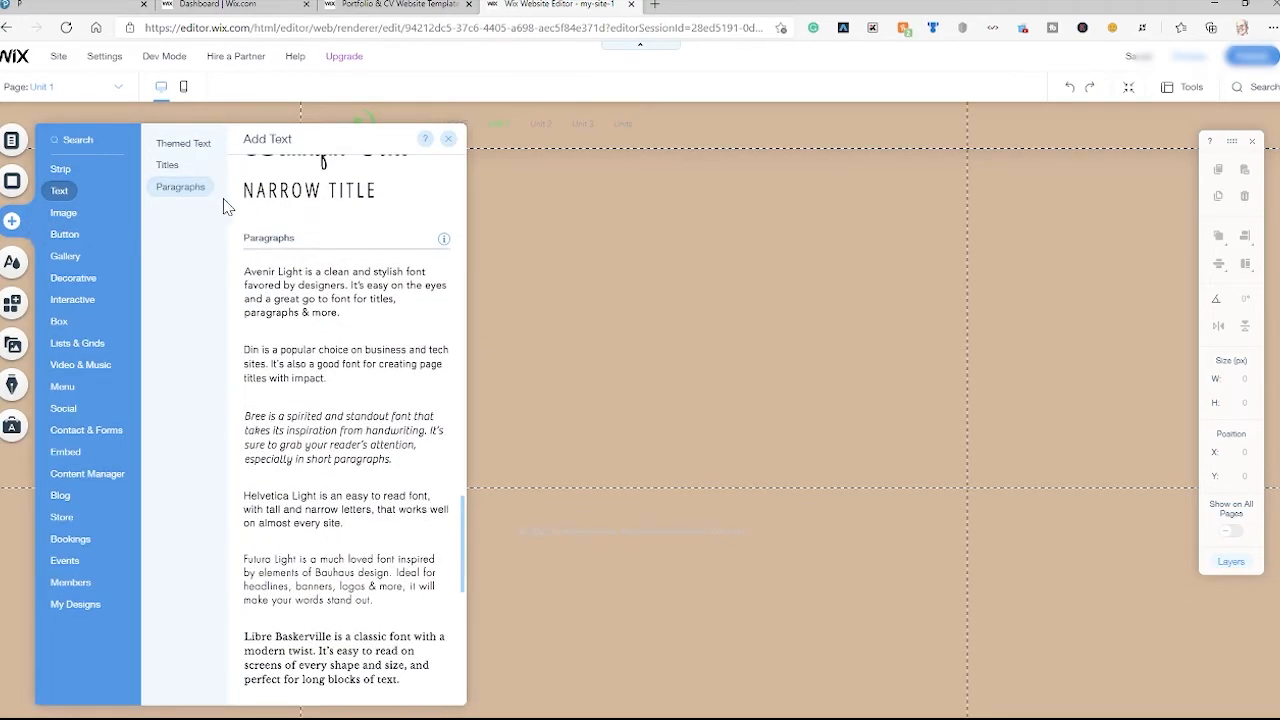
click(180, 190)
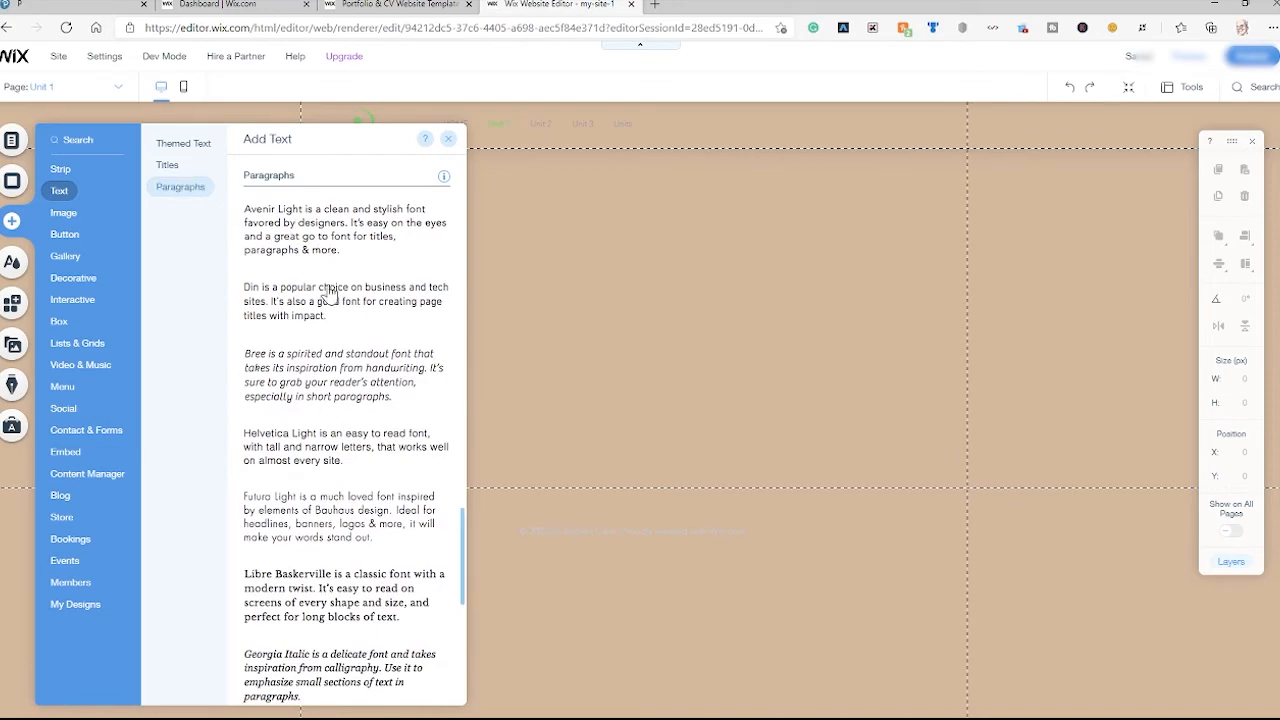
click(300, 314)
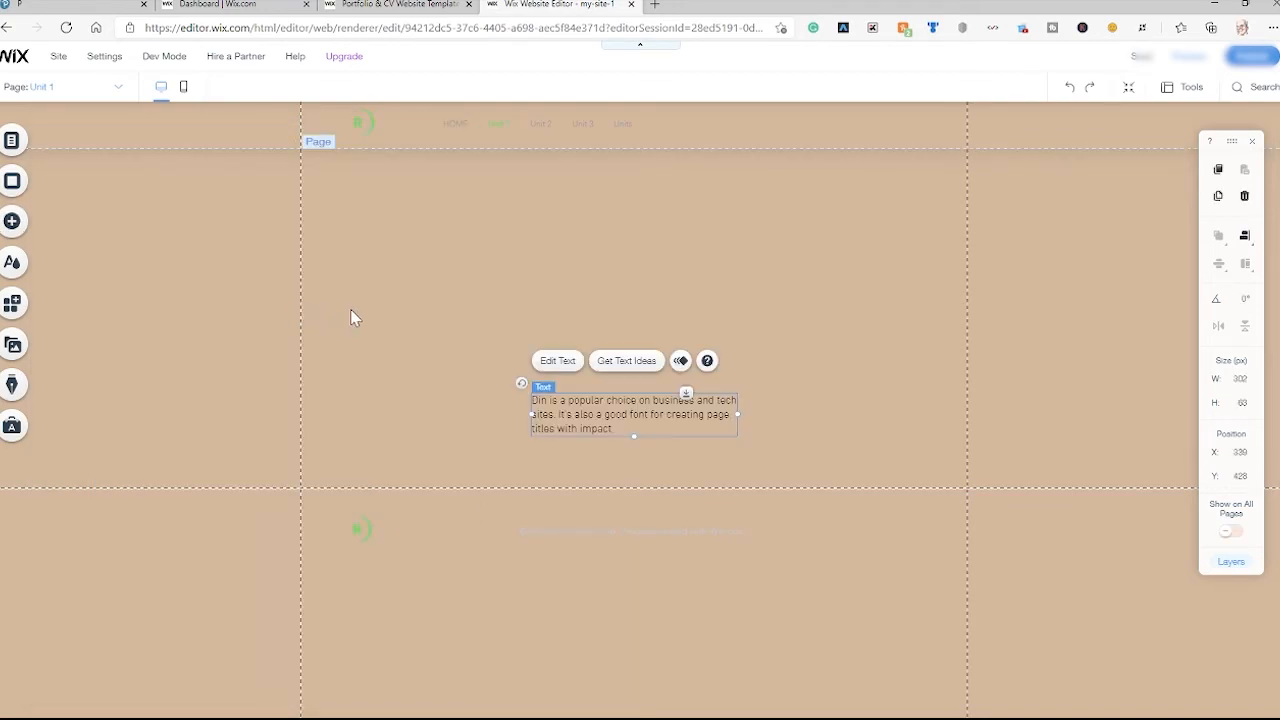
double_click(681, 421)
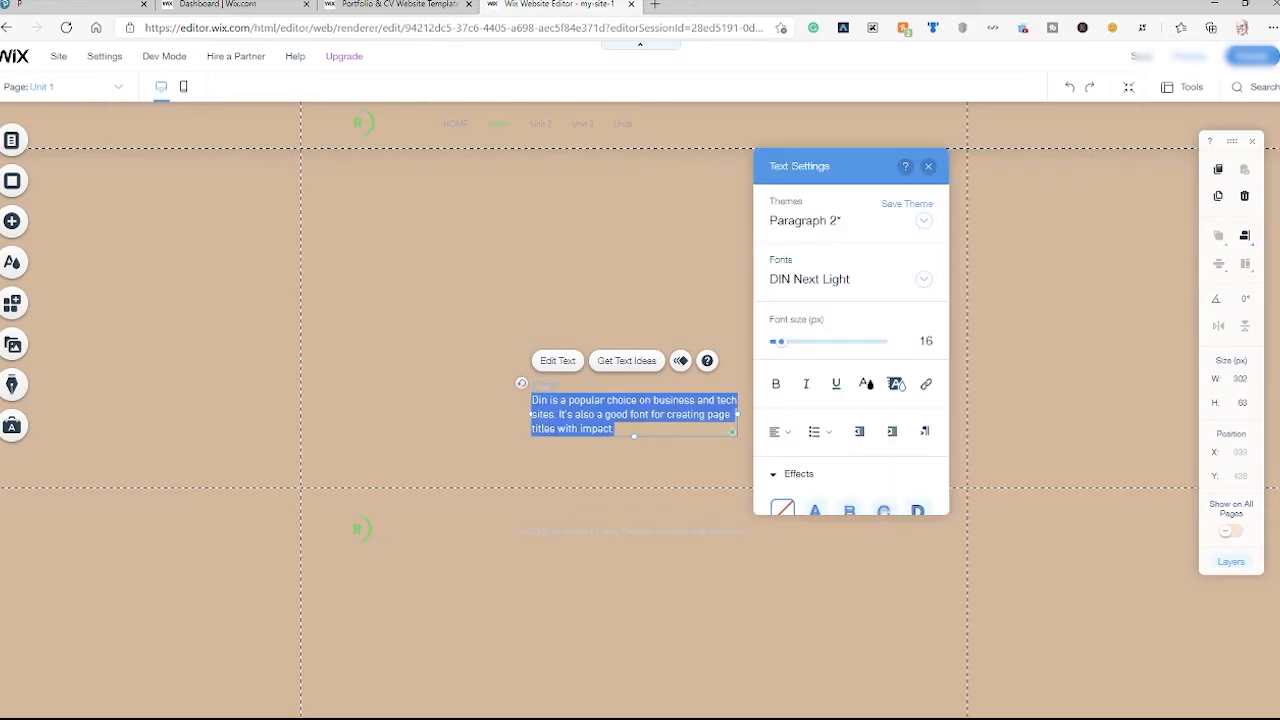
right_click(602, 422)
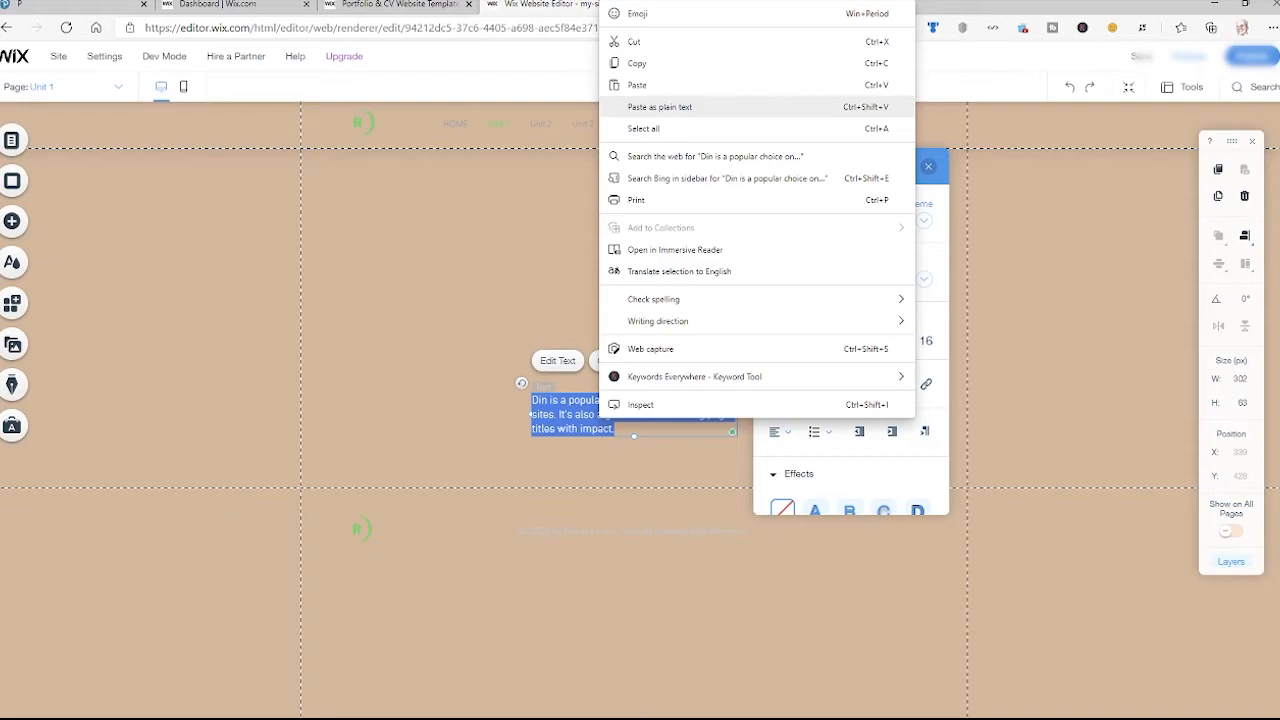
click(660, 107)
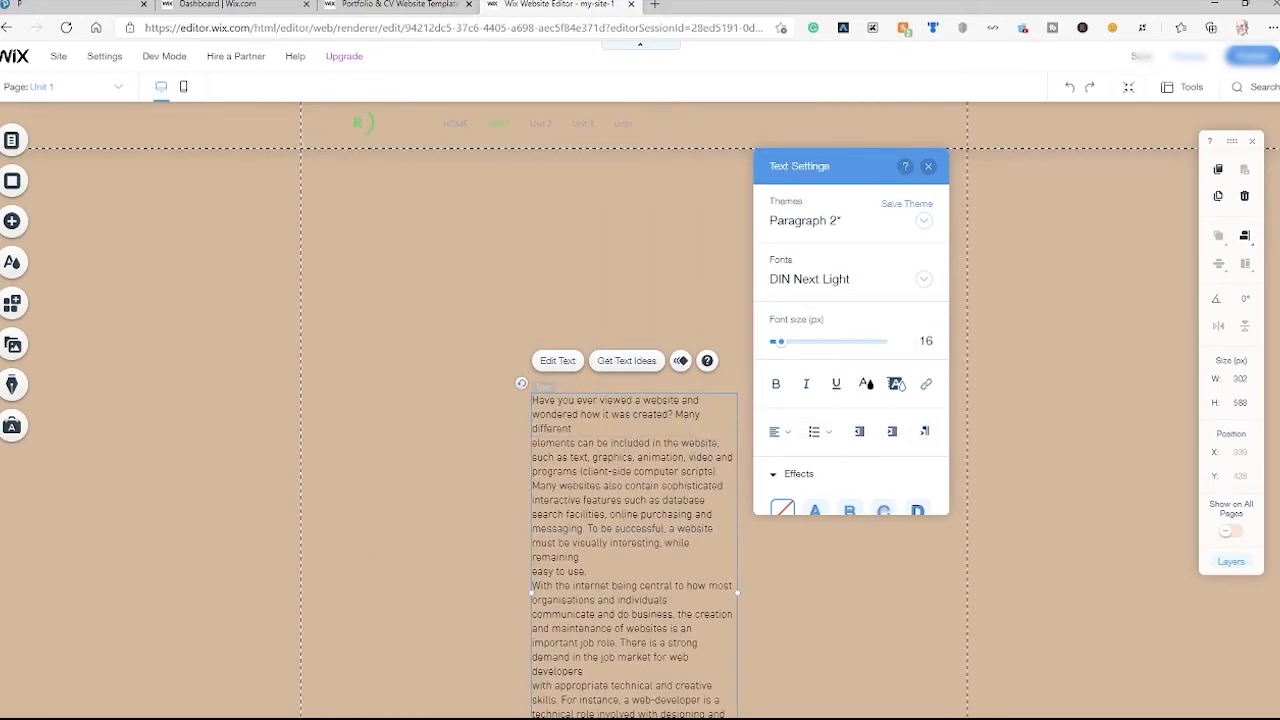
Widen the introduction text box on both sides to 719 px and justify all of its text.
drag(531, 593, 351, 558)
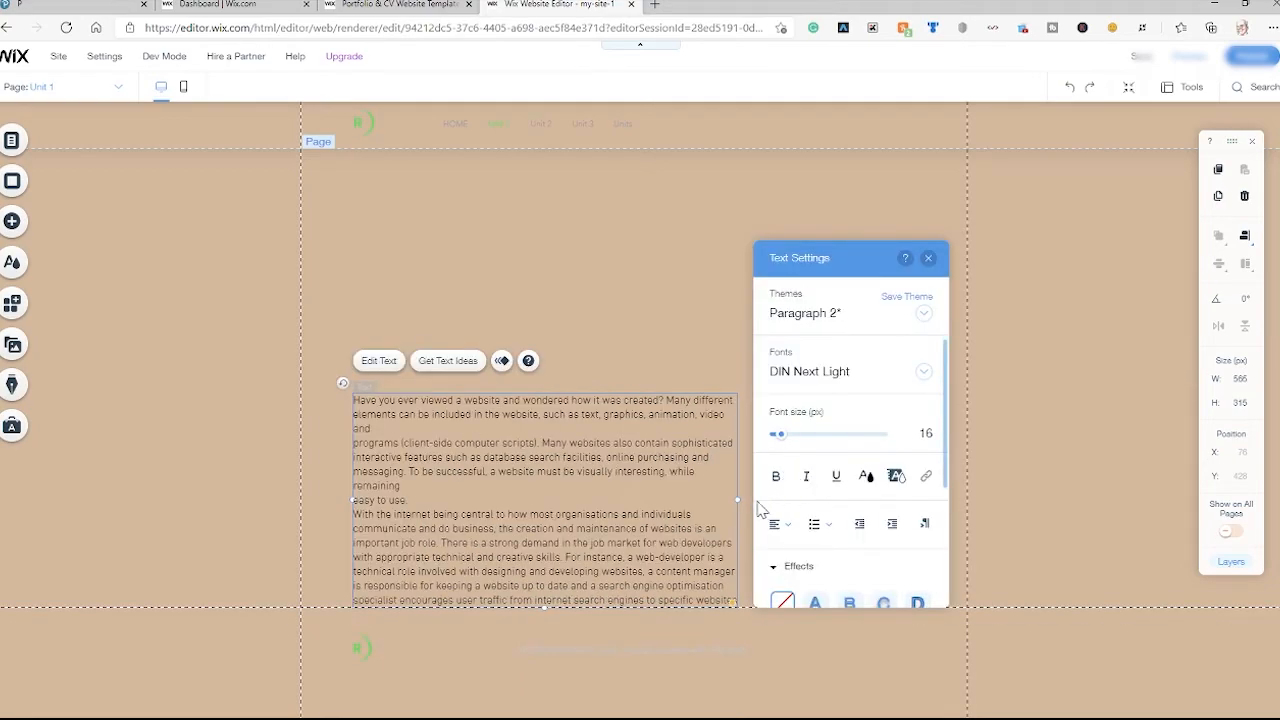
drag(737, 499, 842, 494)
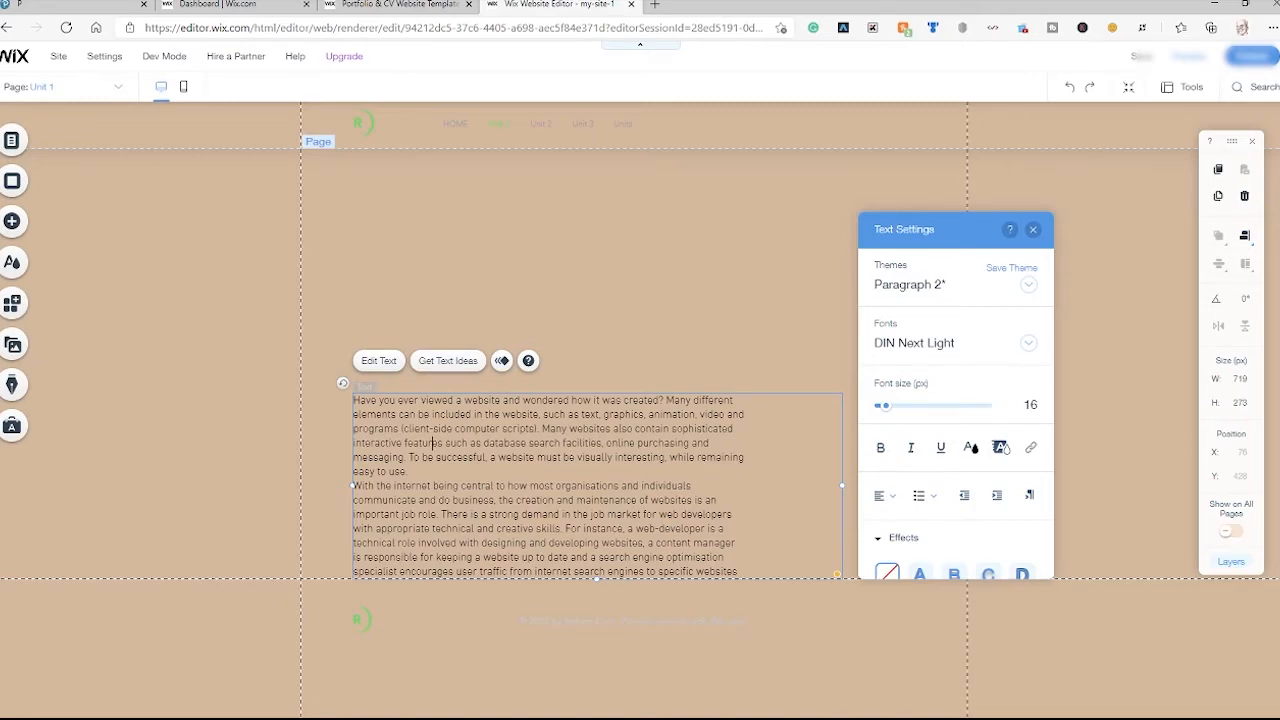
drag(354, 399, 598, 578)
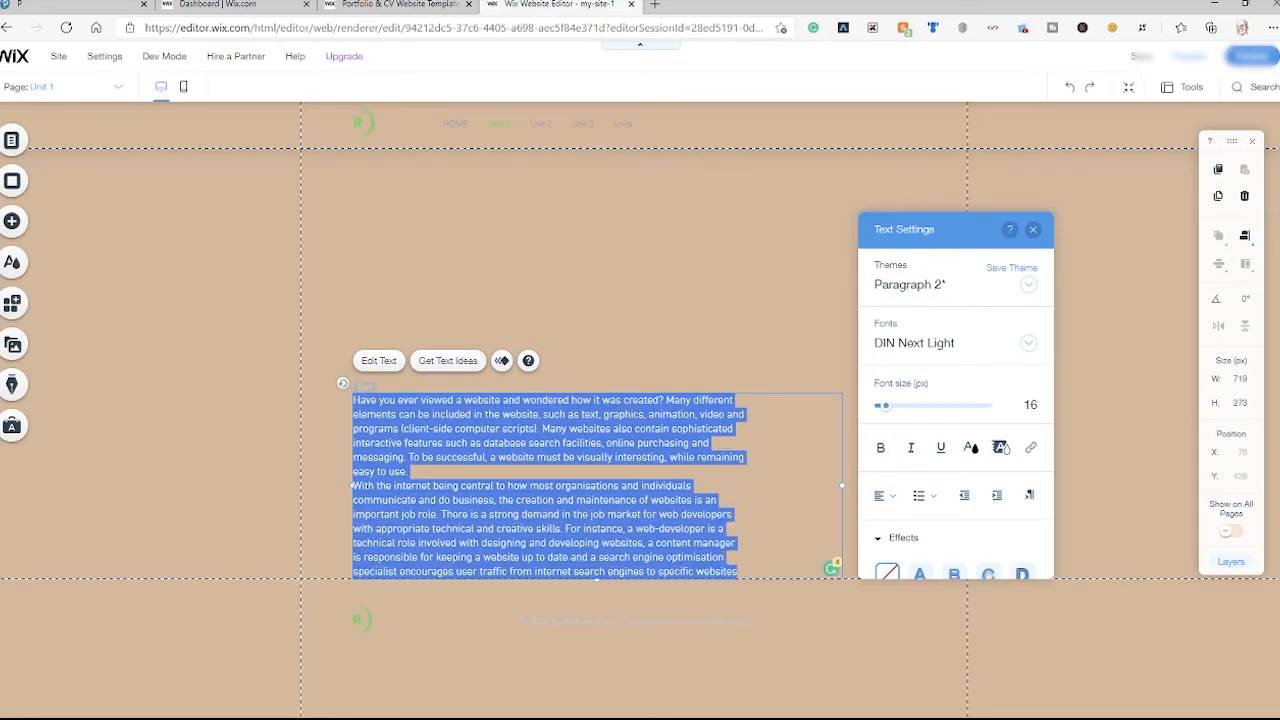
click(886, 499)
click(891, 562)
click(693, 486)
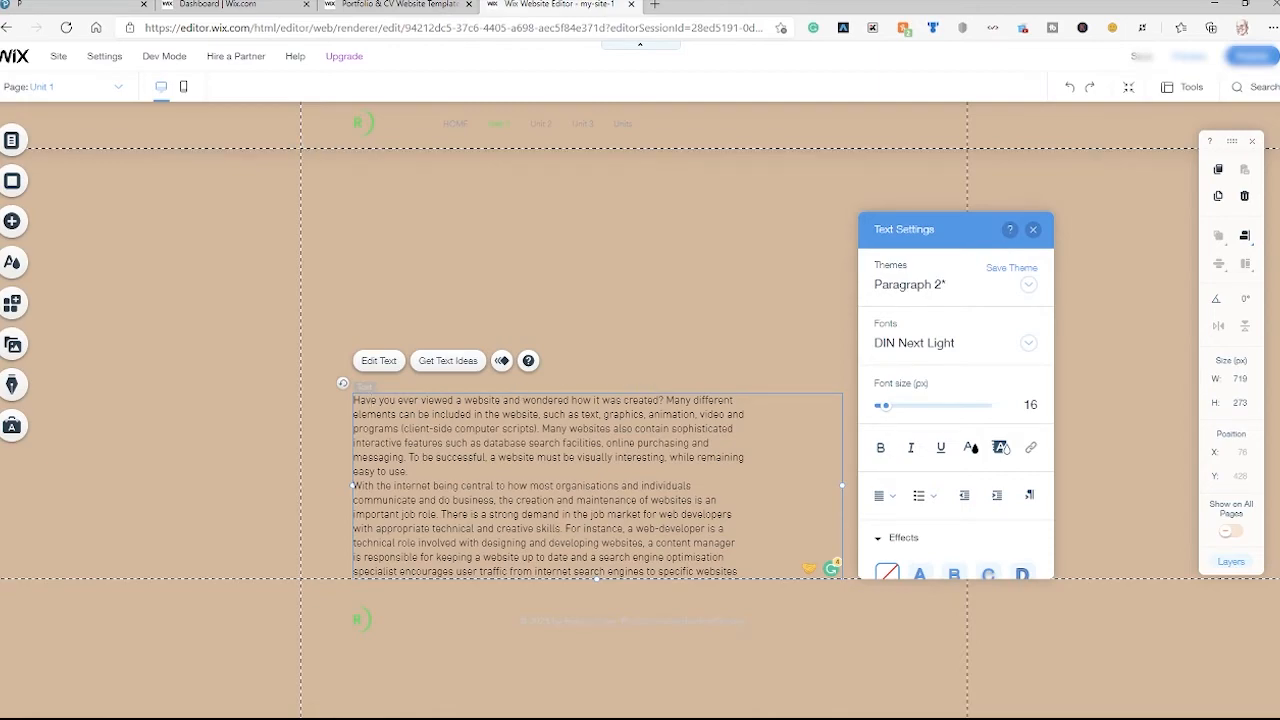
Move the introduction text box up and slightly right on the page, to about X 141, Y 309.
click(814, 367)
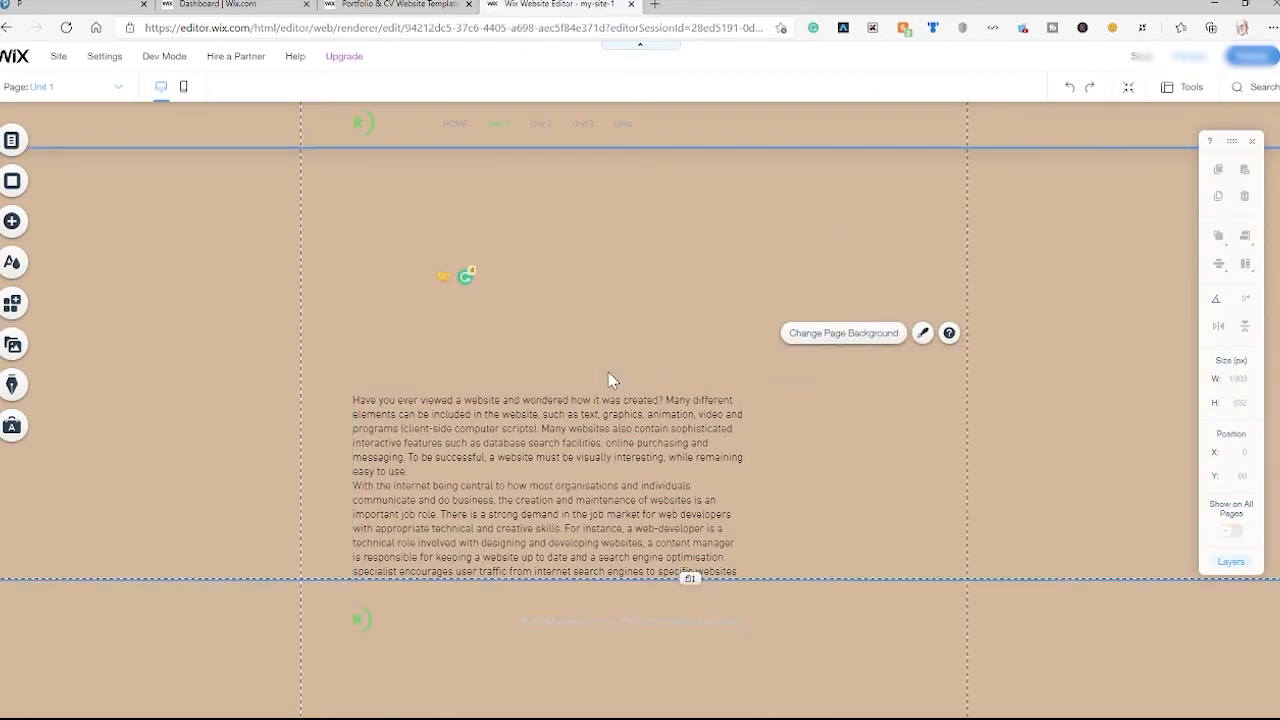
drag(604, 456, 648, 370)
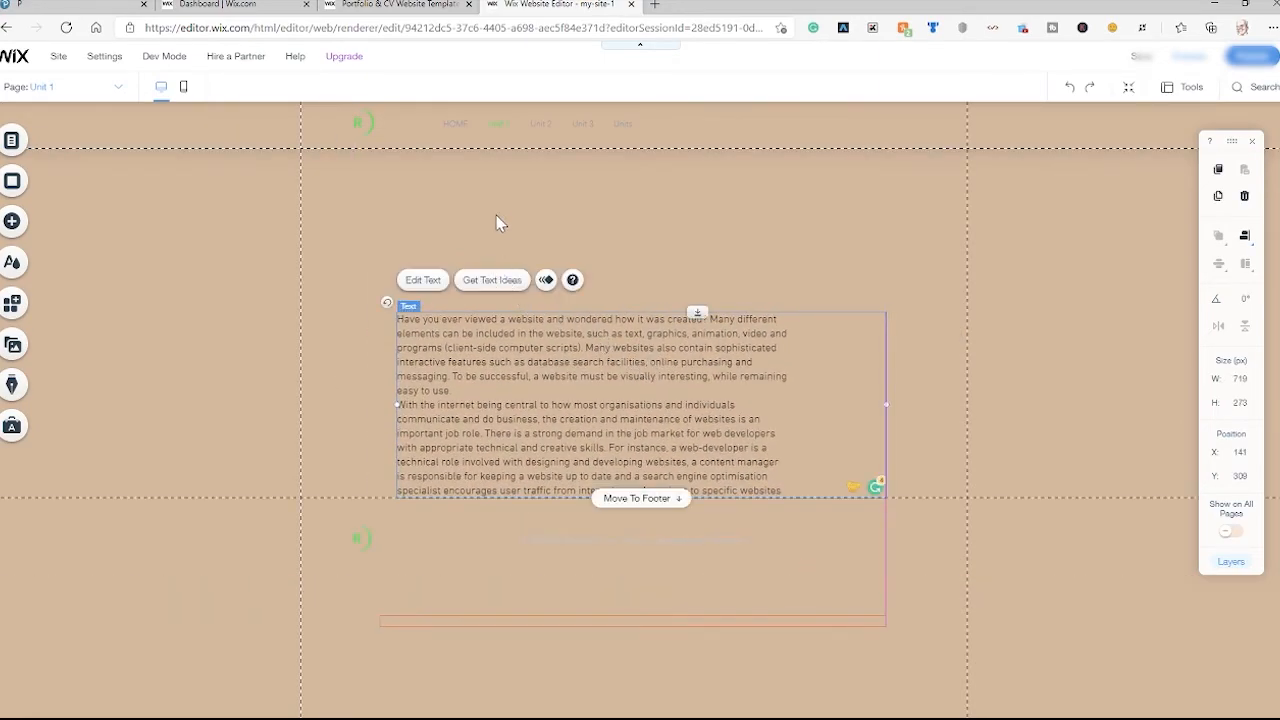
click(491, 205)
Add a Huge Title text element and place it above the introduction at about X 310, Y 152.
click(12, 221)
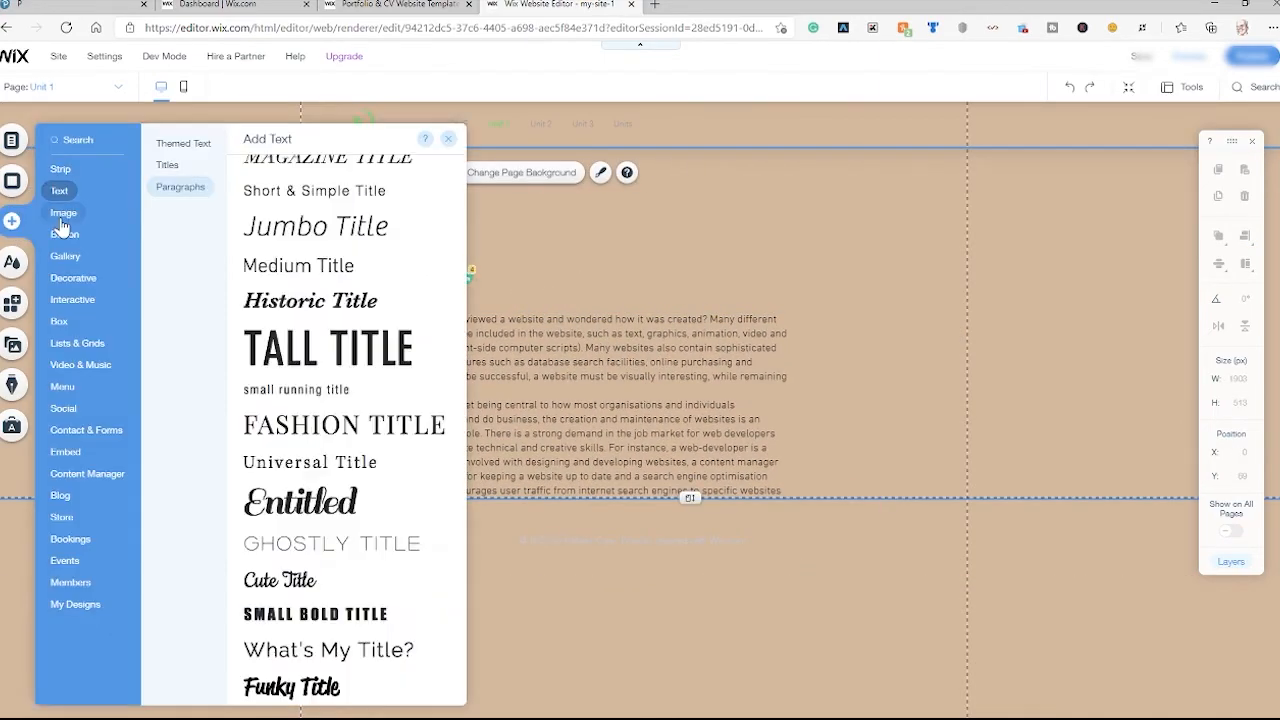
click(163, 165)
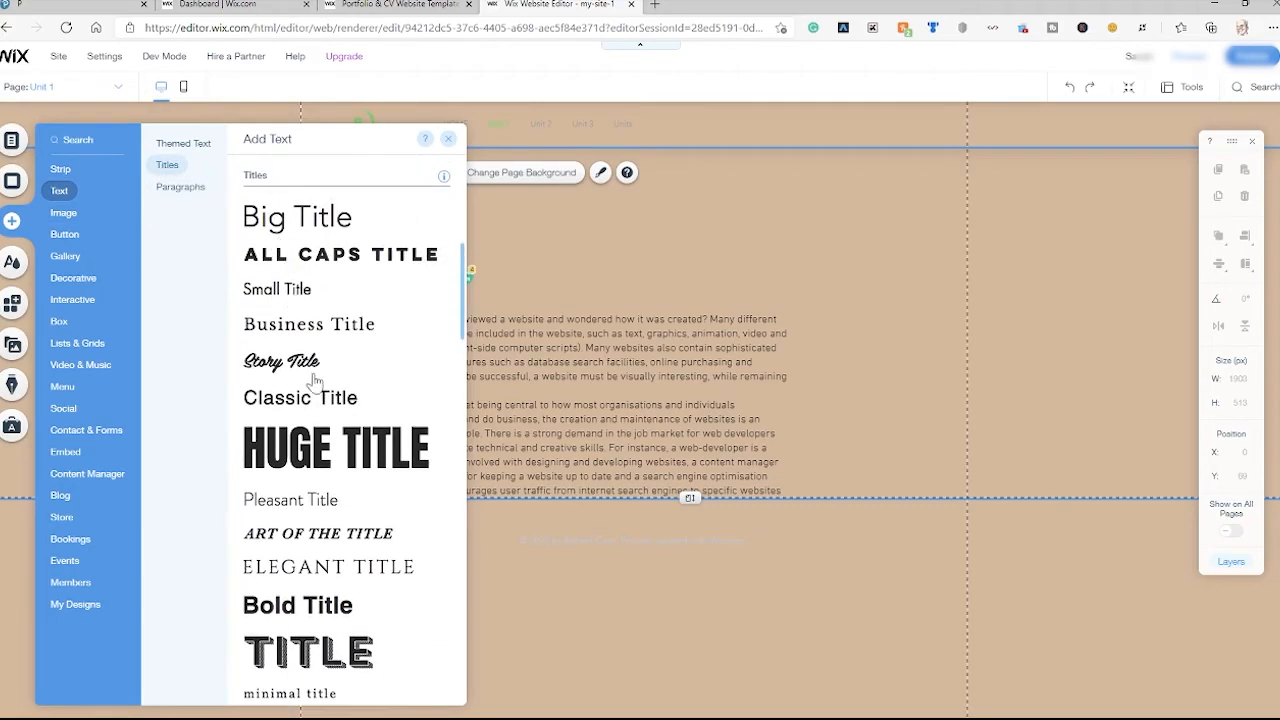
click(318, 455)
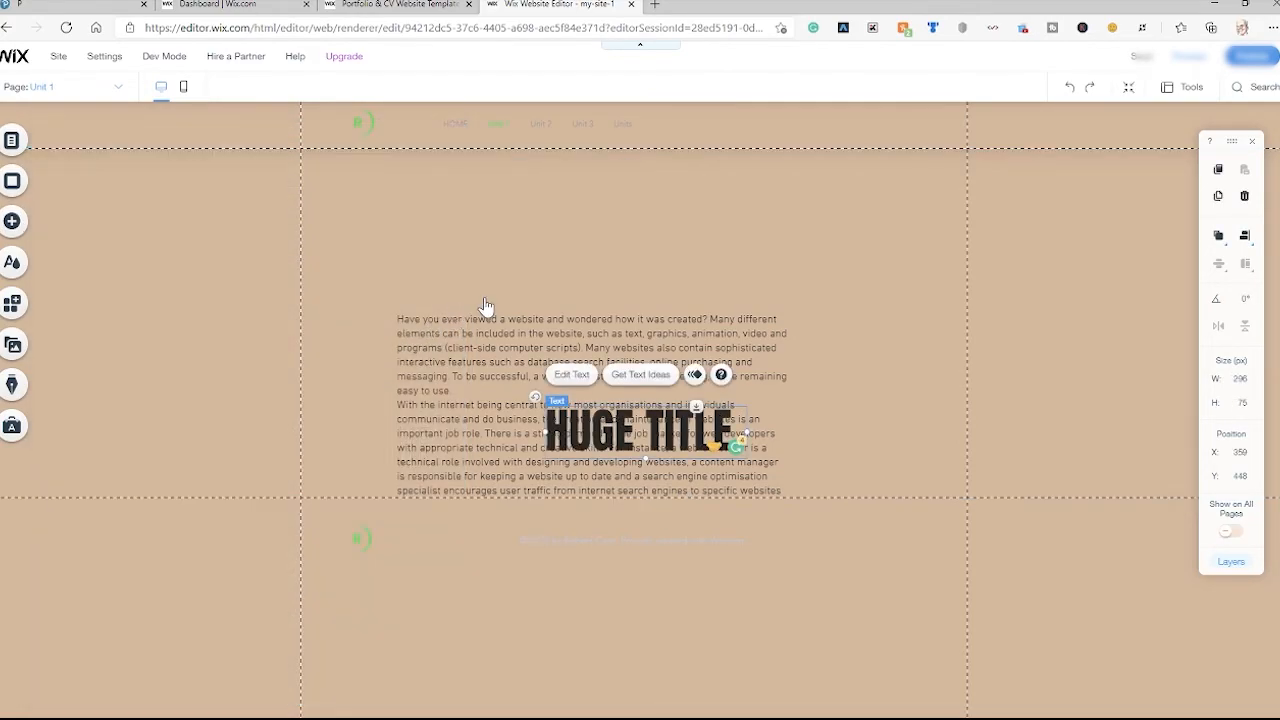
drag(609, 429, 584, 232)
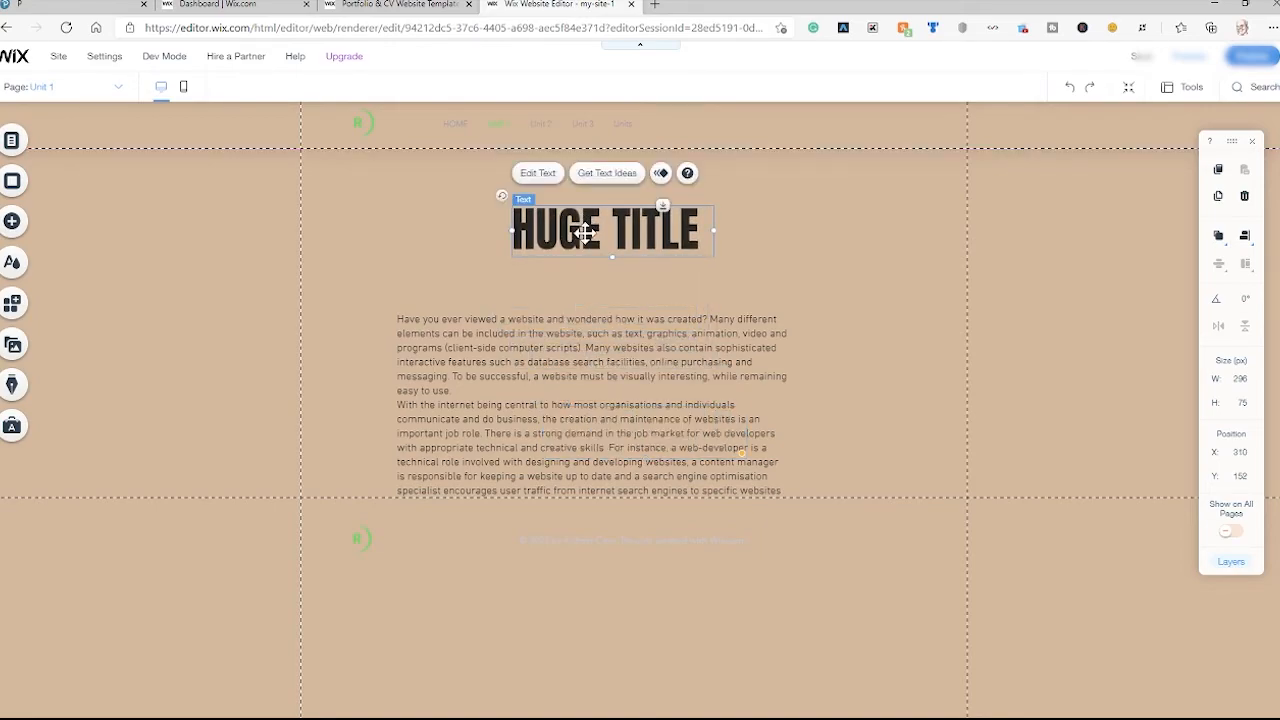
Replace the title's sample text with "Unit 13 Website Development".
double_click(584, 232)
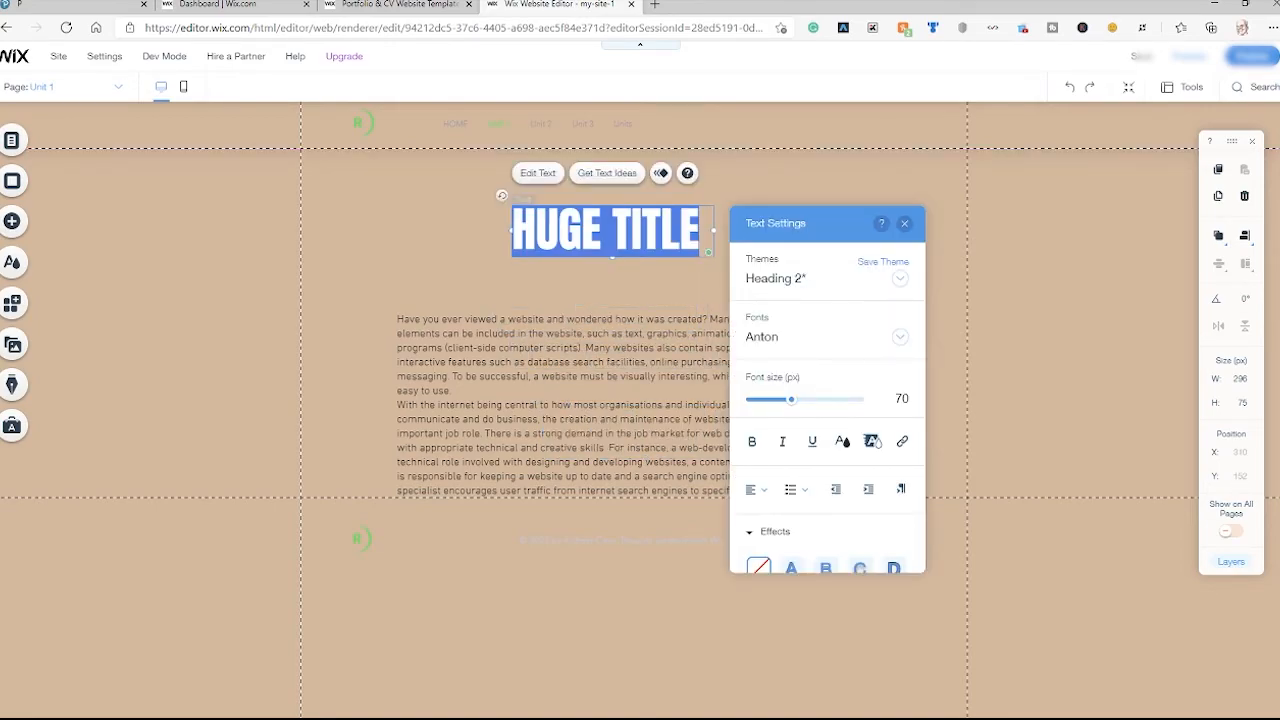
text(Unit 13 Websi)
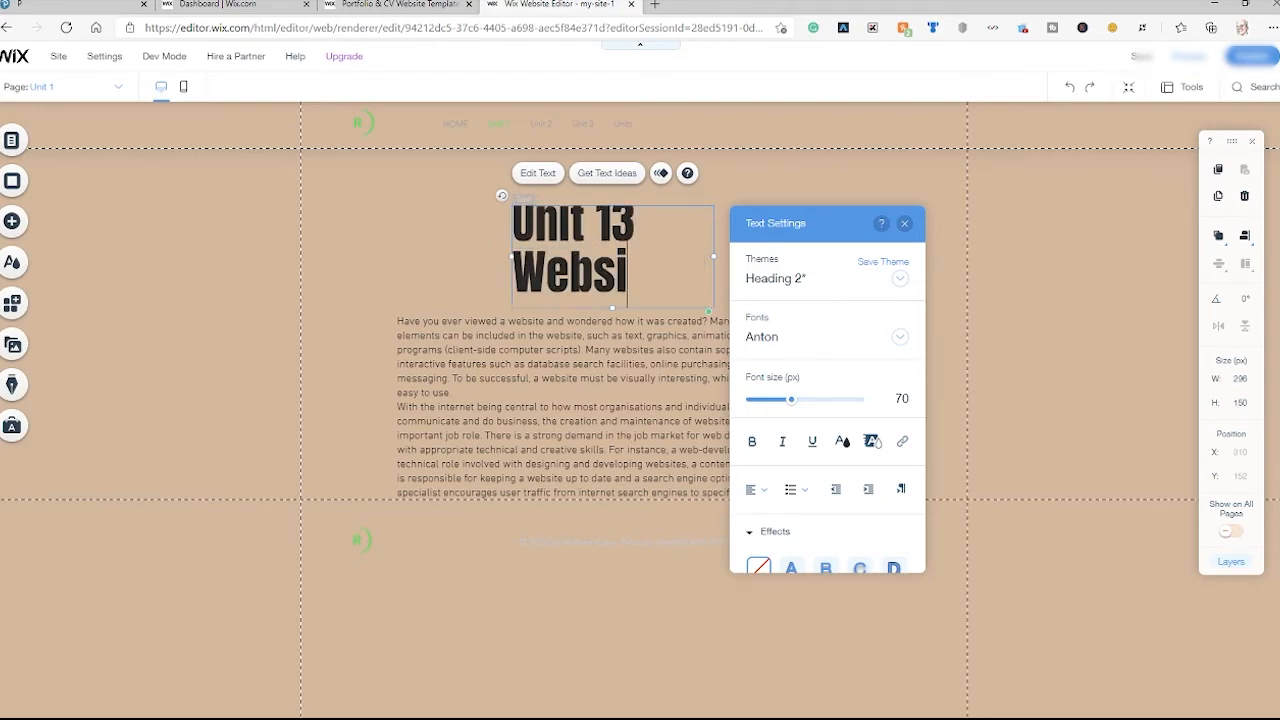
text(te Develop)
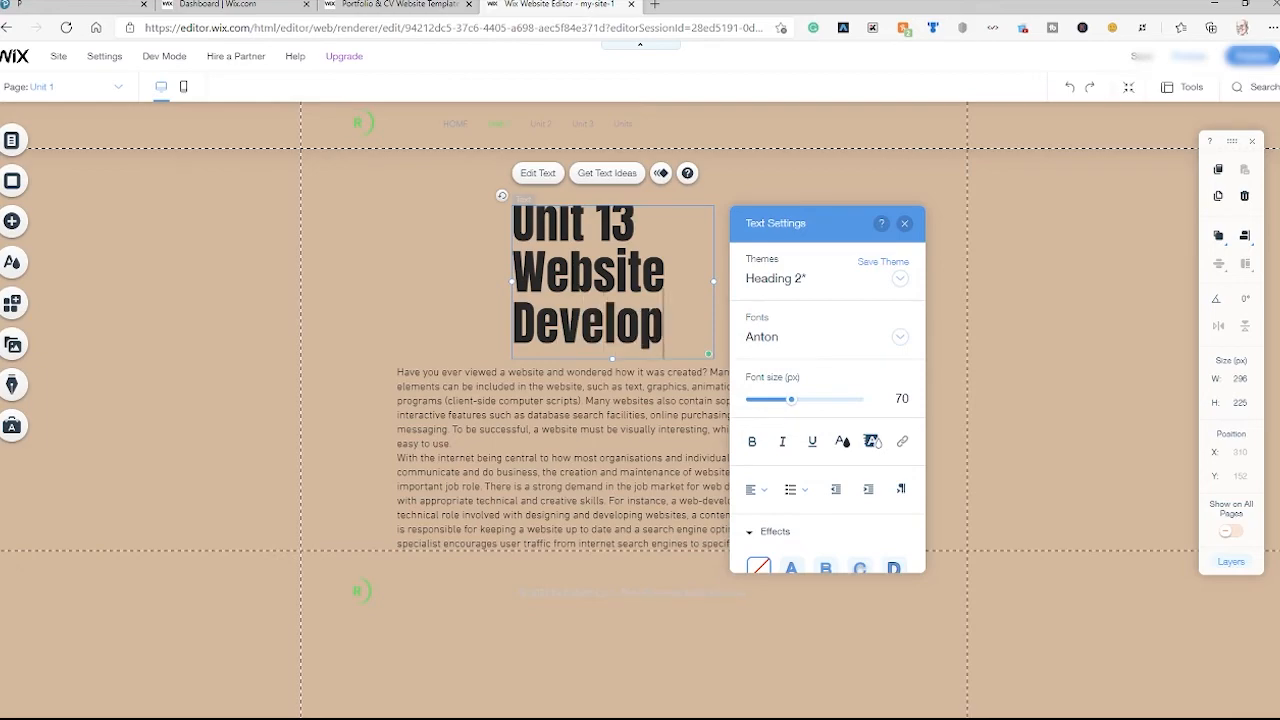
text(ment)
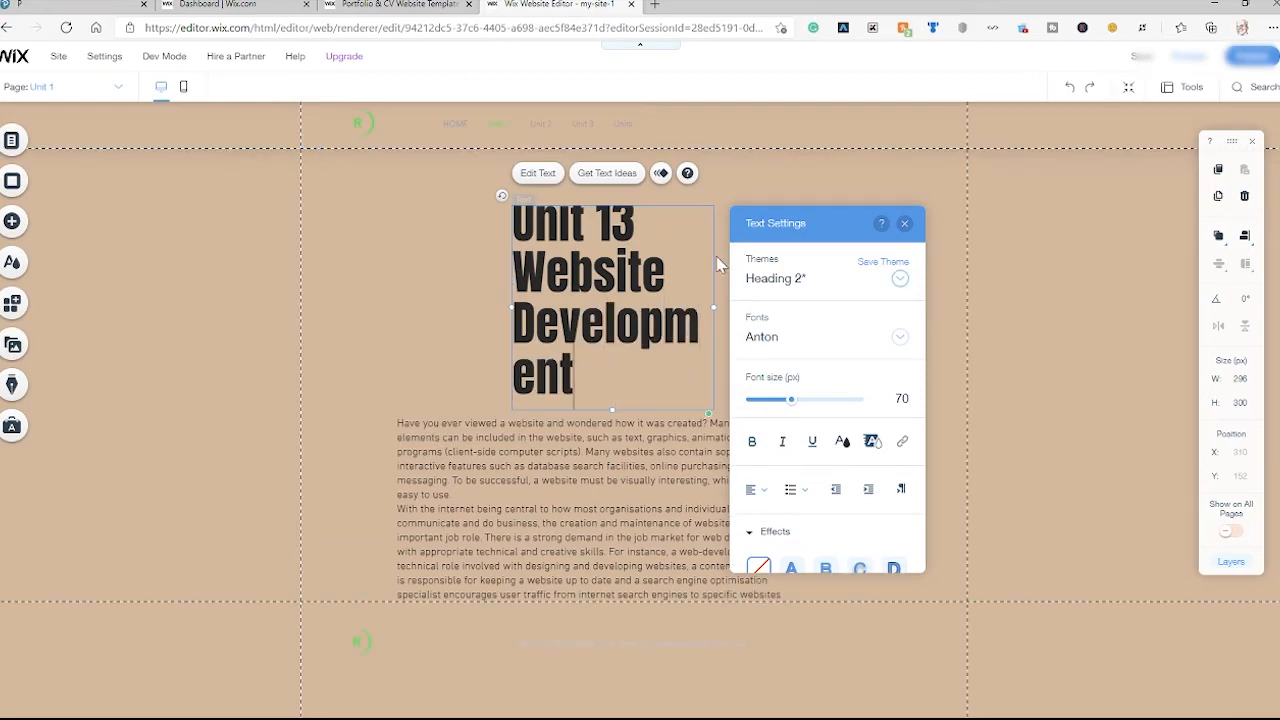
Widen the title's text box on both sides until the heading fits on one line.
drag(772, 222, 1064, 195)
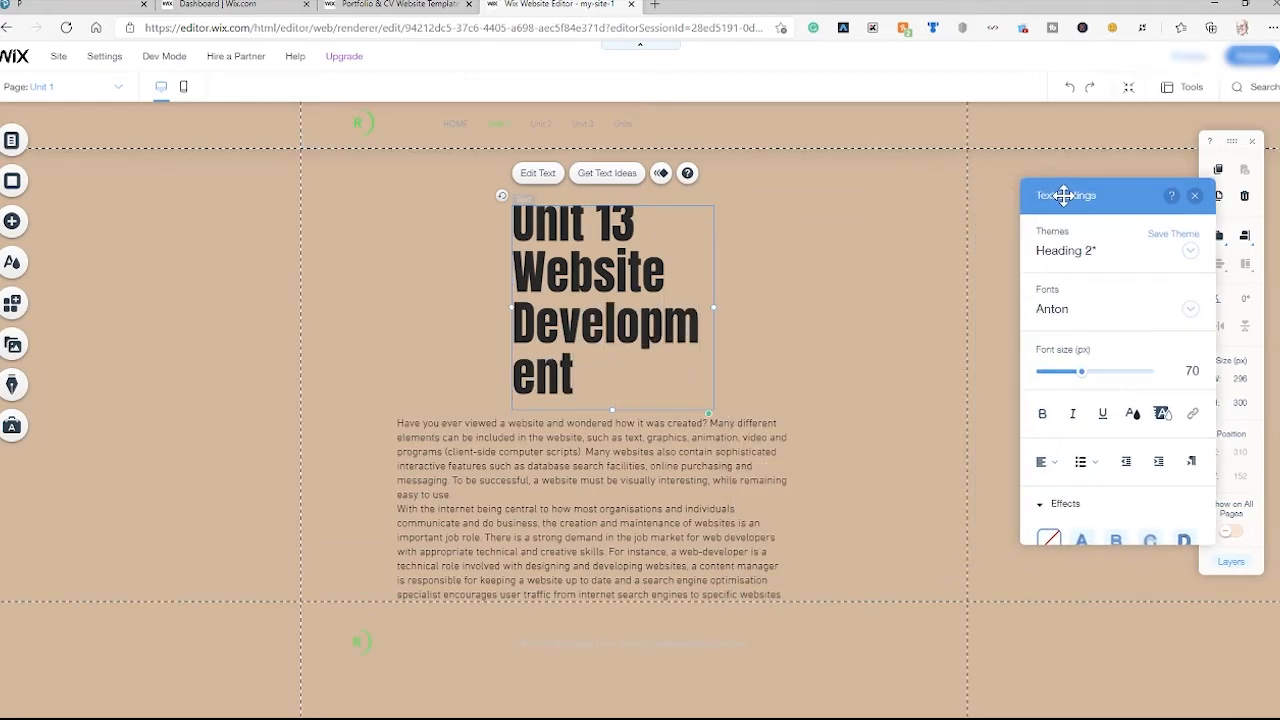
drag(713, 307, 916, 293)
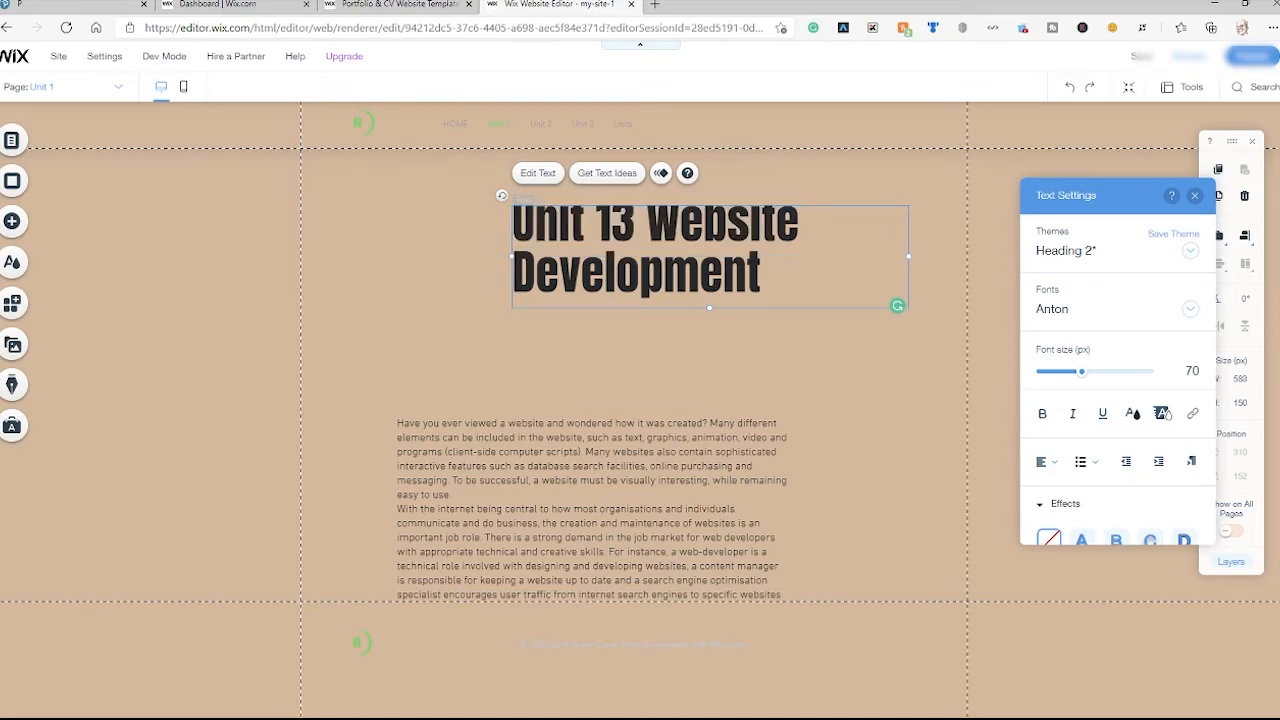
click(513, 262)
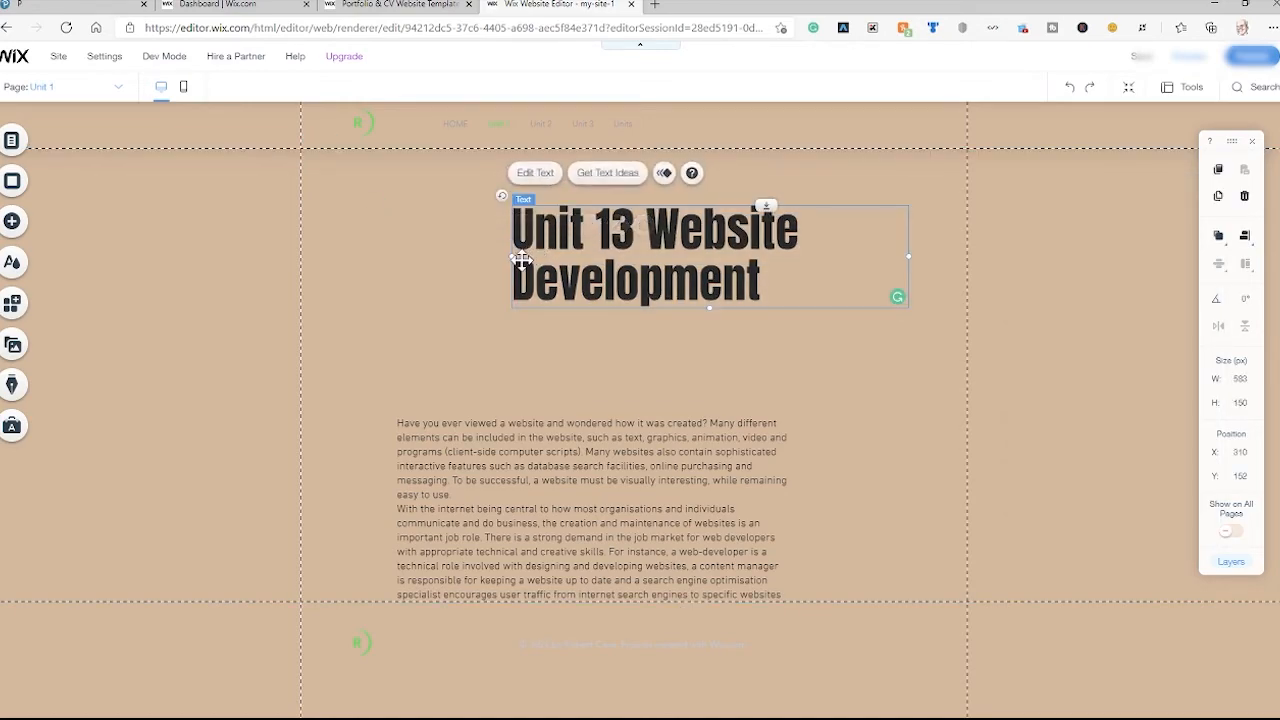
drag(514, 258, 345, 252)
Move the introduction text box up beneath the title, to about X 156, Y 312.
click(603, 377)
click(648, 498)
drag(648, 498, 655, 395)
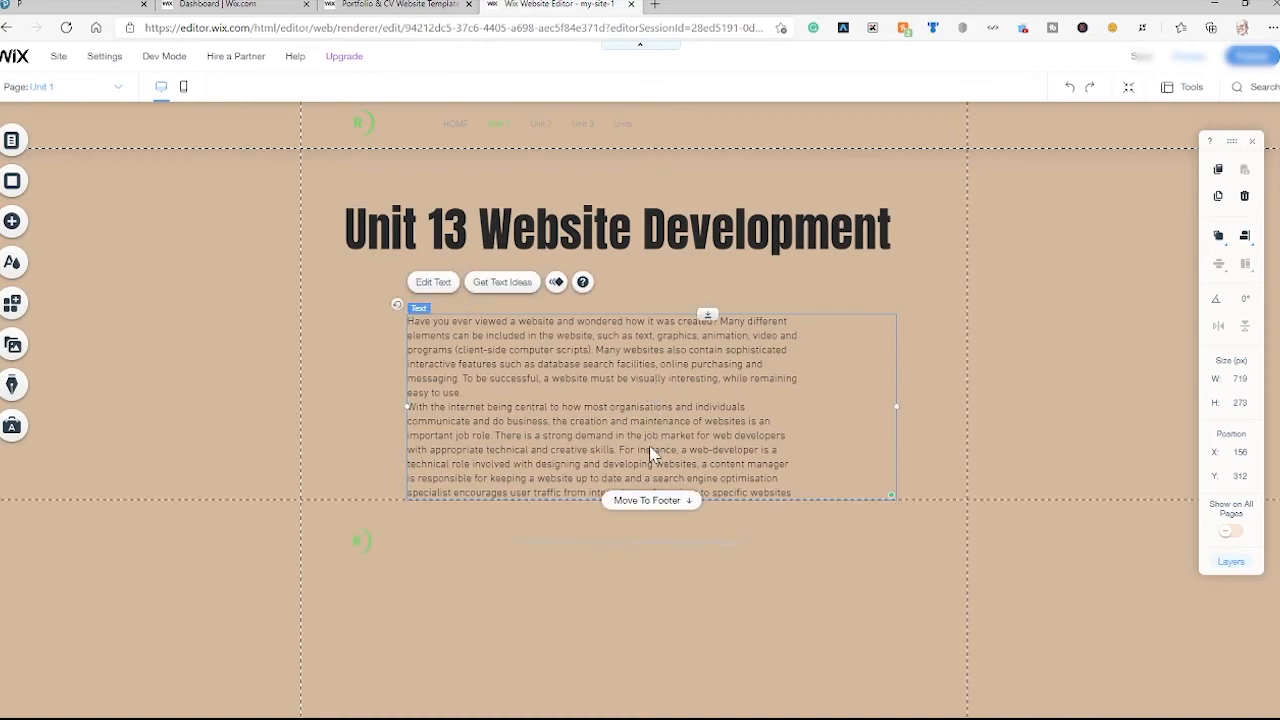
click(935, 484)
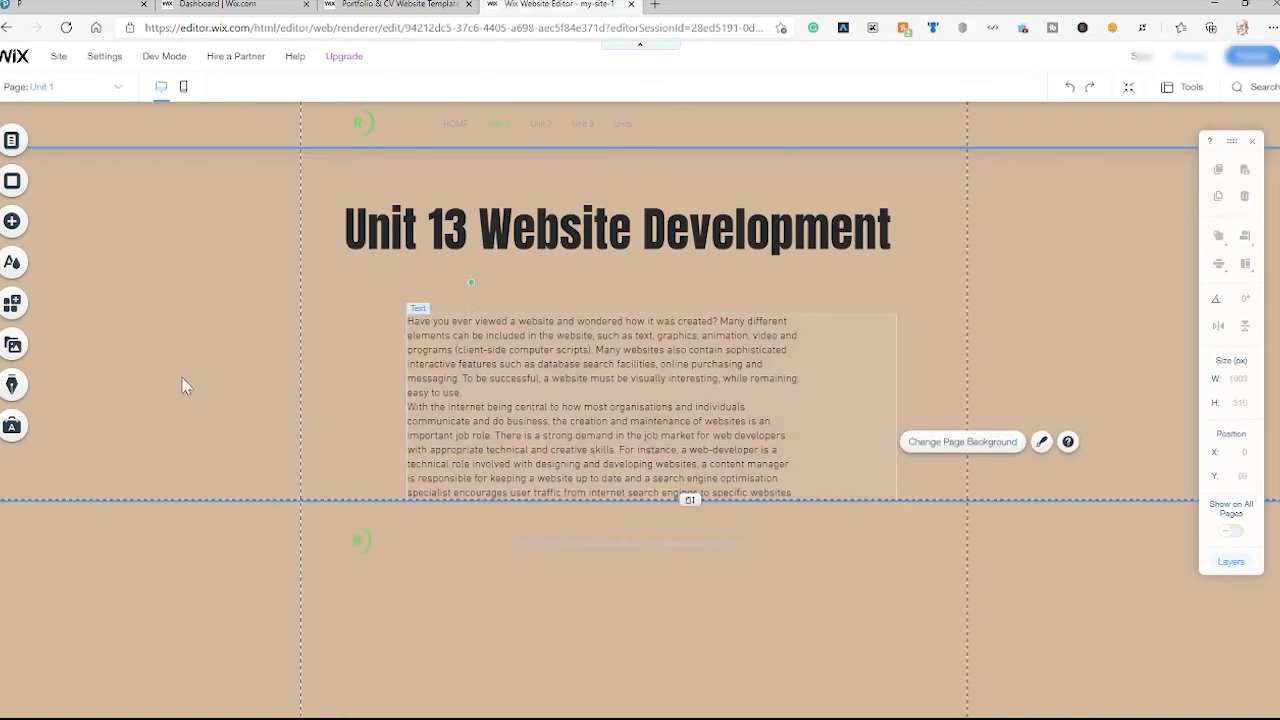
Add the Free Wix Images photo of the smiling man with a mug to the page.
click(12, 221)
click(62, 217)
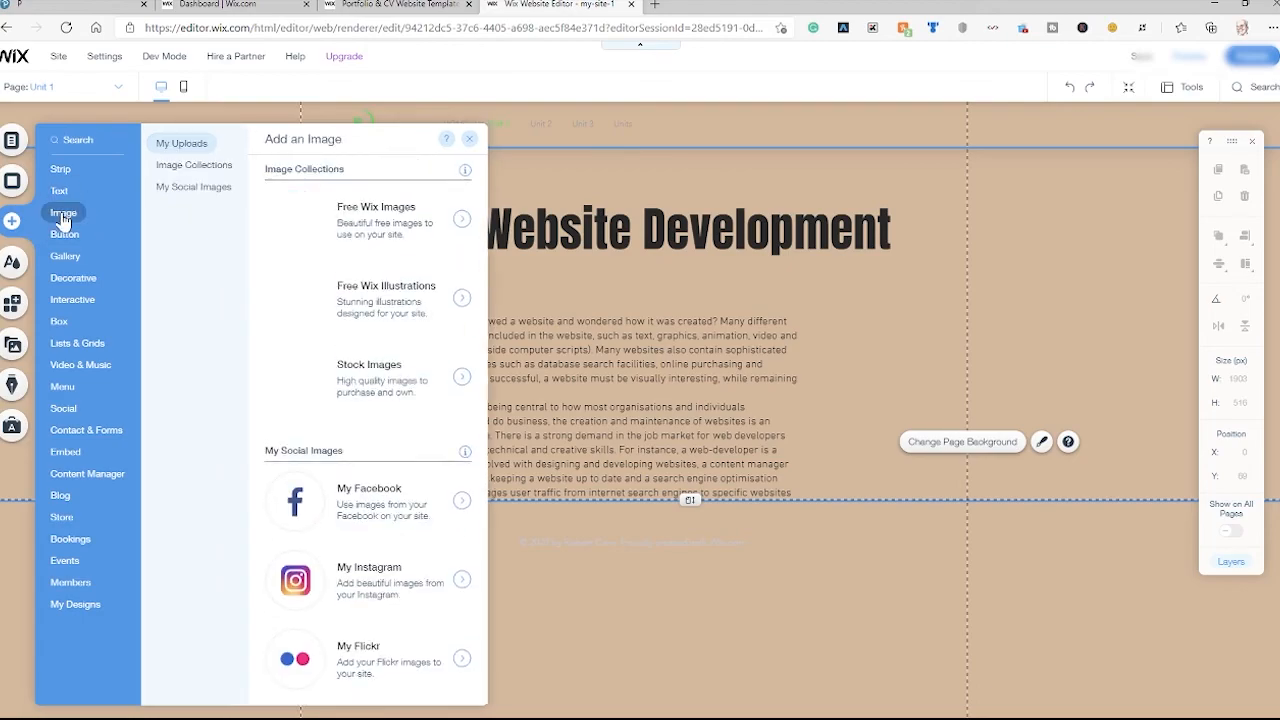
click(175, 189)
scroll(329, 288, up, 2)
scroll(329, 288, up, 3)
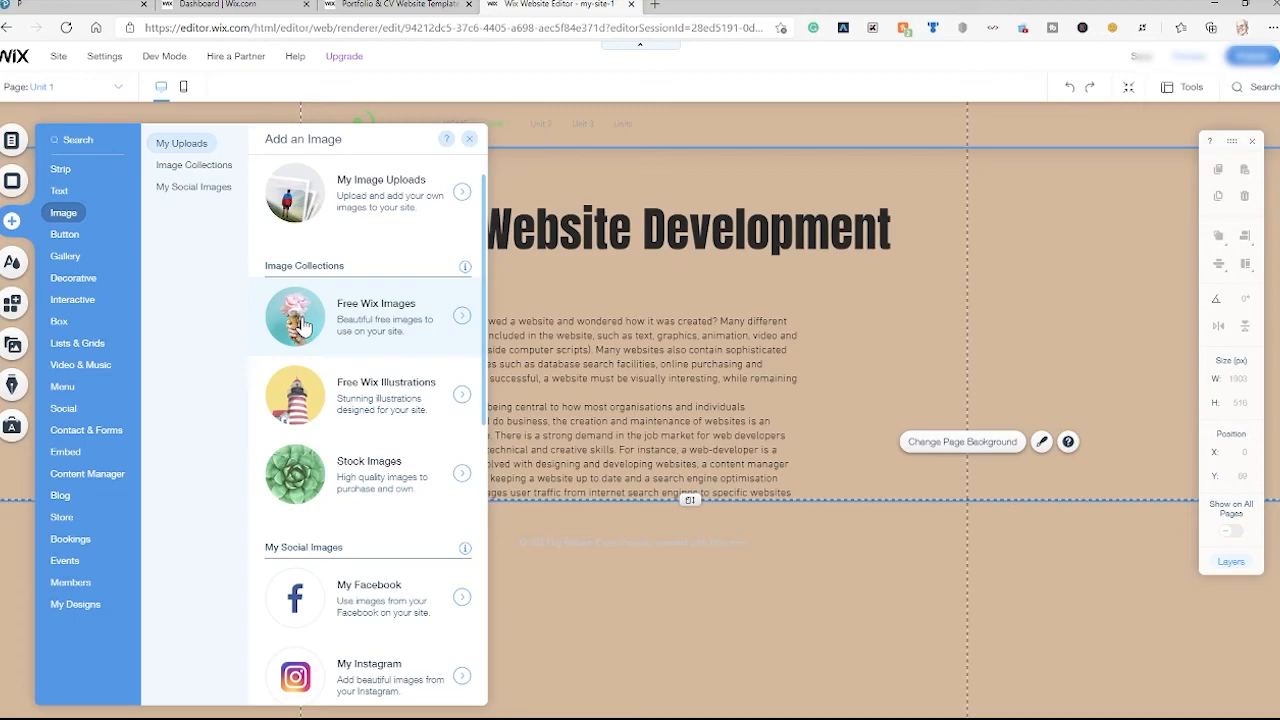
click(303, 325)
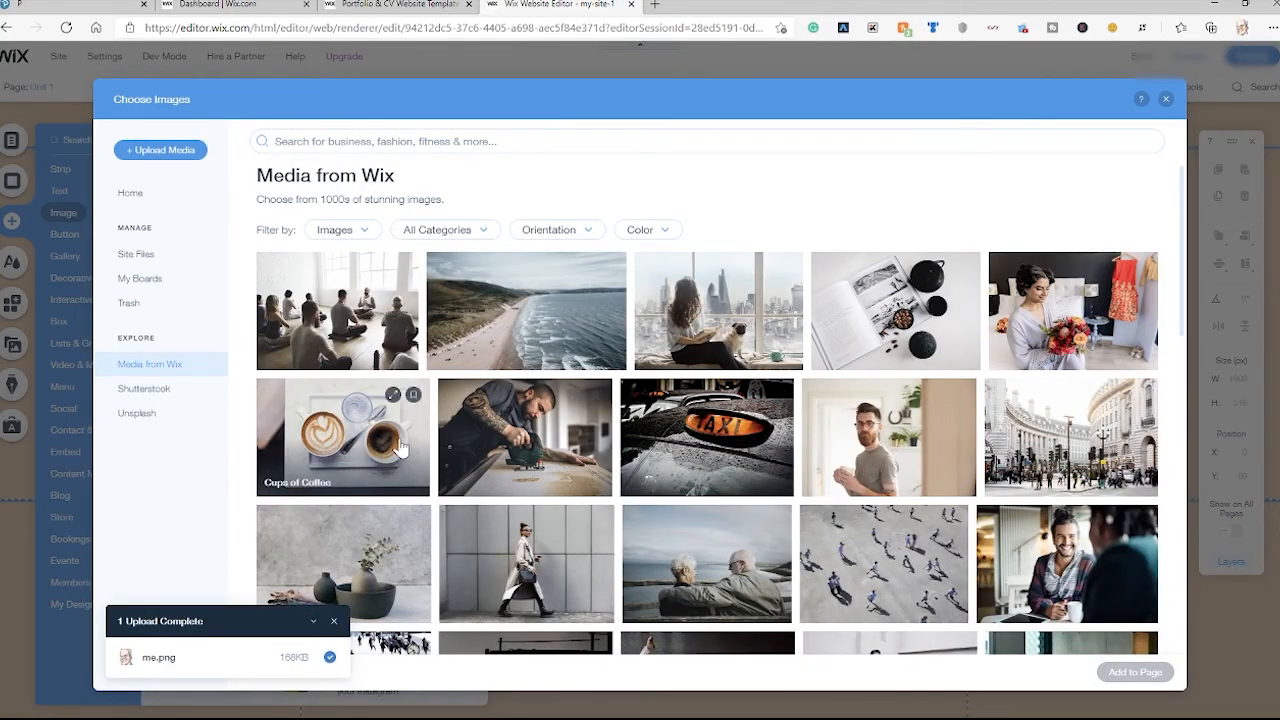
click(1058, 566)
click(1133, 674)
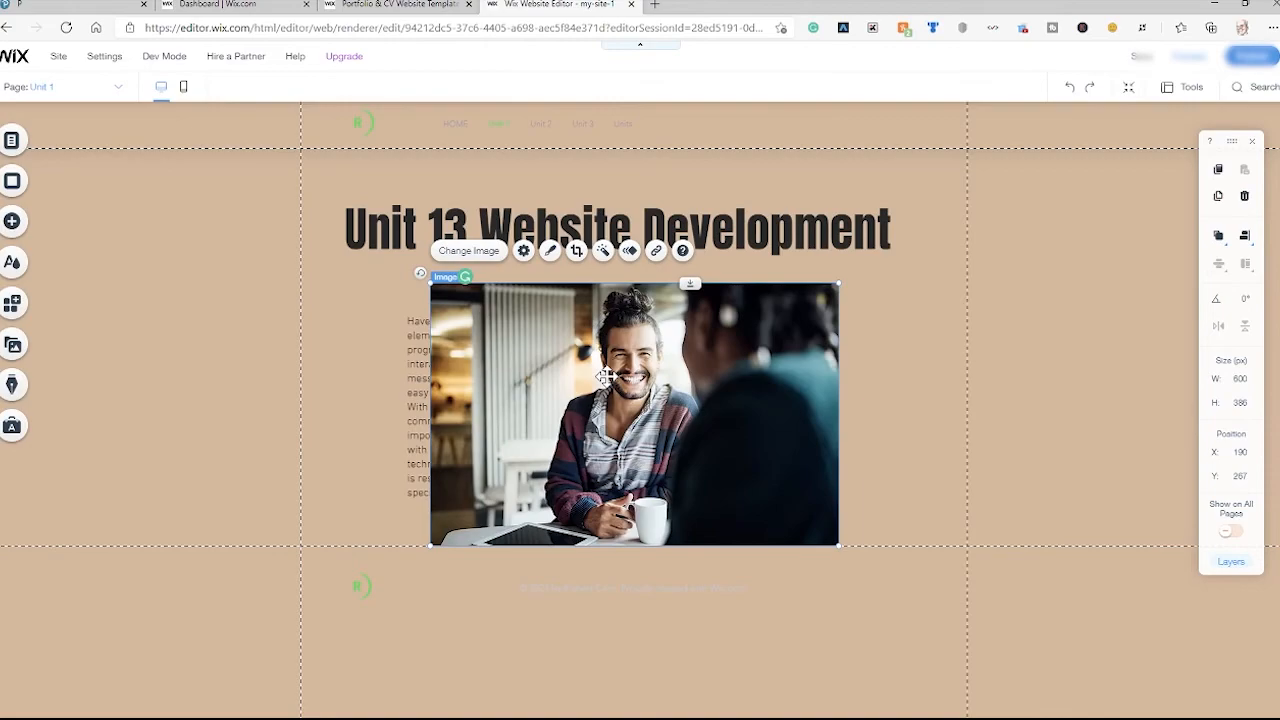
Move the photo below the introduction text, to about X 148, Y 620.
drag(607, 376, 572, 587)
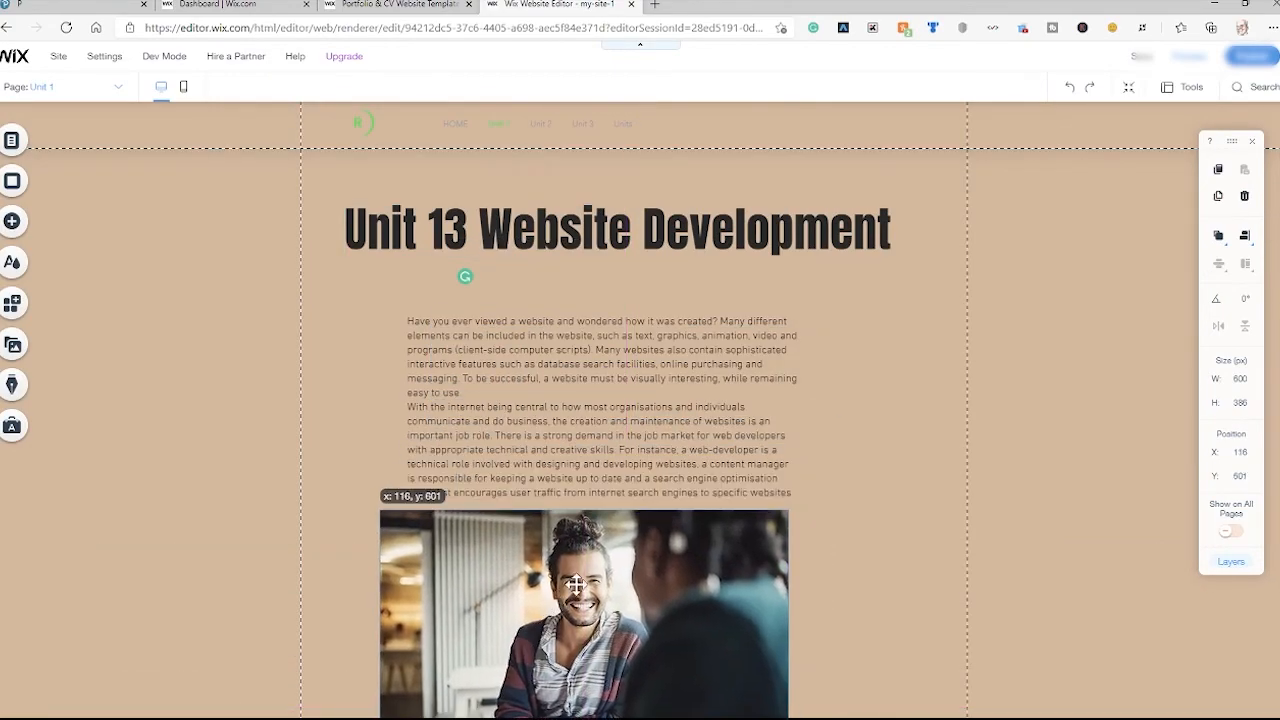
mouse_move(580, 534)
mouse_down()
mouse_move(611, 557)
mouse_move(603, 545)
mouse_up()
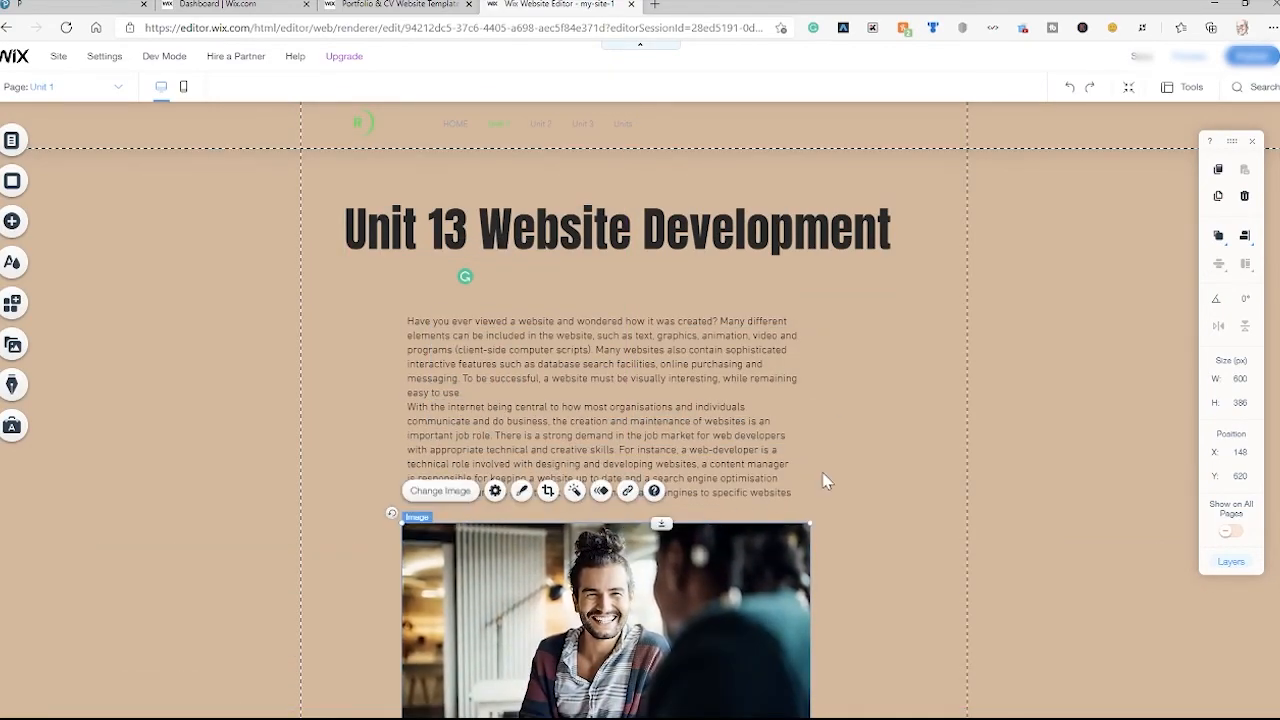
click(1024, 430)
Add the dark themed button and place it below the photo at about X 364, Y 1032.
scroll(1026, 437, down, 2)
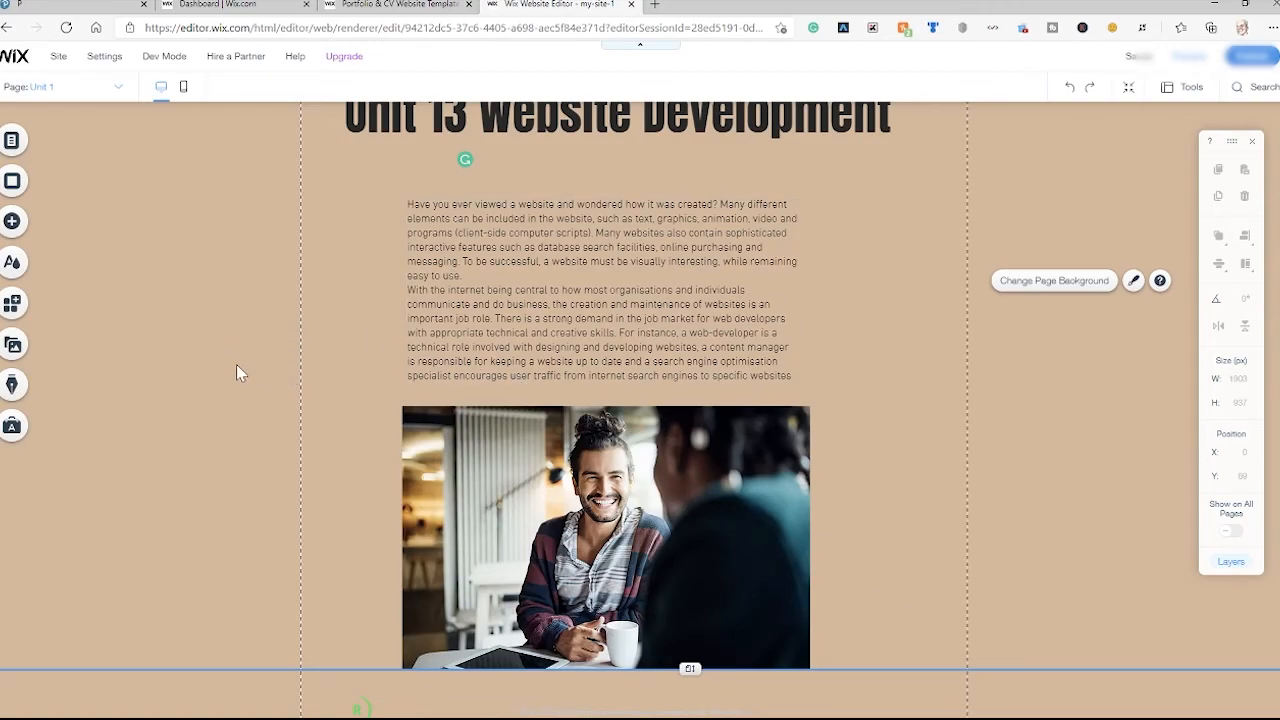
click(10, 225)
click(90, 300)
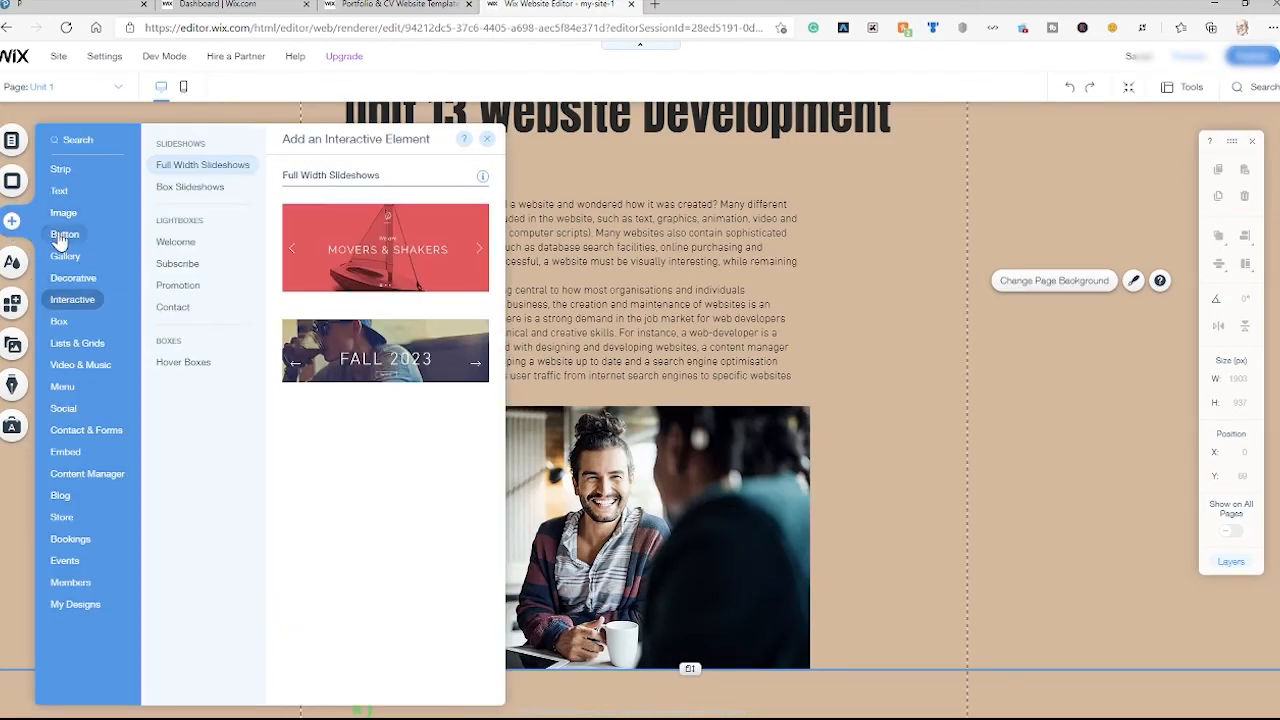
click(64, 237)
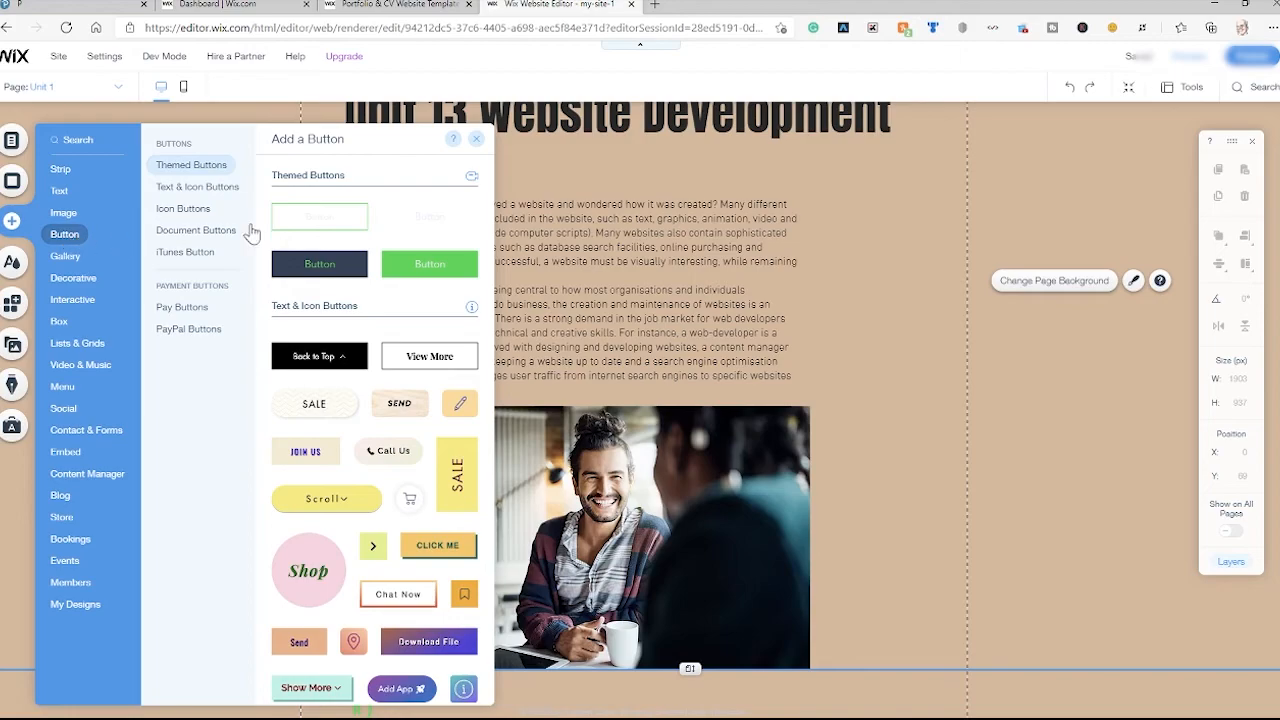
click(325, 268)
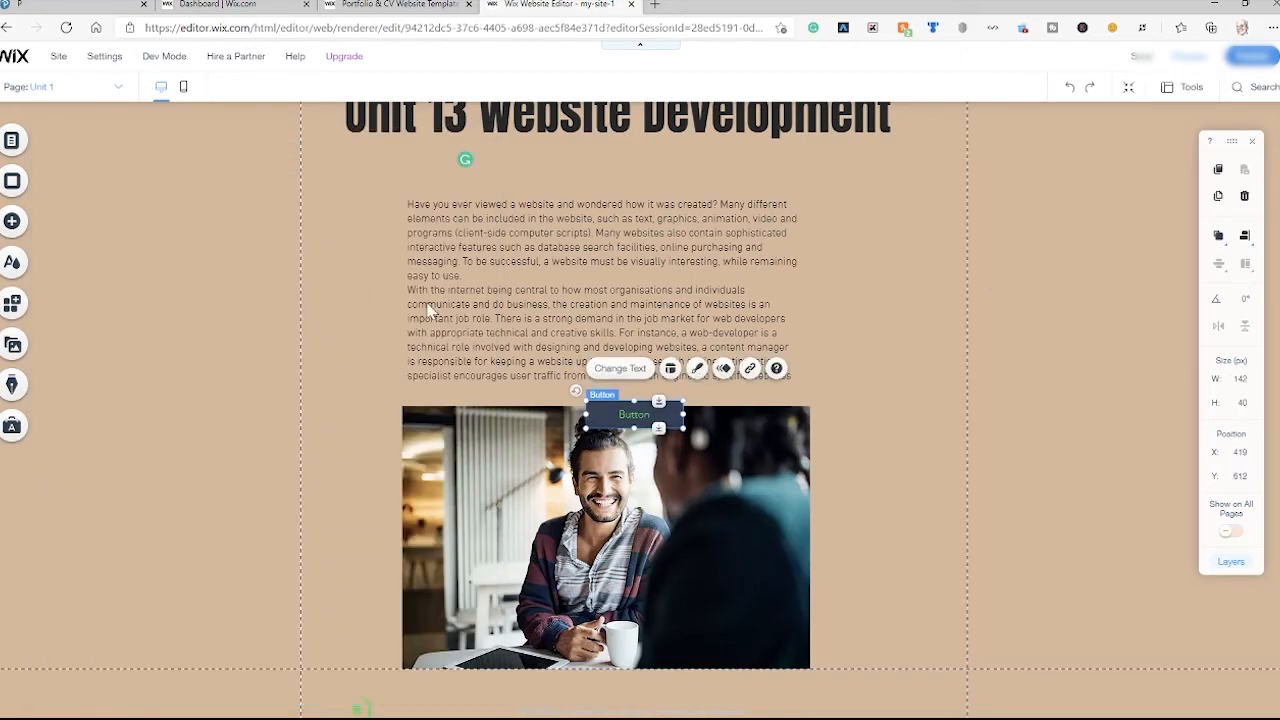
drag(624, 412, 599, 697)
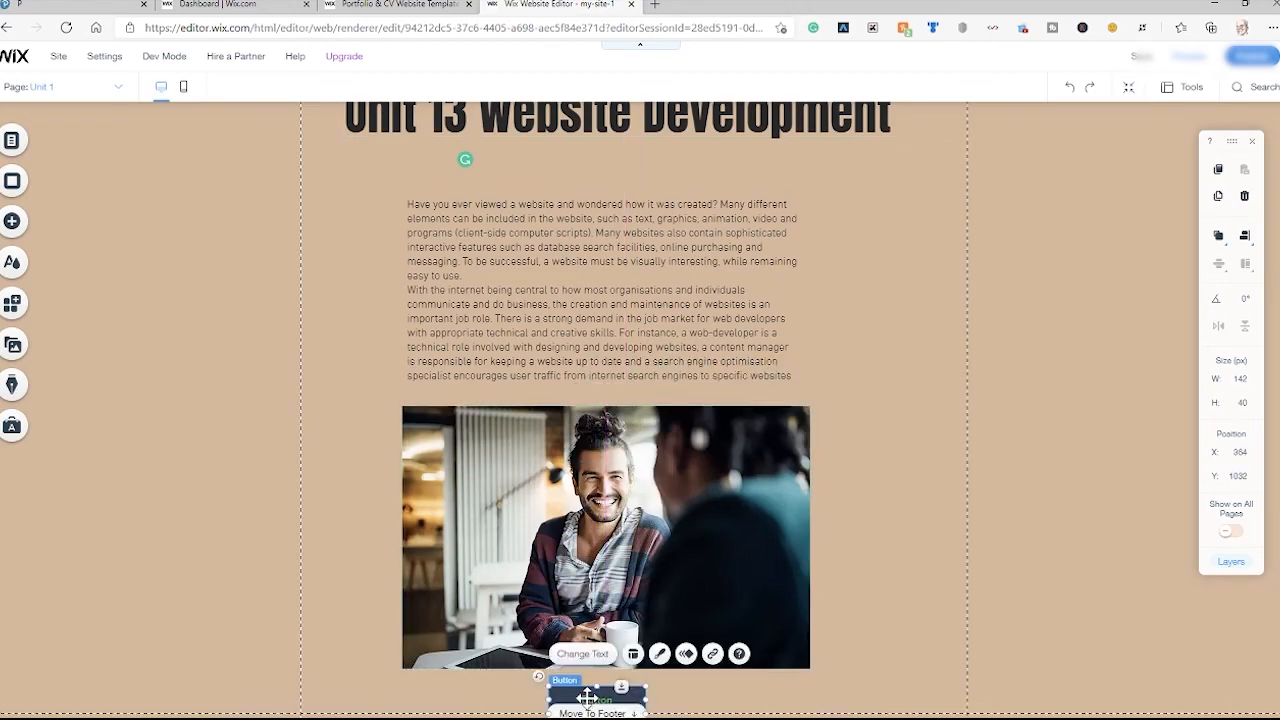
Change the button's label to "Download My Database".
double_click(599, 697)
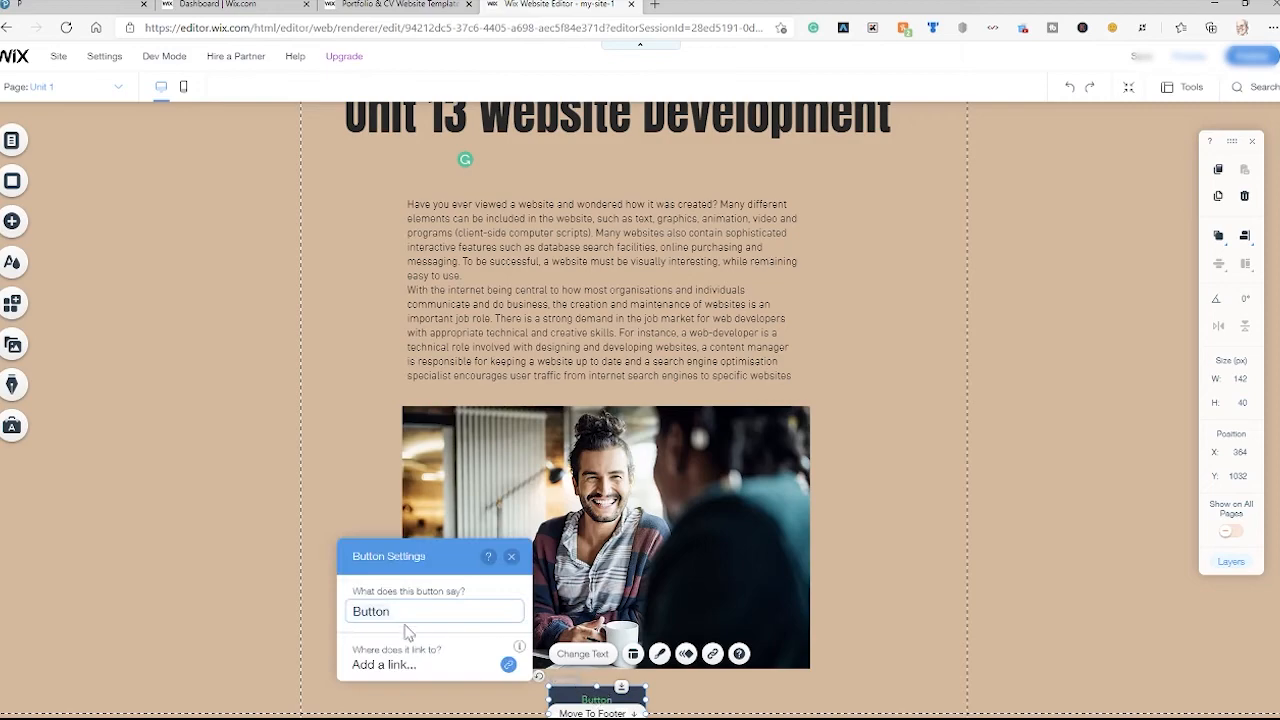
drag(330, 607, 332, 605)
key(BackSpace)
key(BackSpace)
key(BackSpace)
key(BackSpace)
key(BackSpace)
key(BackSpace)
text(Download)
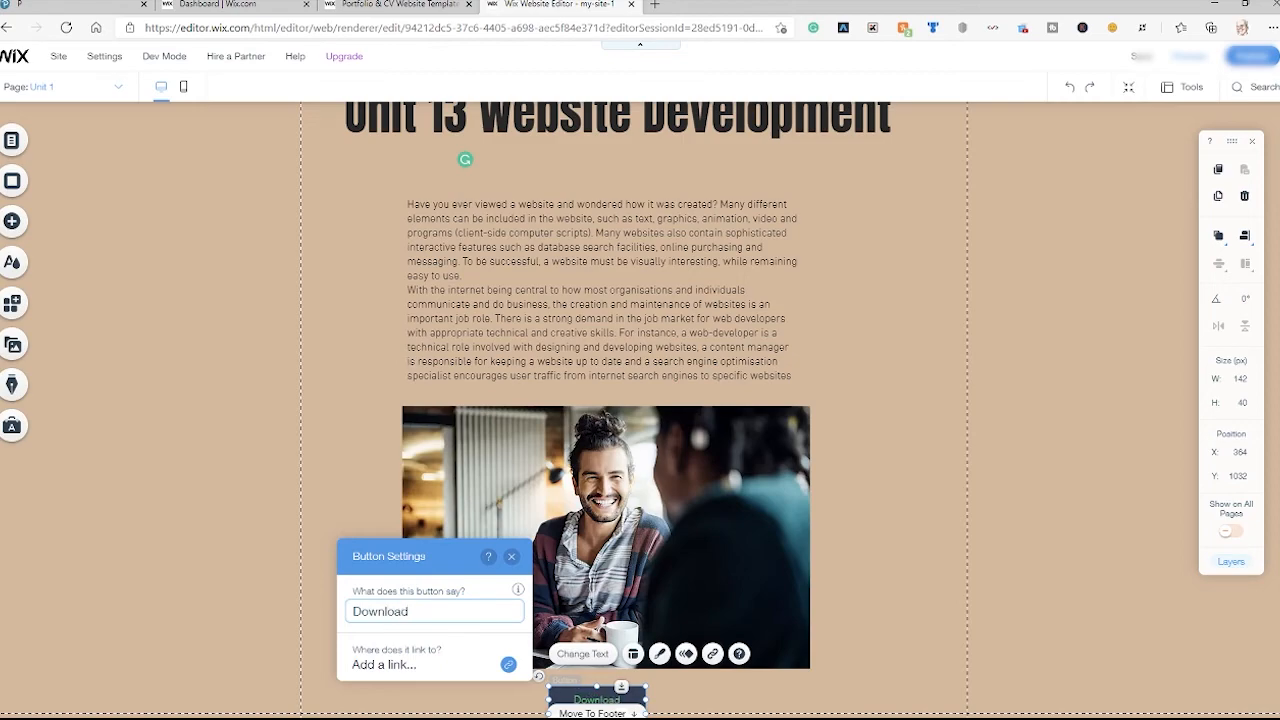
text( My Data)
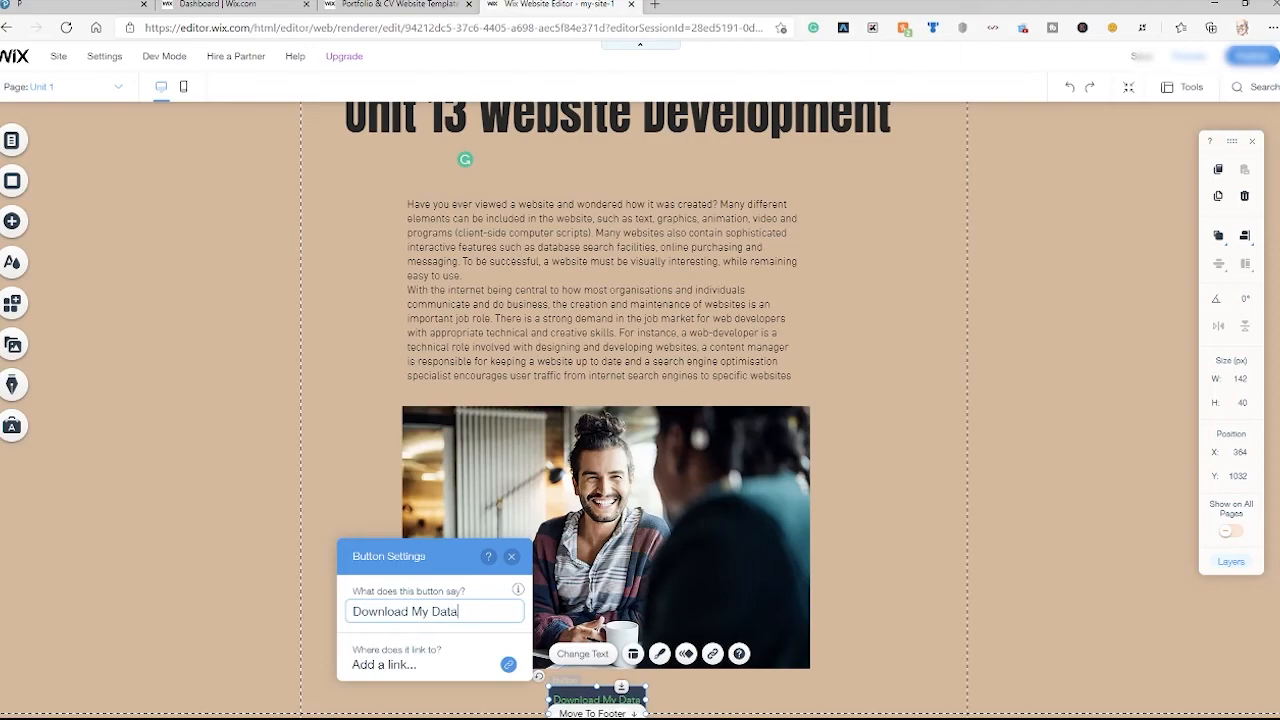
text(base)
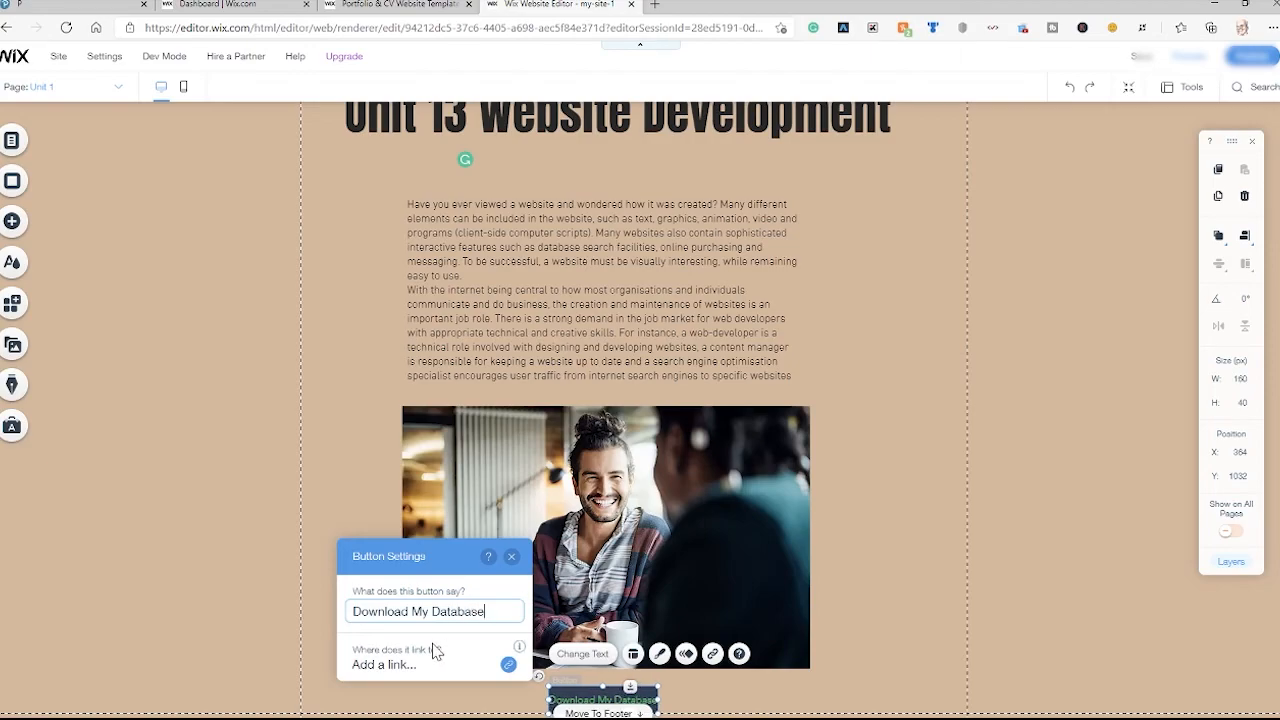
Choose a document link for the "Download My Database" button and upload "u14 Chromebook safe.zip" from the Desktop's "temp saves" folder.
click(384, 666)
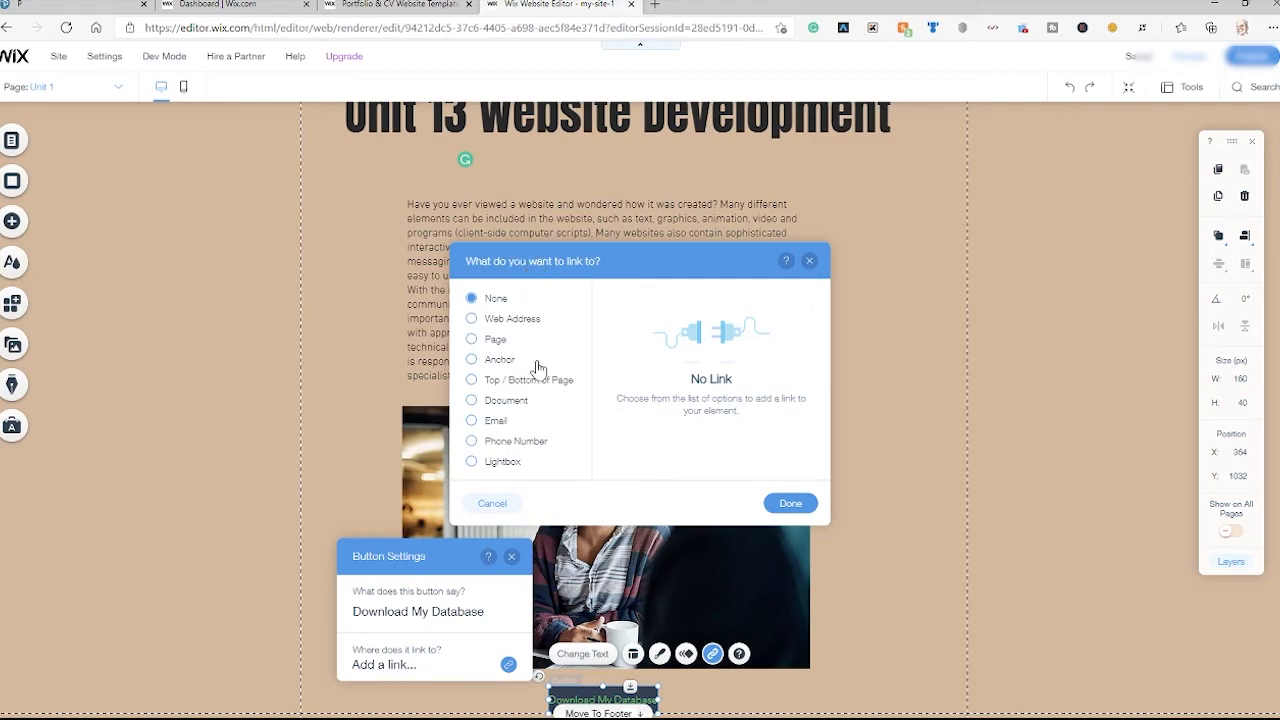
click(503, 404)
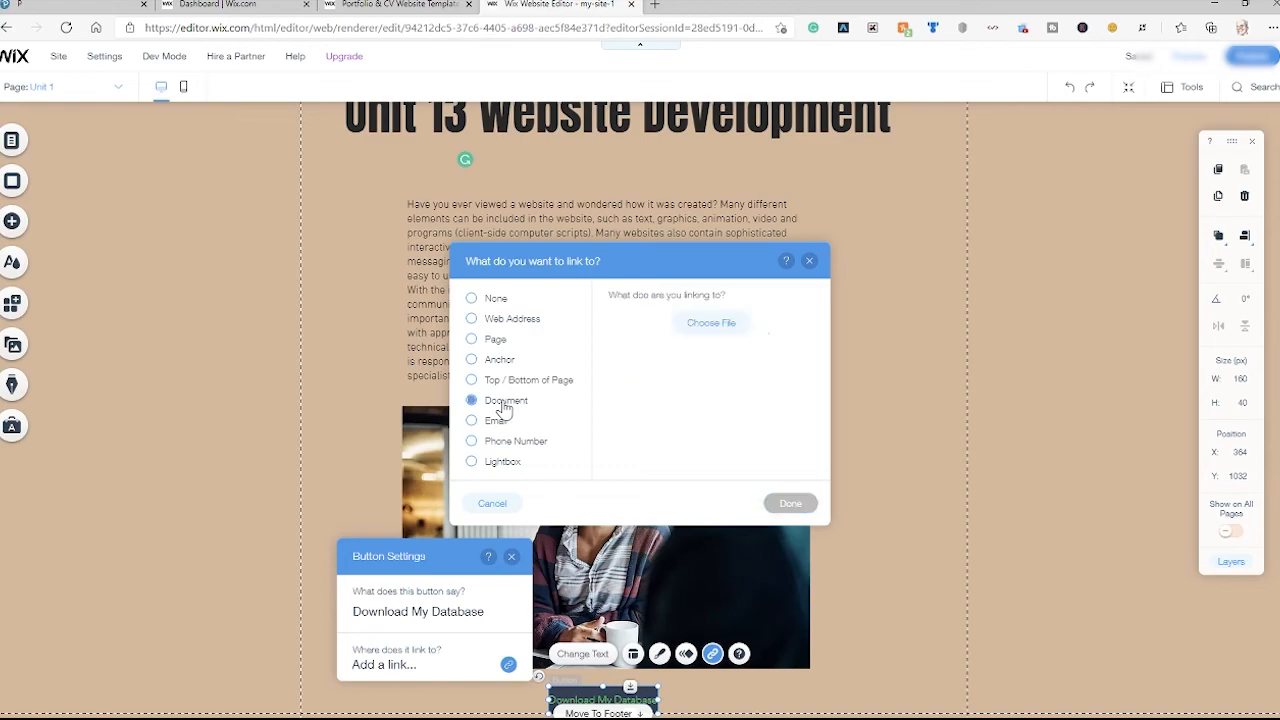
click(711, 324)
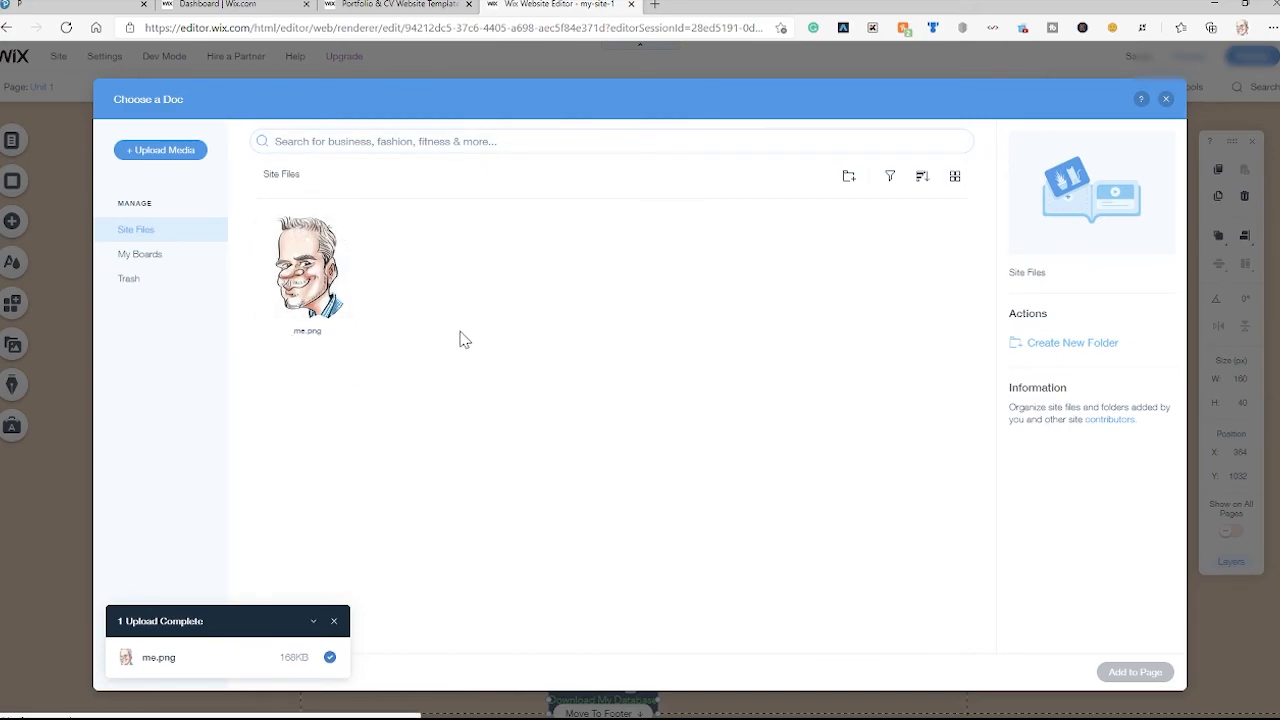
click(147, 160)
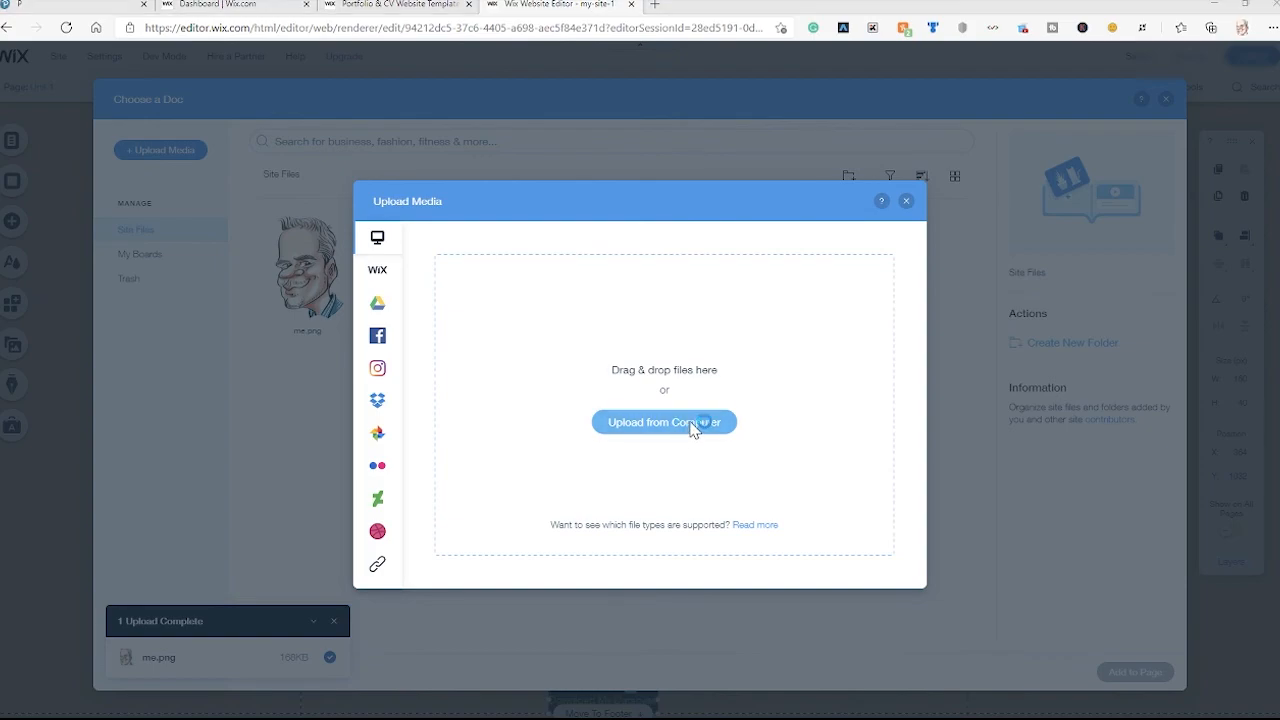
click(650, 422)
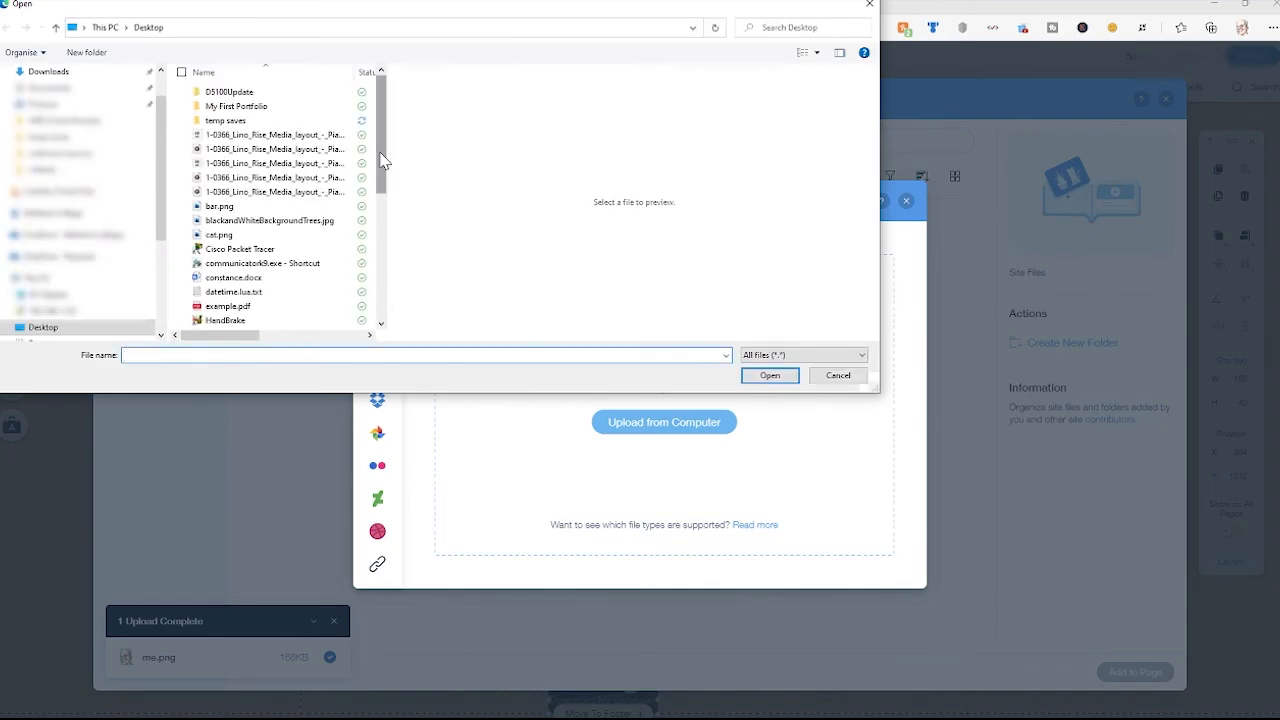
drag(384, 162, 360, 145)
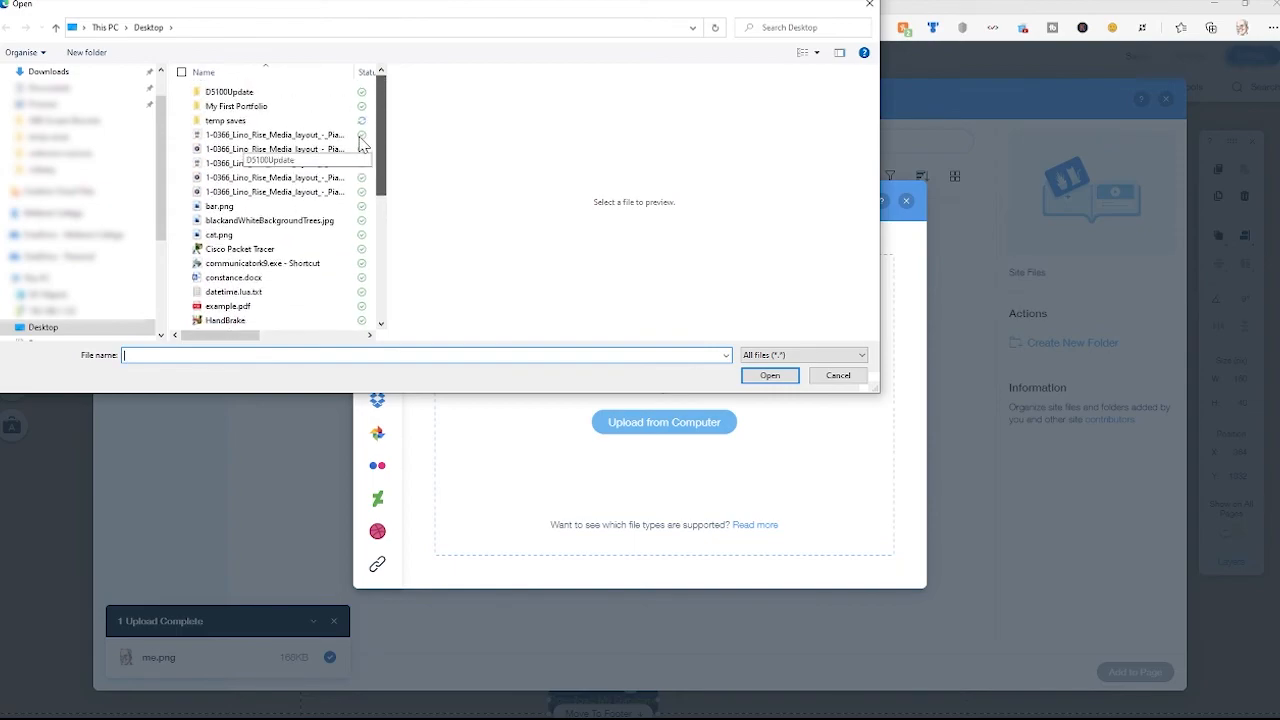
double_click(220, 121)
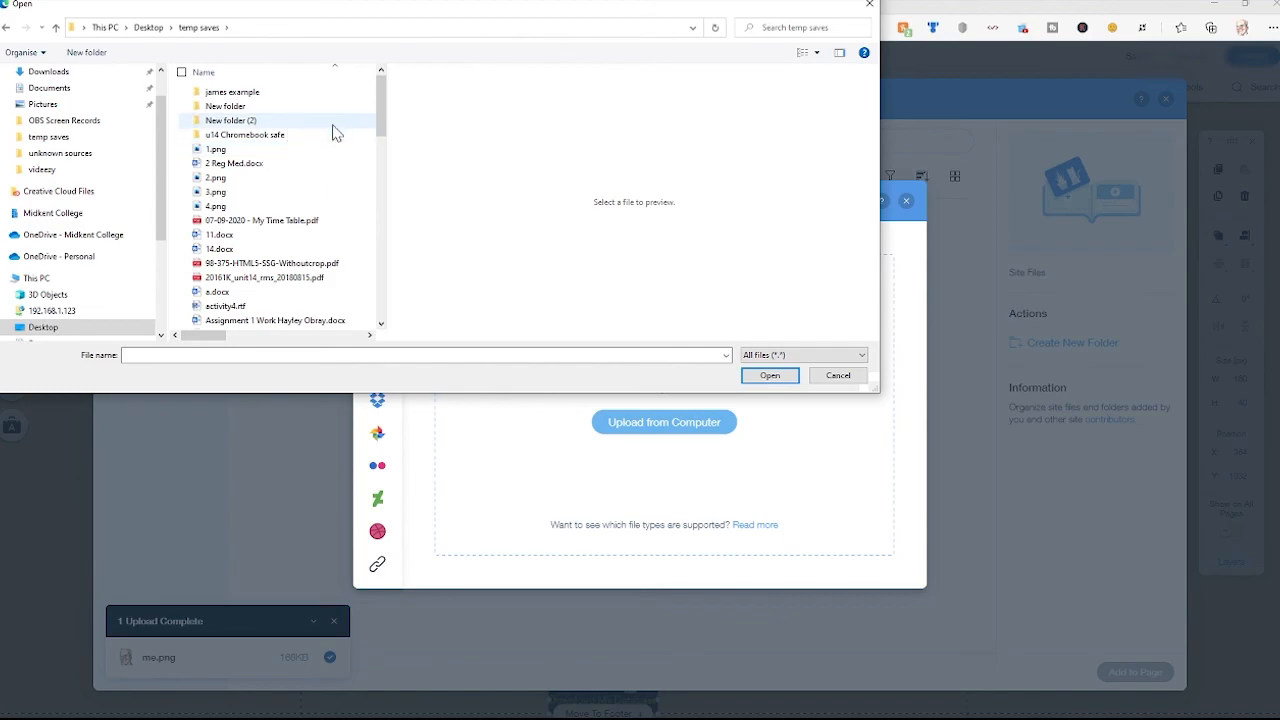
drag(379, 94, 378, 286)
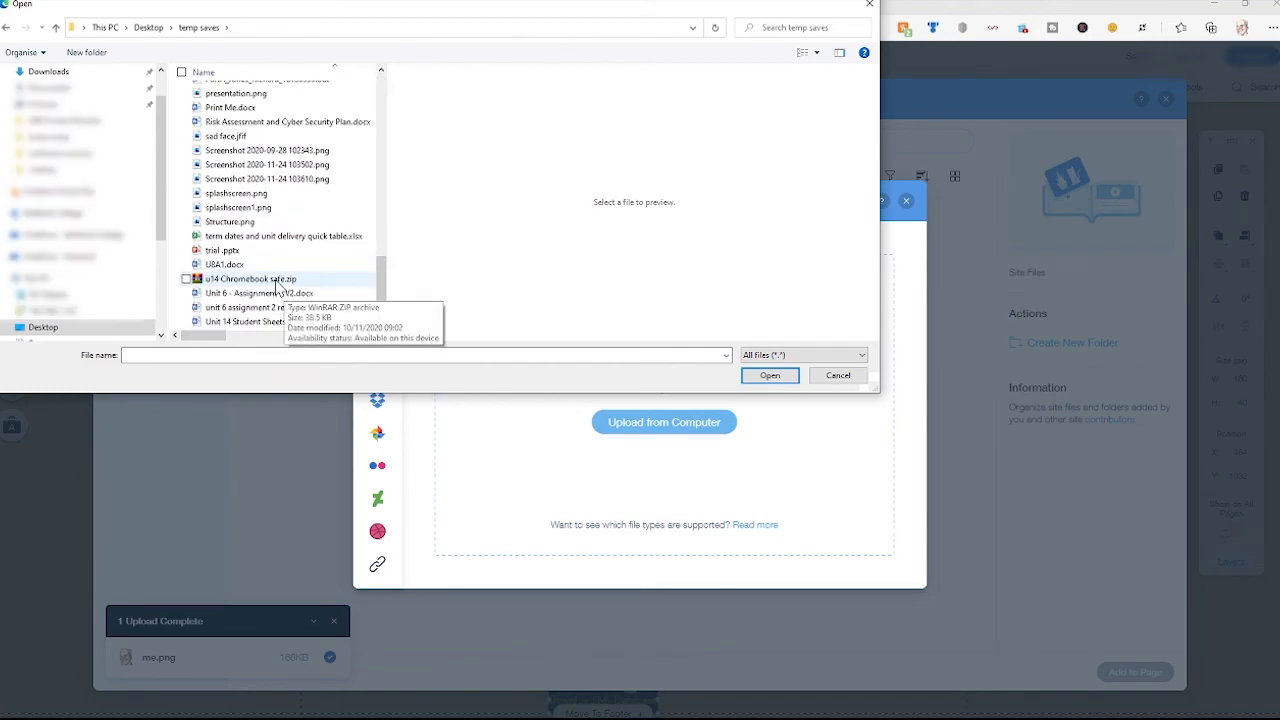
click(288, 282)
click(765, 383)
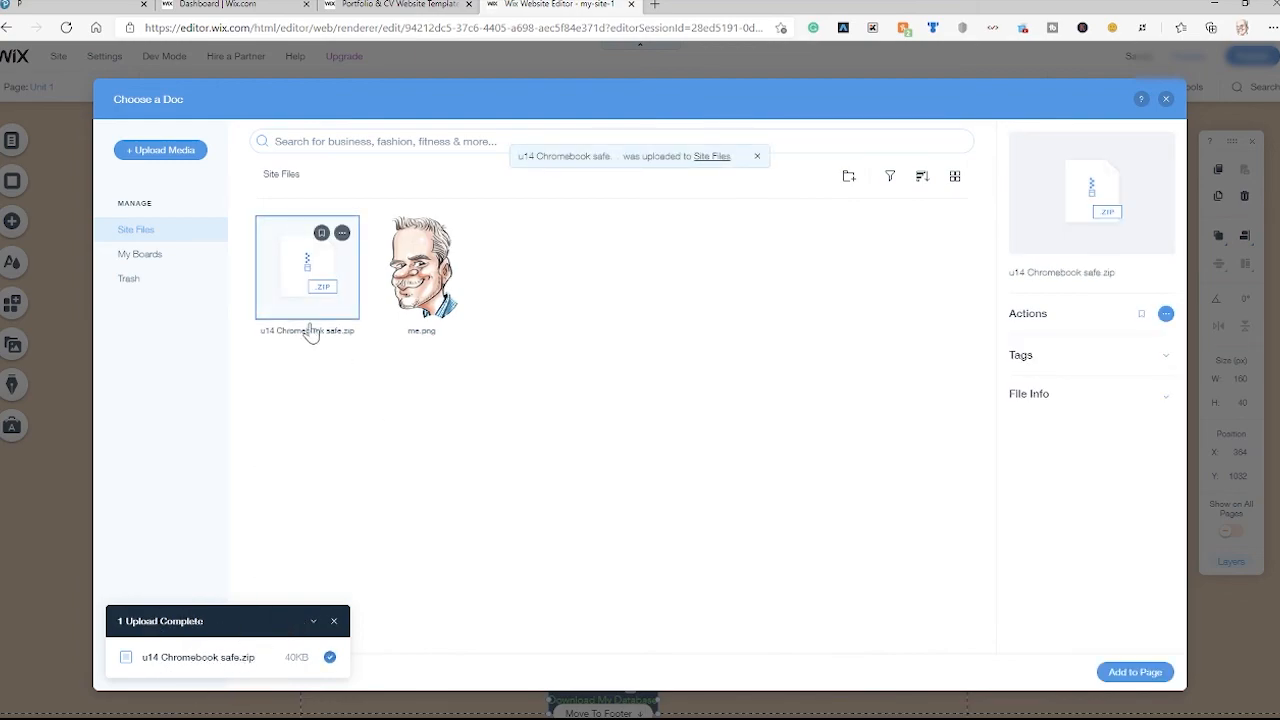
Apply the uploaded "u14 Chromebook safe.zip" as the button's link target and close the button settings.
click(1133, 673)
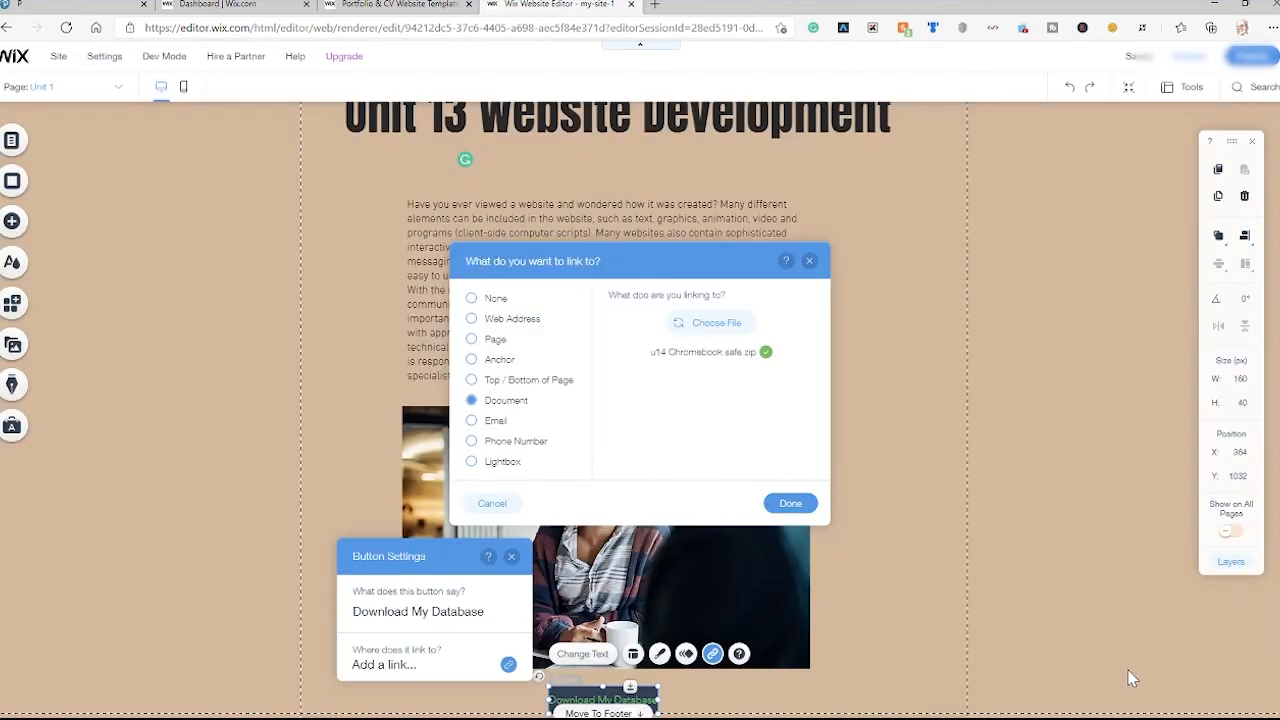
click(808, 503)
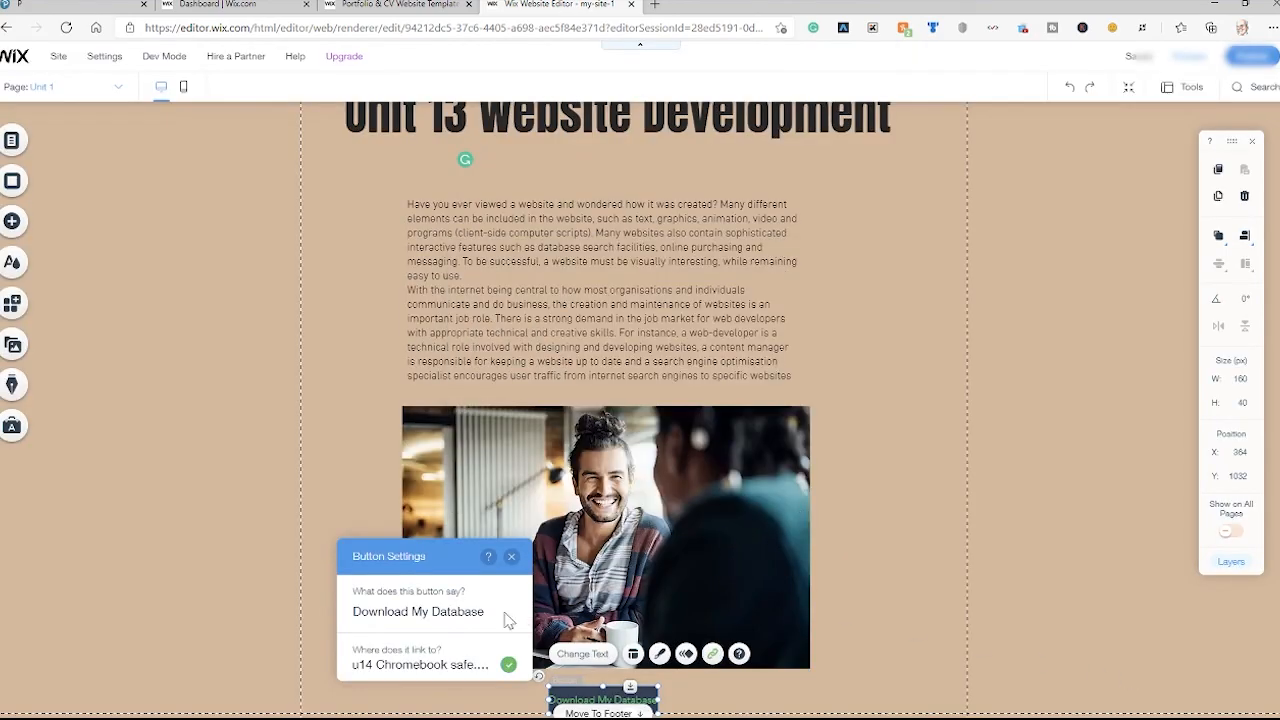
click(512, 558)
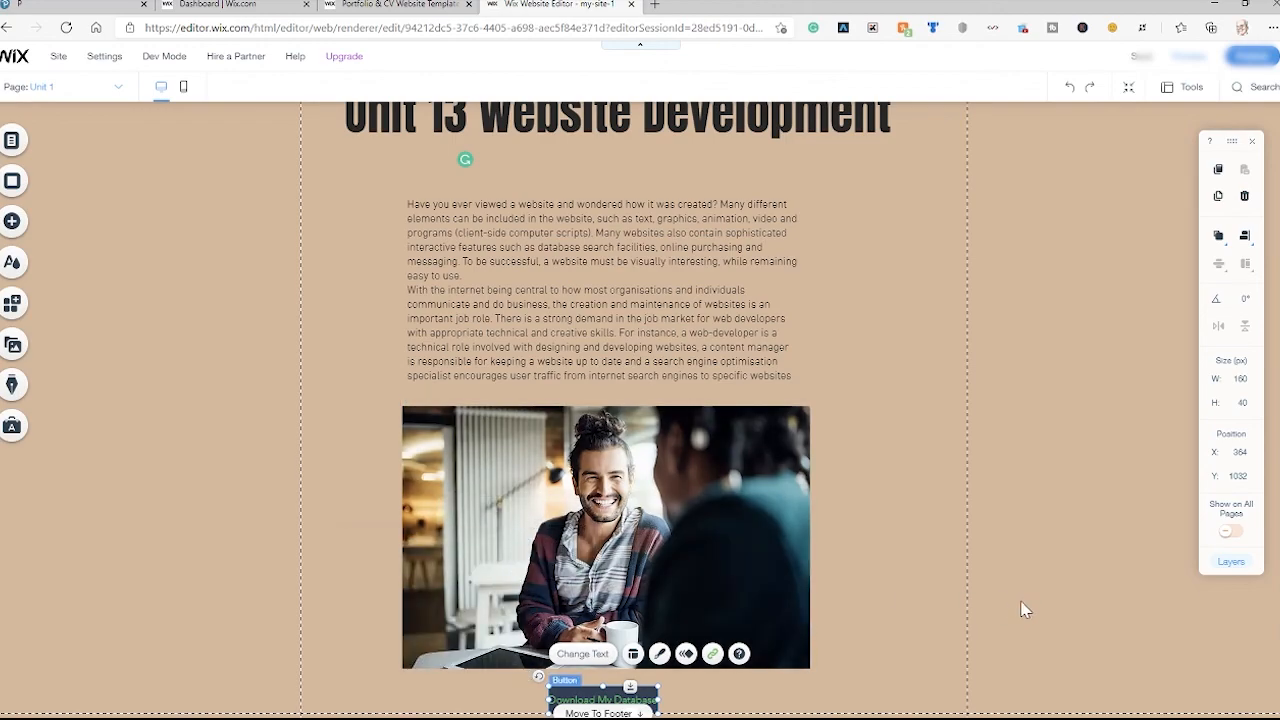
click(851, 619)
Preview the Unit 1 page, test the file download from the "Download My Database" button, and return to the editor.
mouse_move(1160, 60)
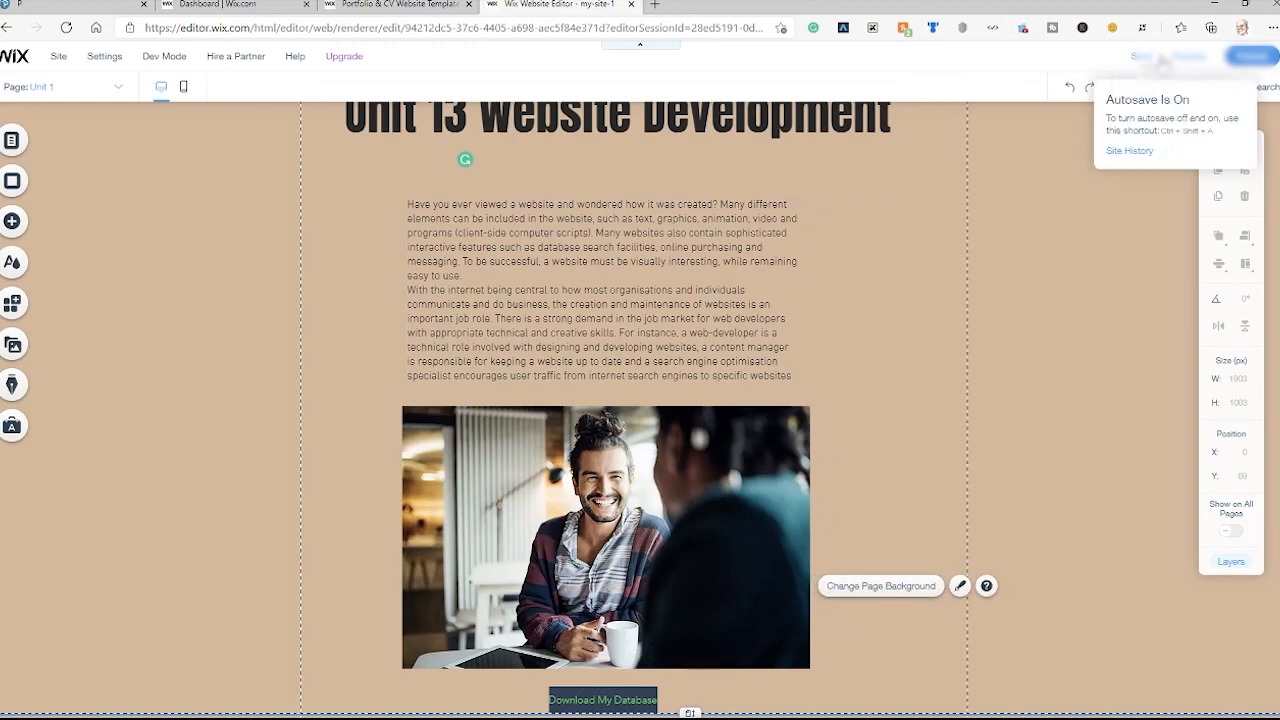
click(1185, 58)
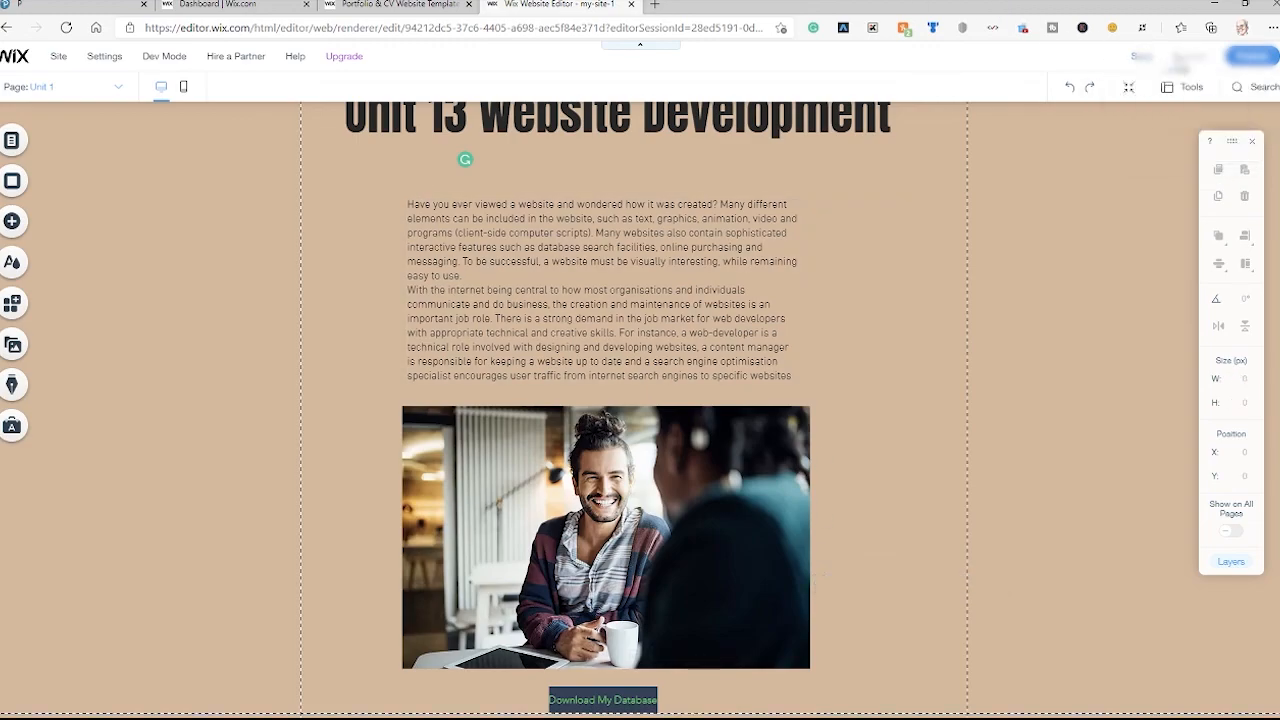
click(600, 704)
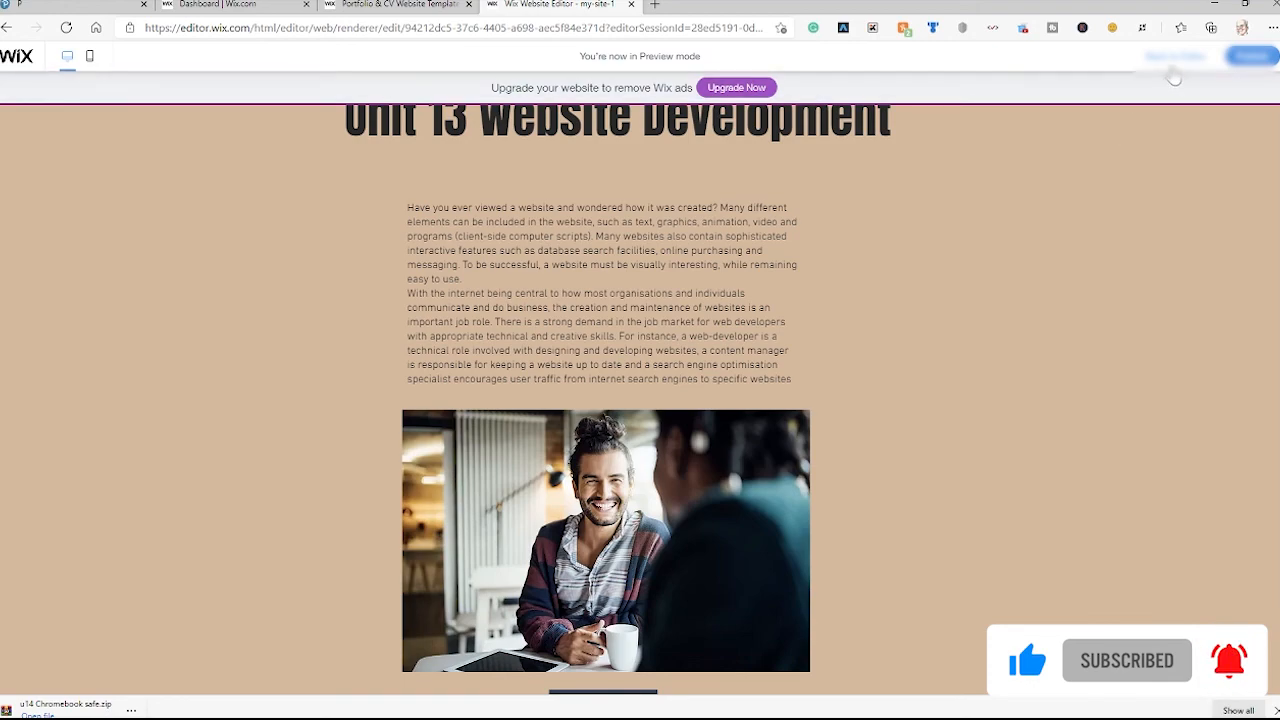
click(1176, 57)
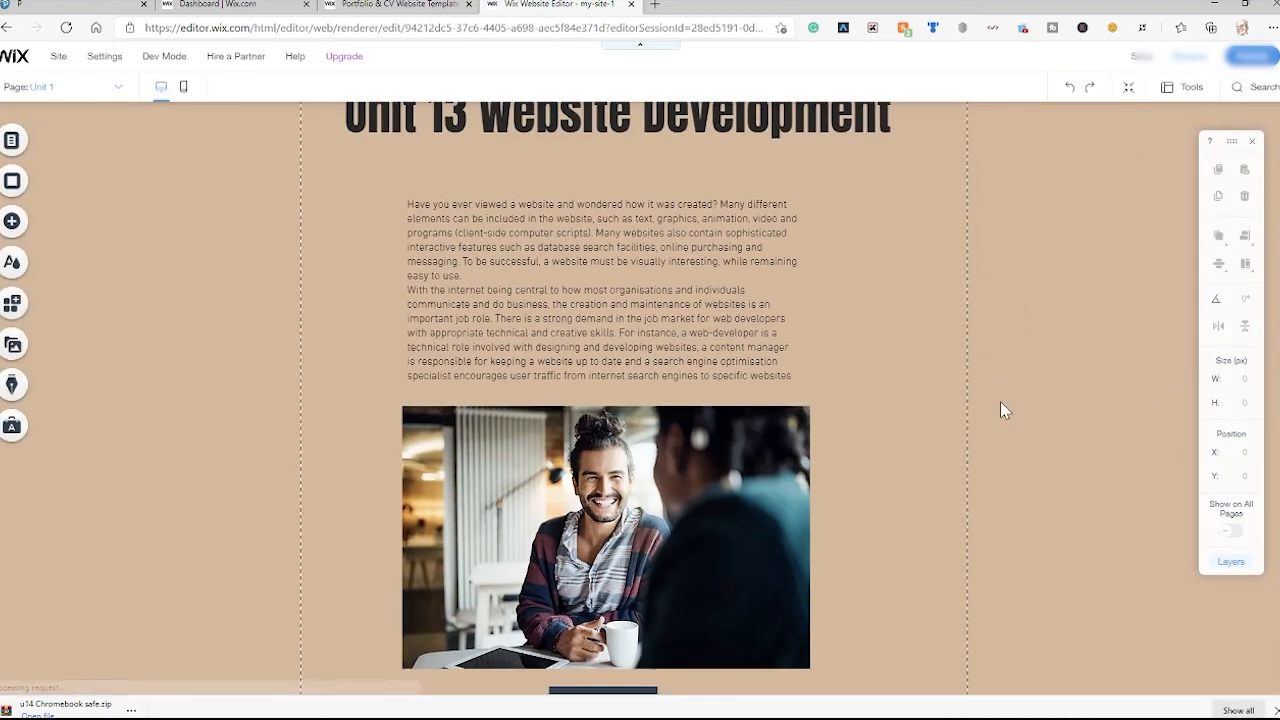
scroll(1002, 403, up, 2)
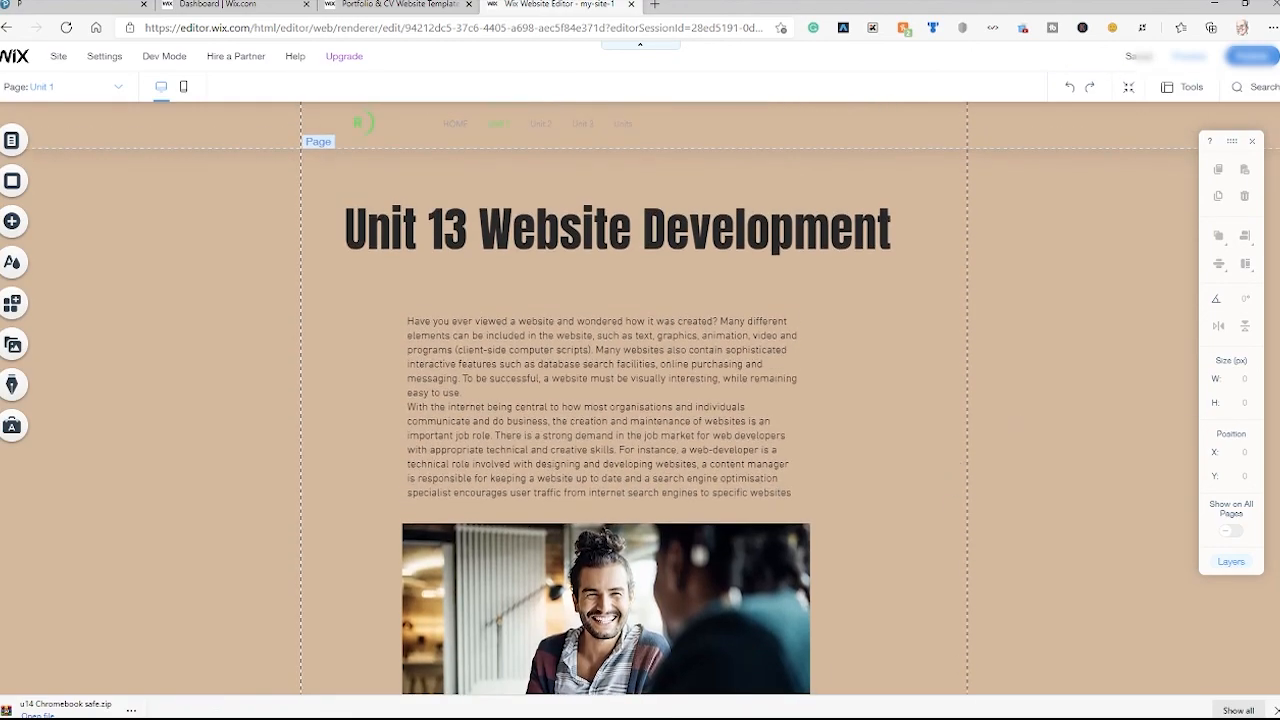